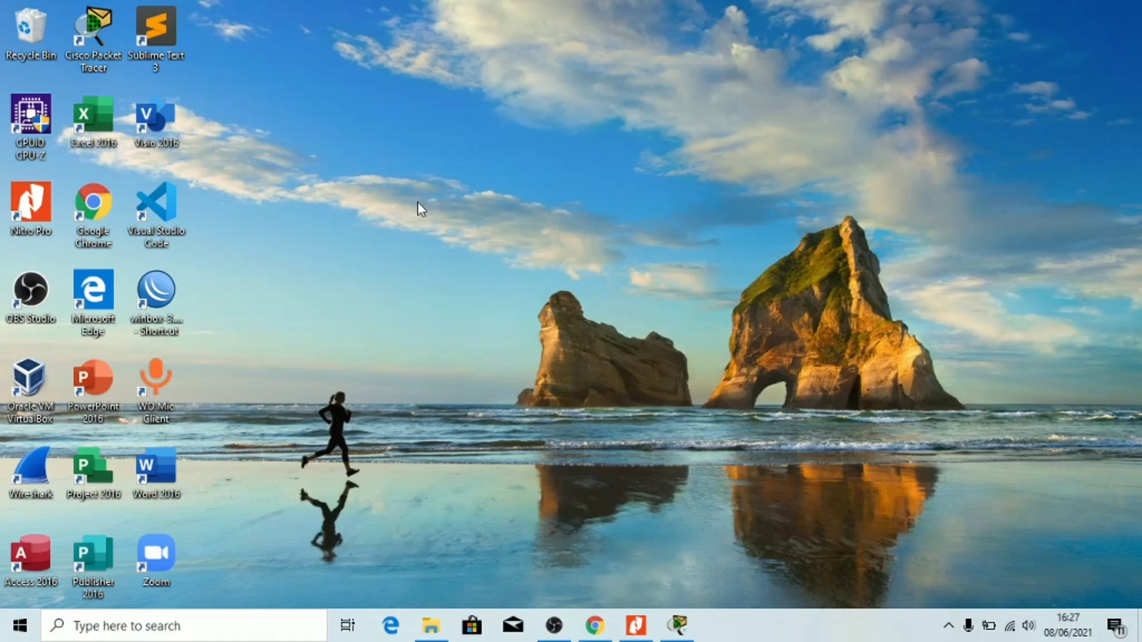
Review the network design task in the Soal UAS Jarkom 2021 document in Nitro Pro, including its server, switch and PC requirements
{"action": "left_click", "coordinate": [645, 635]}
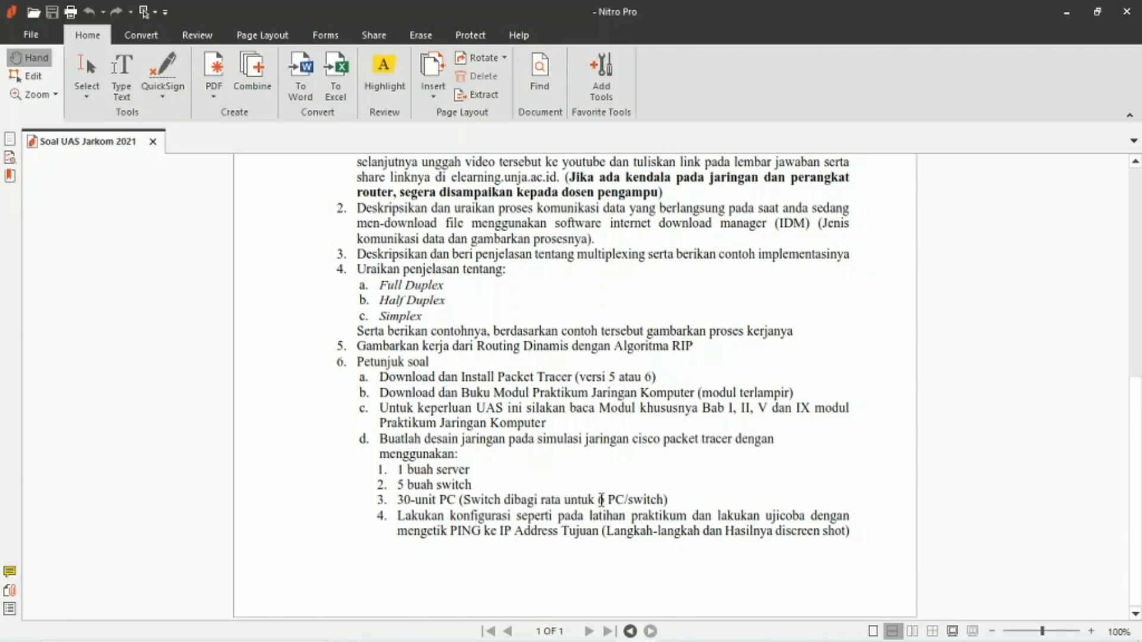
{"action": "left_click", "coordinate": [1066, 11]}
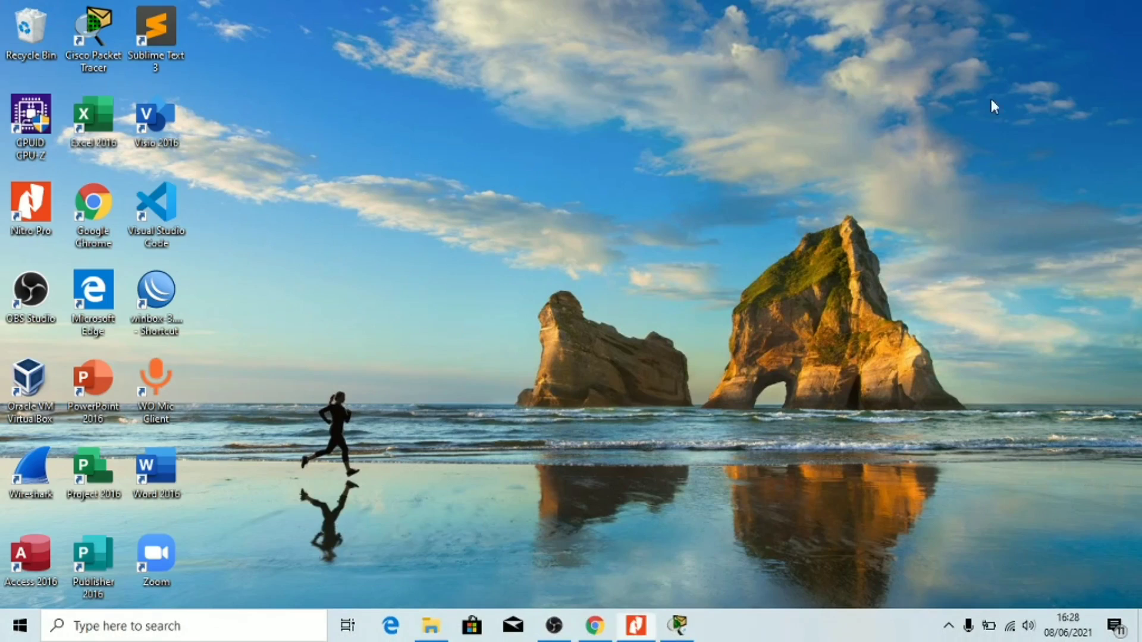
Switch to Cisco Packet Tracer, dismiss its About window and place a generic server in the workspace
{"action": "left_click", "coordinate": [678, 624]}
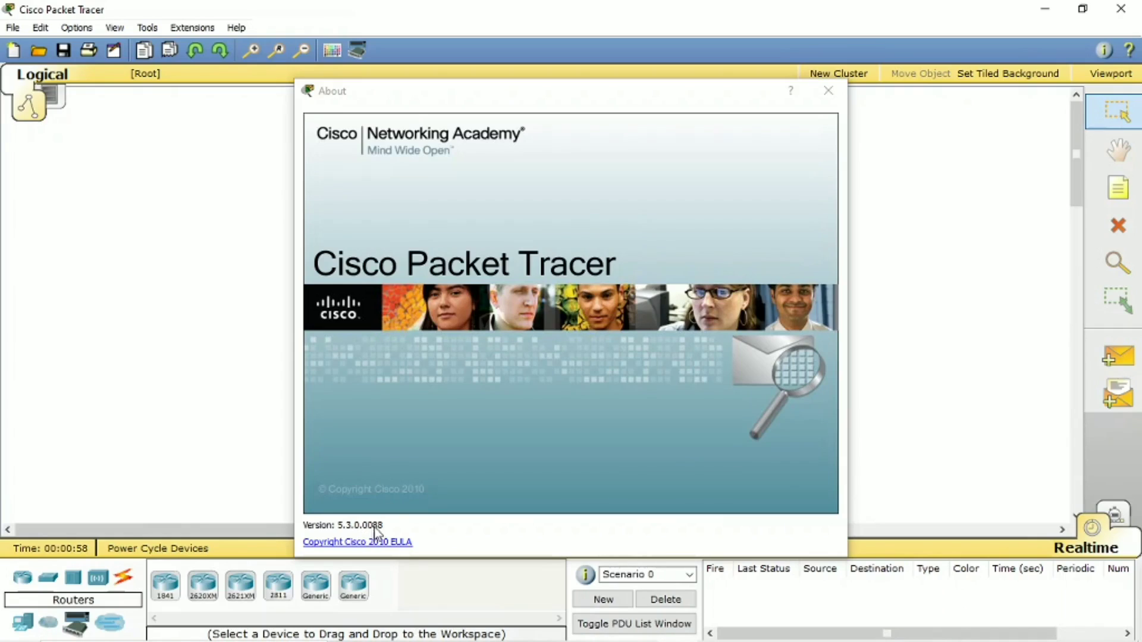
{"action": "left_click", "coordinate": [827, 92]}
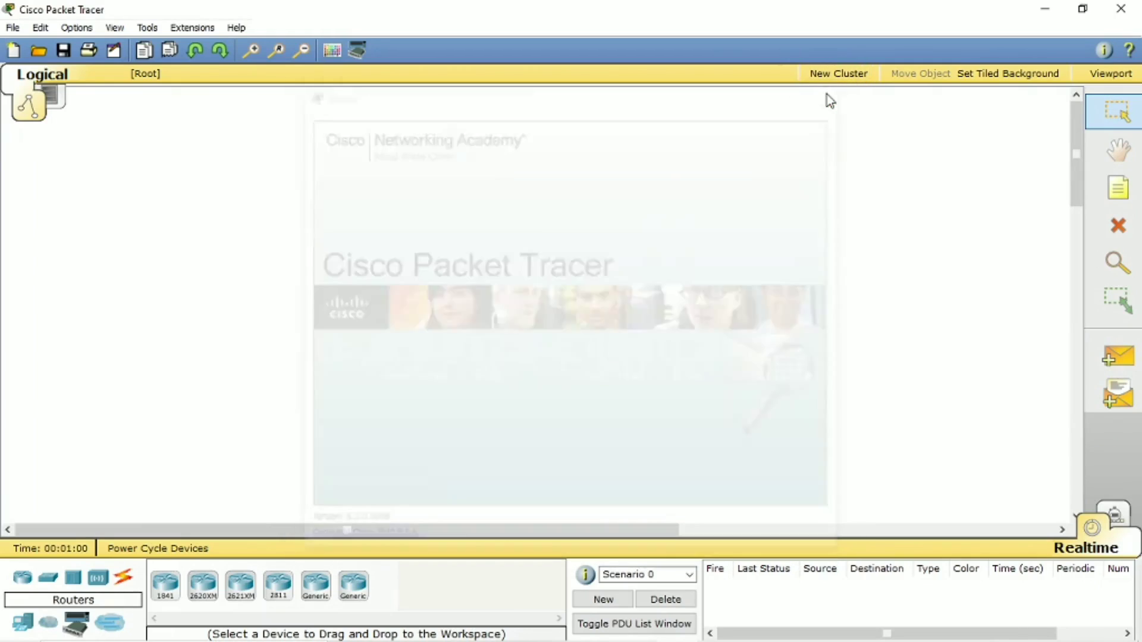
{"action": "left_click", "coordinate": [25, 629]}
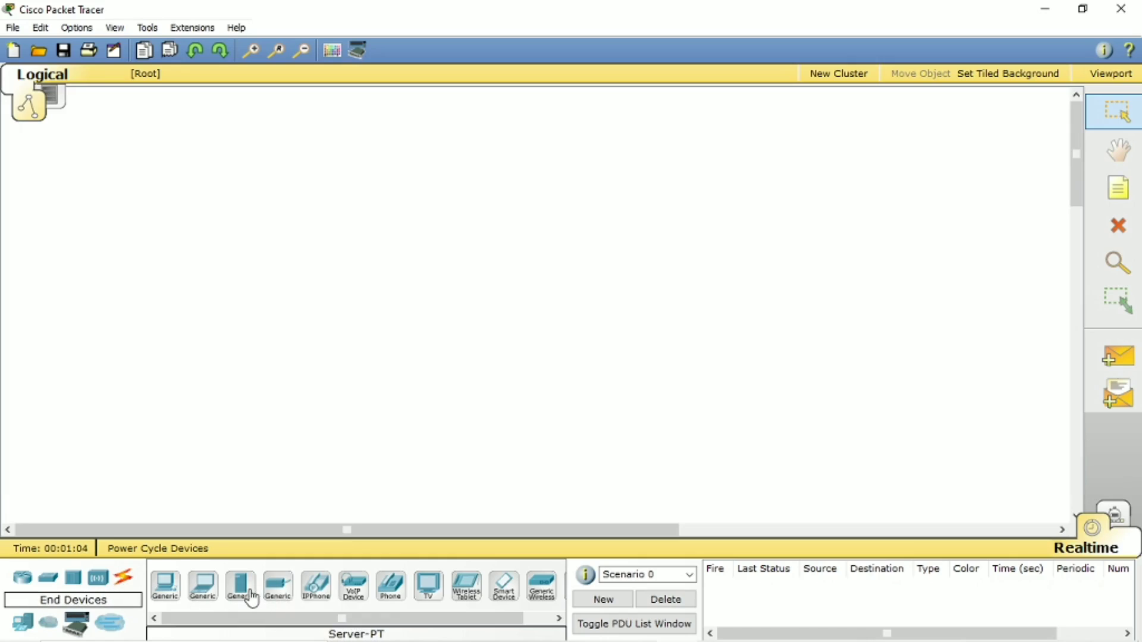
{"action": "left_click_drag", "start_coordinate": [245, 594], "coordinate": [233, 543]}
{"action": "left_click_drag", "start_coordinate": [148, 302], "coordinate": [147, 302]}
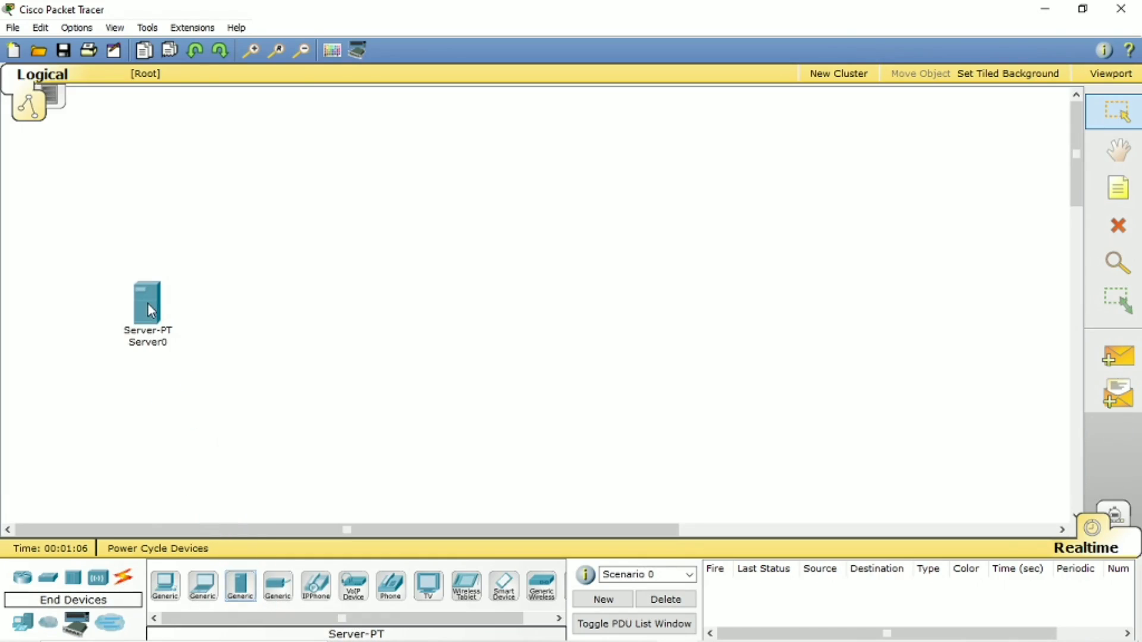
Place five 2950-24 switches in a horizontal row beside the server
{"action": "left_click", "coordinate": [48, 578]}
{"action": "left_click_drag", "start_coordinate": [165, 586], "coordinate": [257, 321]}
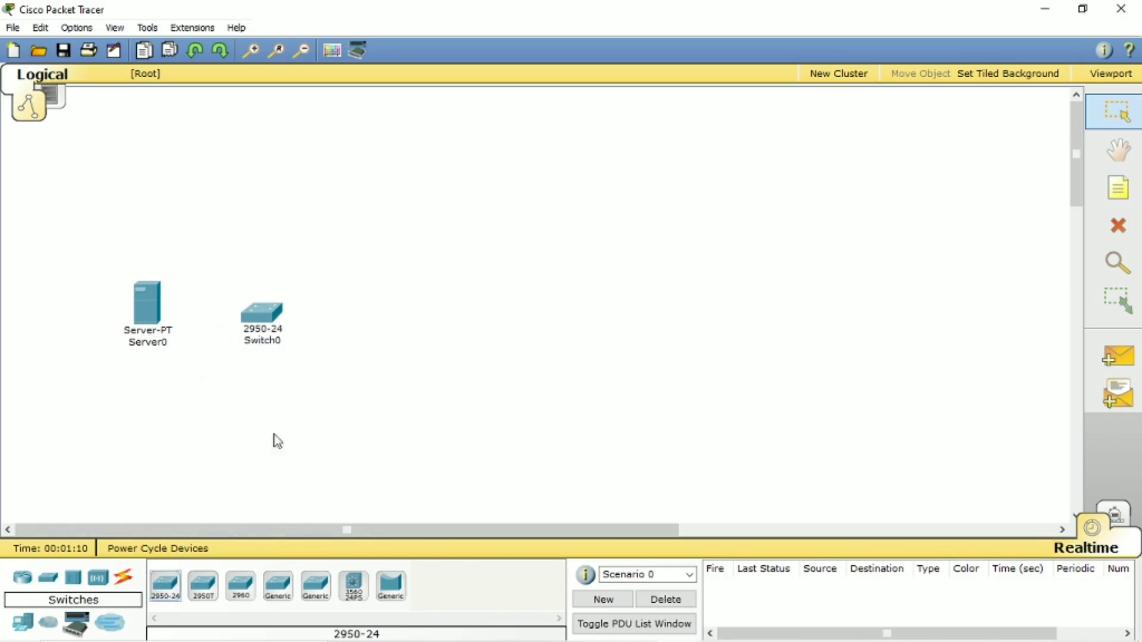
{"action": "left_click_drag", "start_coordinate": [170, 590], "coordinate": [352, 312]}
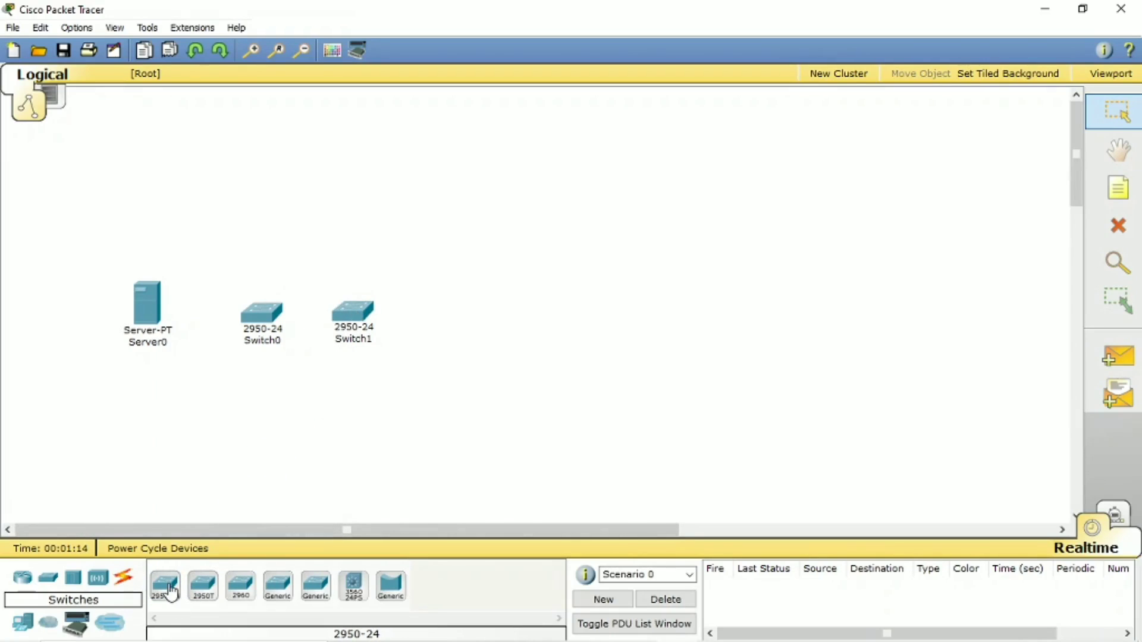
{"action": "left_click_drag", "start_coordinate": [171, 592], "coordinate": [465, 315]}
{"action": "left_click_drag", "start_coordinate": [171, 594], "coordinate": [586, 381]}
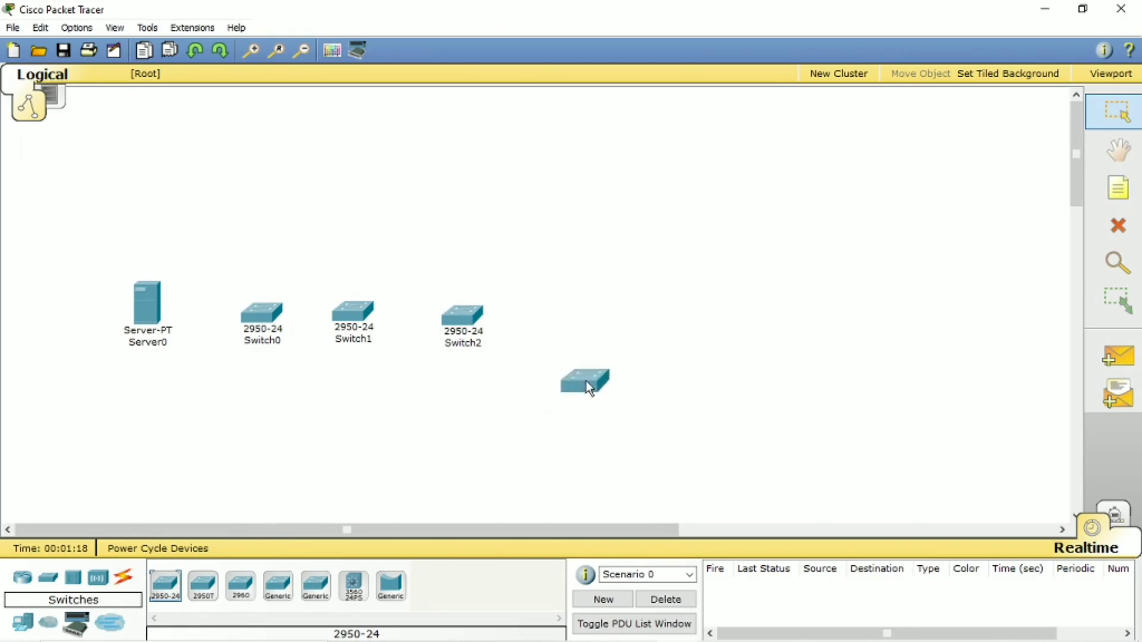
{"action": "left_click_drag", "start_coordinate": [614, 318], "coordinate": [614, 319]}
{"action": "left_click_drag", "start_coordinate": [166, 592], "coordinate": [711, 391]}
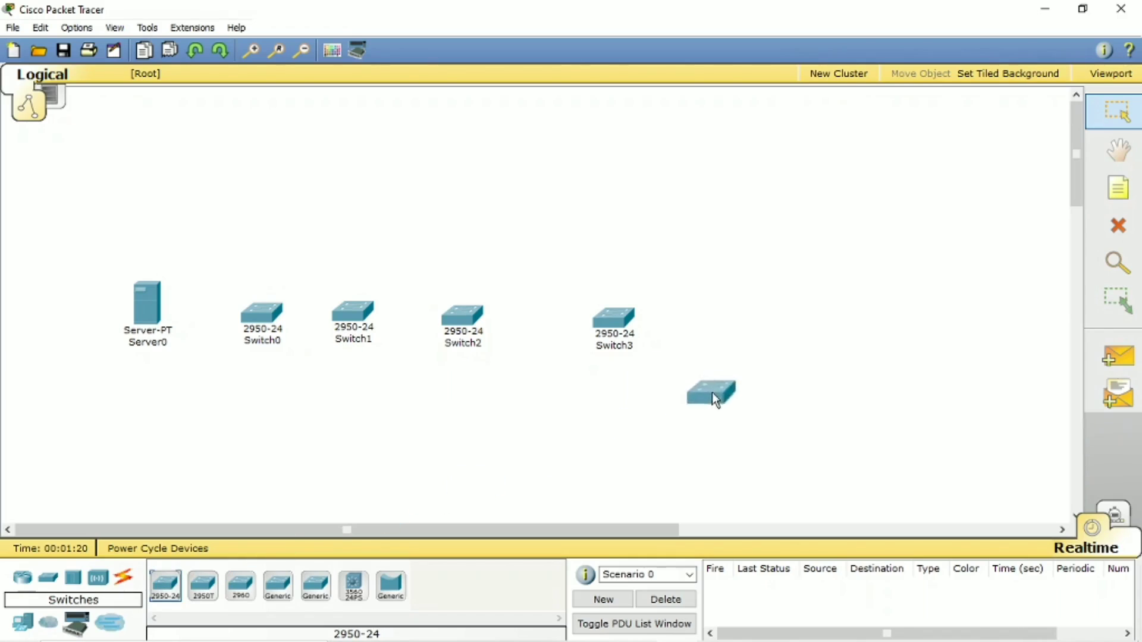
{"action": "left_click_drag", "start_coordinate": [908, 313], "coordinate": [908, 311]}
Space out Switch1, Switch2 and Switch3 more evenly along the row between Switch0 and Switch4
{"action": "left_click_drag", "start_coordinate": [613, 325], "coordinate": [666, 317]}
{"action": "left_click_drag", "start_coordinate": [465, 322], "coordinate": [511, 317]}
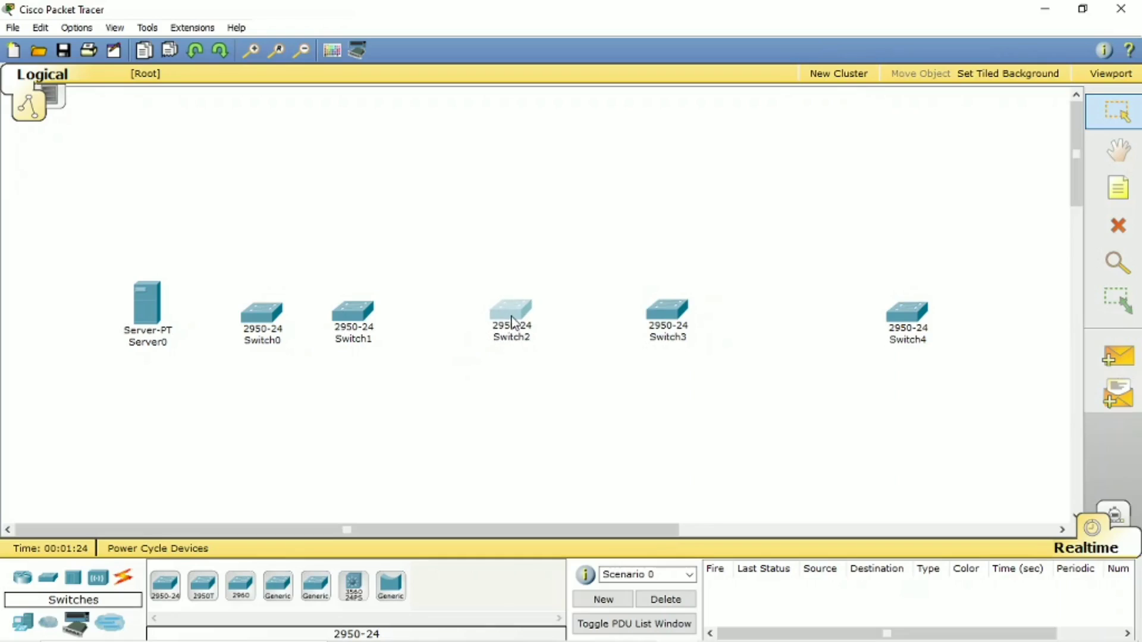
{"action": "left_click_drag", "start_coordinate": [644, 320], "coordinate": [736, 321]}
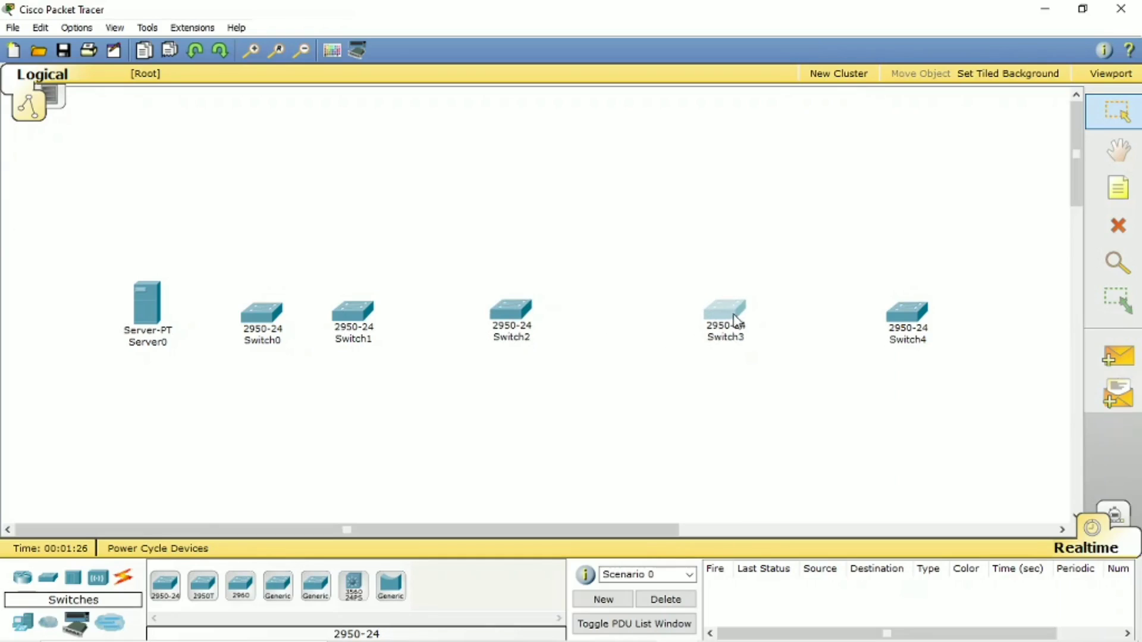
{"action": "left_click_drag", "start_coordinate": [517, 314], "coordinate": [549, 317]}
{"action": "left_click_drag", "start_coordinate": [352, 311], "coordinate": [400, 309]}
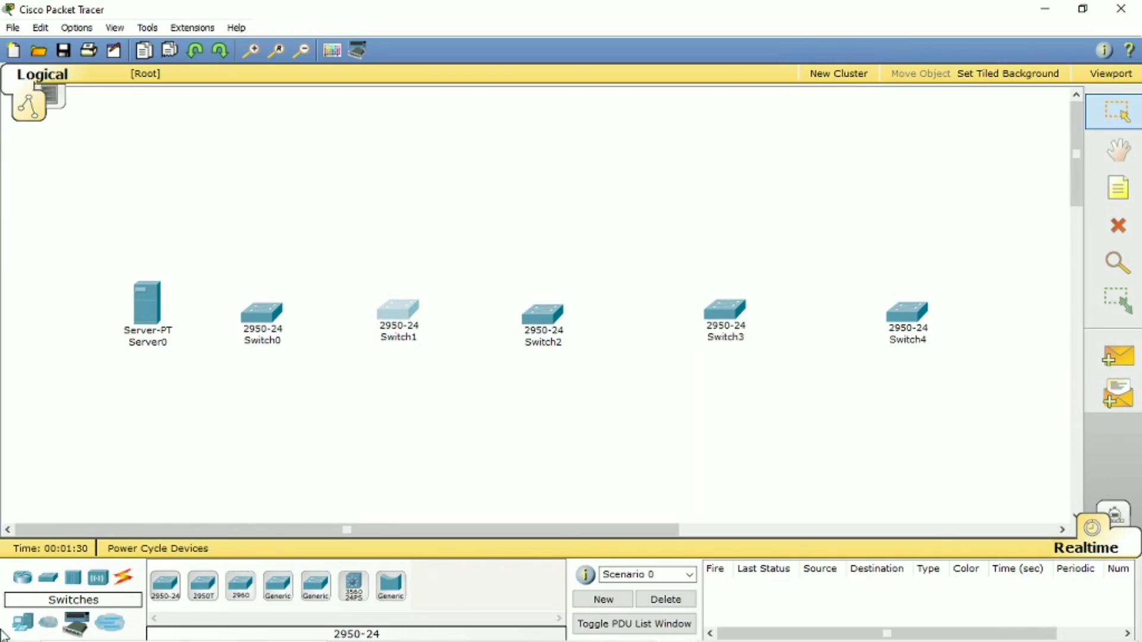
Place six generic PCs in two rows of three below Switch0
{"action": "left_click", "coordinate": [22, 623]}
{"action": "left_click_drag", "start_coordinate": [165, 586], "coordinate": [176, 309]}
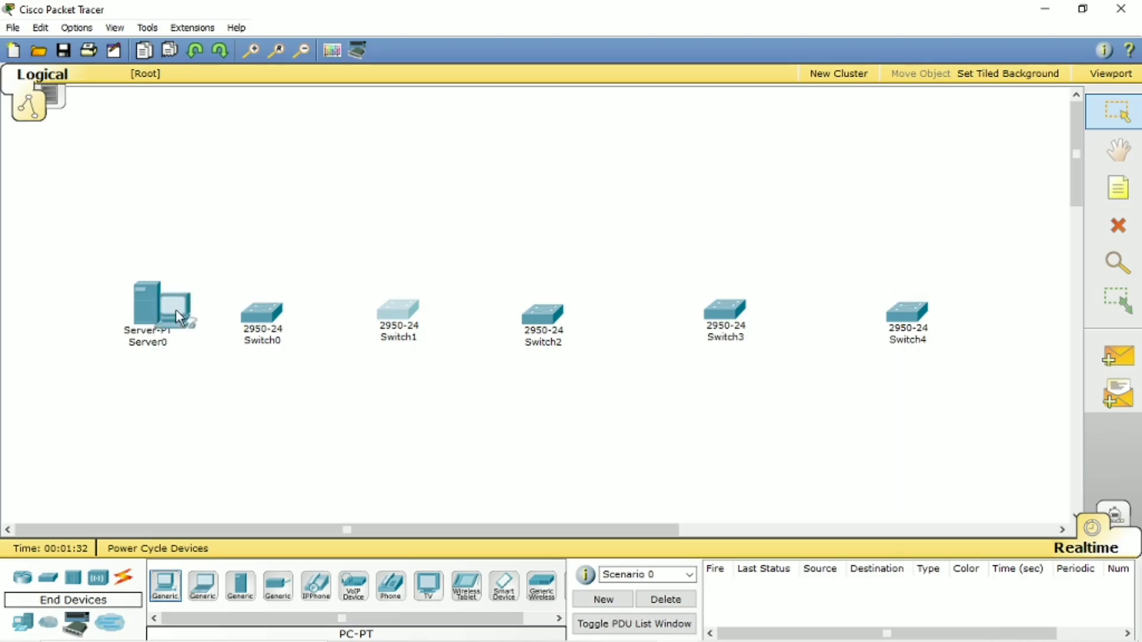
{"action": "left_click_drag", "start_coordinate": [188, 391], "coordinate": [188, 391]}
{"action": "left_click_drag", "start_coordinate": [165, 585], "coordinate": [217, 446]}
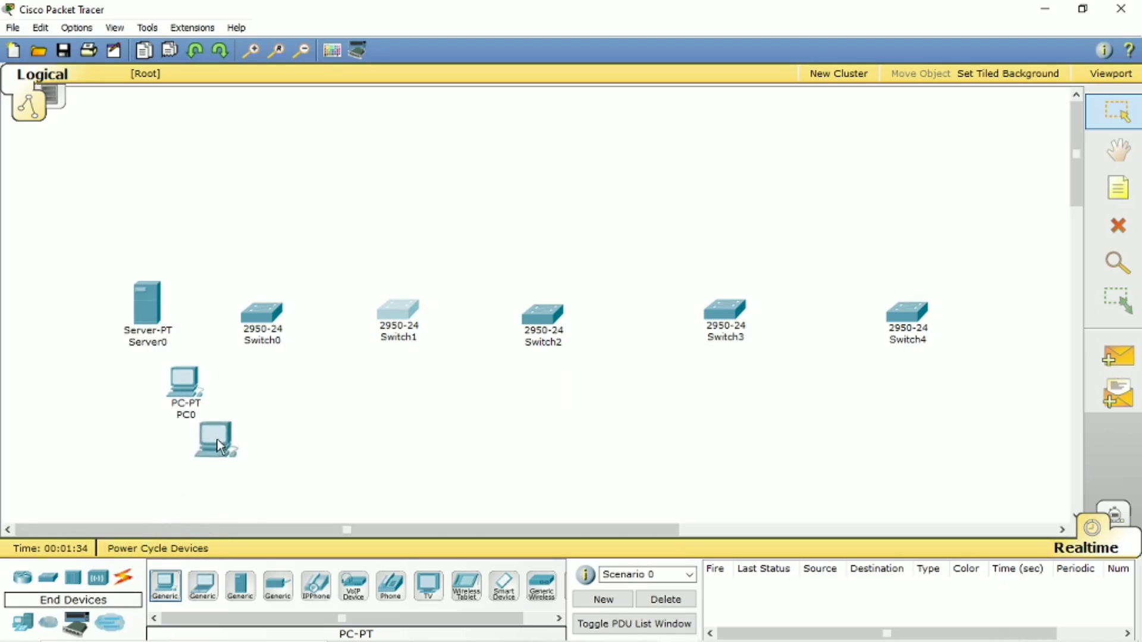
{"action": "left_click_drag", "start_coordinate": [242, 380], "coordinate": [251, 385]}
{"action": "left_click_drag", "start_coordinate": [165, 586], "coordinate": [205, 558]}
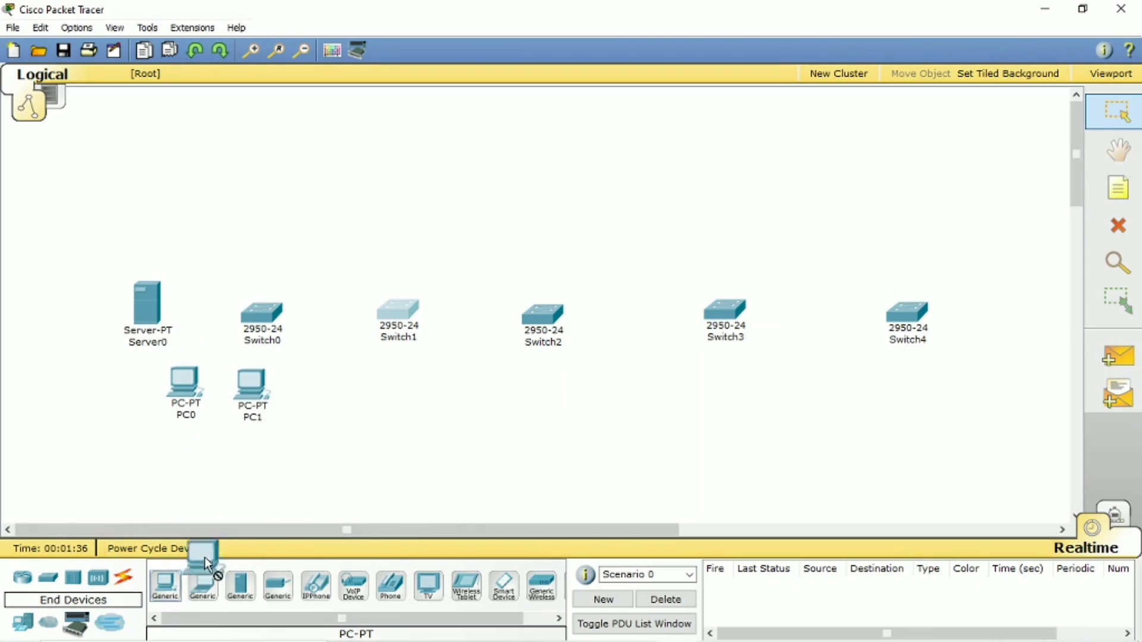
{"action": "left_click_drag", "start_coordinate": [316, 391], "coordinate": [314, 386]}
{"action": "left_click_drag", "start_coordinate": [165, 585], "coordinate": [191, 457]}
{"action": "left_click_drag", "start_coordinate": [165, 585], "coordinate": [227, 515]}
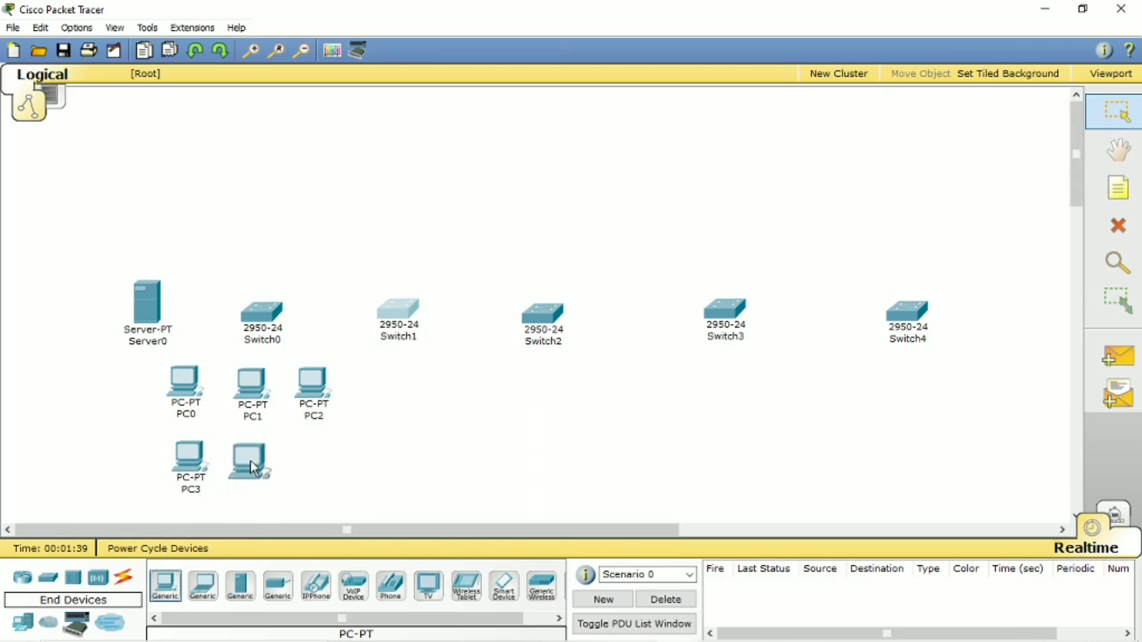
{"action": "left_click_drag", "start_coordinate": [251, 462], "coordinate": [251, 462]}
Place generic PCs in two rows above Switch1
{"action": "left_click_drag", "start_coordinate": [165, 586], "coordinate": [404, 262]}
{"action": "left_click_drag", "start_coordinate": [165, 586], "coordinate": [454, 260]}
{"action": "left_click_drag", "start_coordinate": [165, 586], "coordinate": [352, 192]}
{"action": "left_click_drag", "start_coordinate": [165, 586], "coordinate": [388, 240]}
{"action": "left_click_drag", "start_coordinate": [405, 202], "coordinate": [405, 203]}
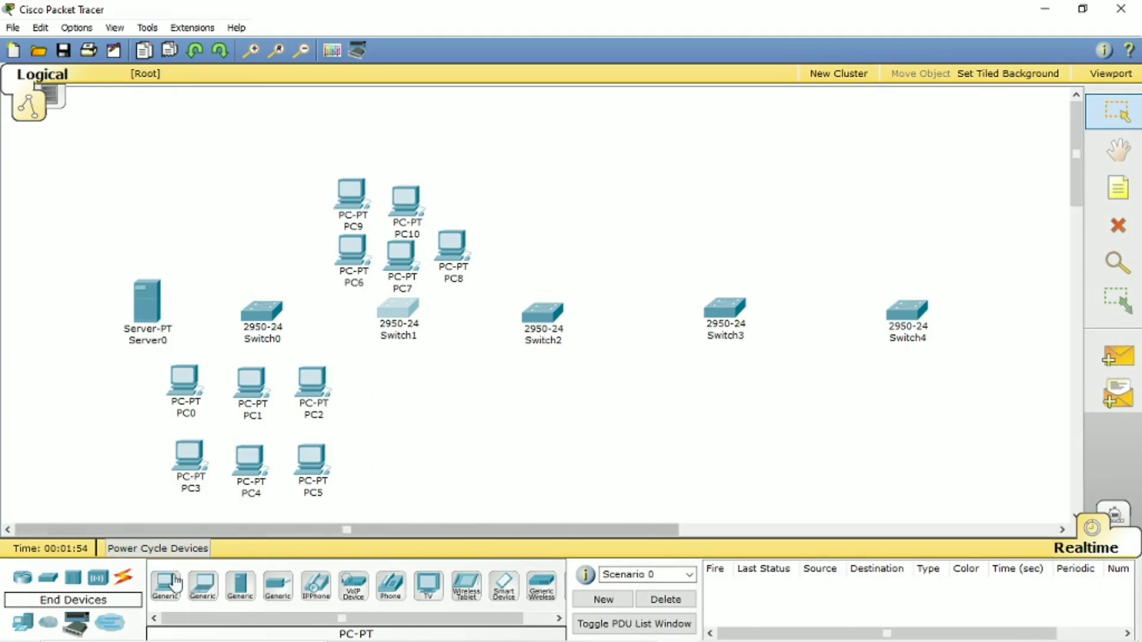
Place six generic PCs each below Switch2, above Switch3 and below Switch4, in two rows of three
{"action": "left_click_drag", "start_coordinate": [167, 582], "coordinate": [484, 397]}
{"action": "left_click_drag", "start_coordinate": [165, 586], "coordinate": [842, 383]}
{"action": "left_click_drag", "start_coordinate": [165, 585], "coordinate": [900, 380]}
{"action": "left_click_drag", "start_coordinate": [165, 586], "coordinate": [966, 440]}
{"action": "left_click", "coordinate": [956, 376]}
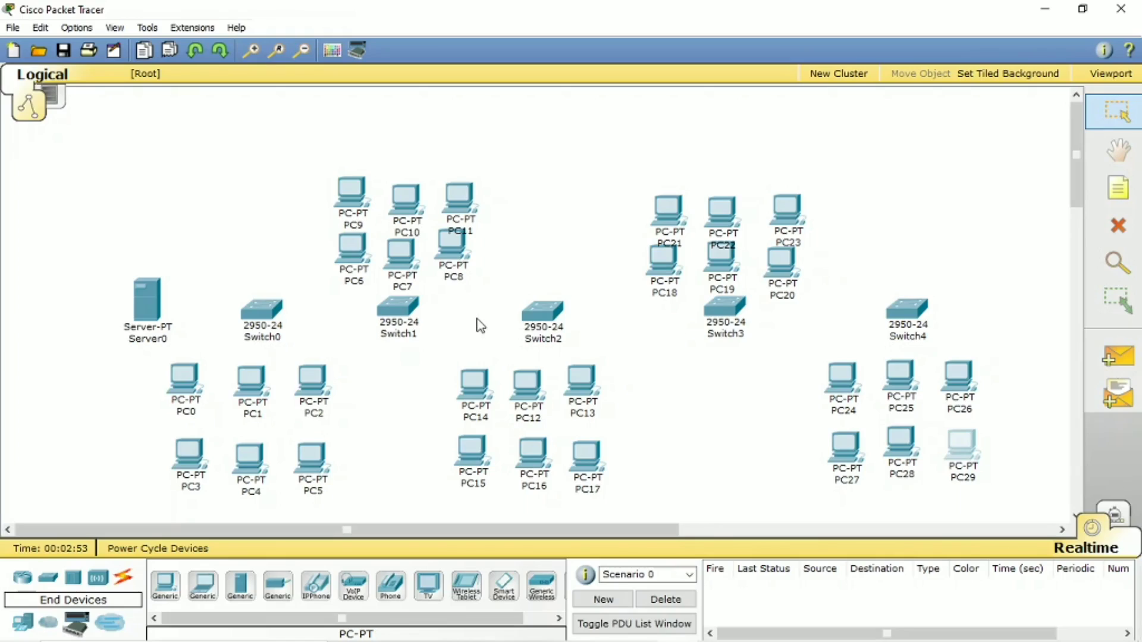
Rearrange the six PCs above Switch1 into two separate rows of three so their labels do not overlap
{"action": "left_click_drag", "start_coordinate": [359, 193], "coordinate": [405, 175]}
{"action": "left_click_drag", "start_coordinate": [464, 199], "coordinate": [459, 177]}
{"action": "left_click_drag", "start_coordinate": [459, 244], "coordinate": [346, 249]}
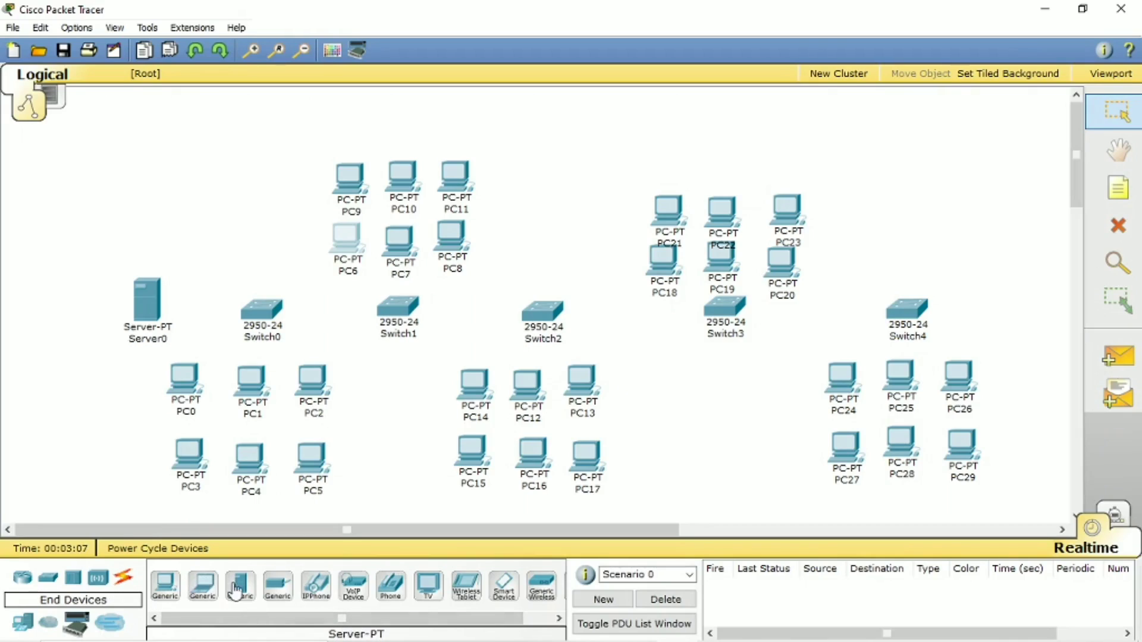
Connect Switch0 to the server's FastEthernet port with a copper straight-through cable and shift Switch0 slightly to level the link
{"action": "left_click", "coordinate": [123, 578]}
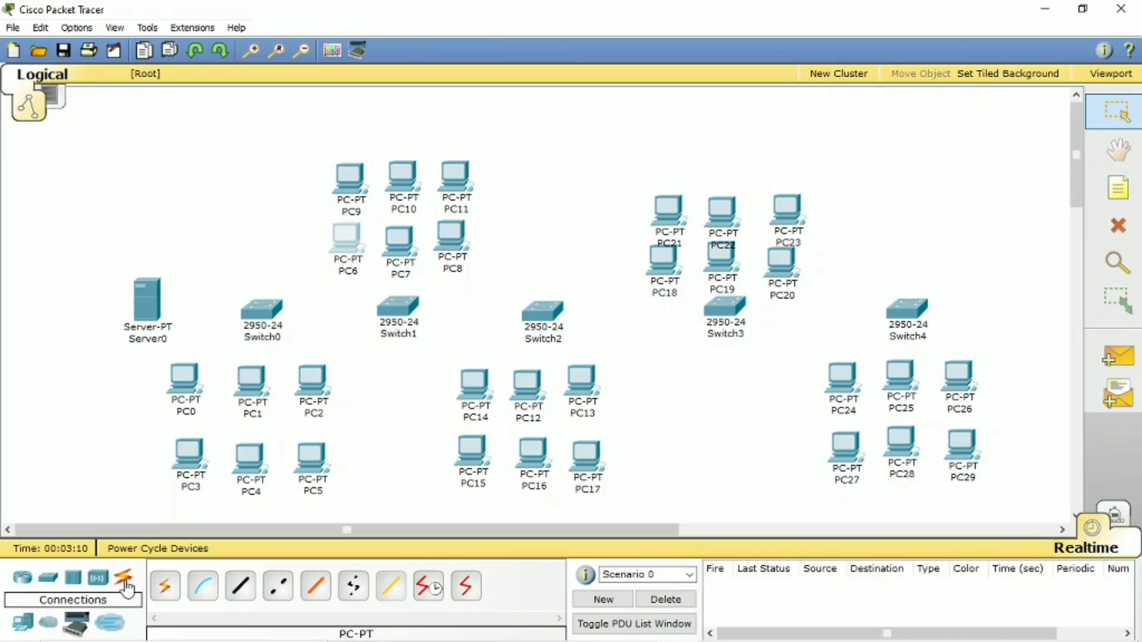
{"action": "left_click", "coordinate": [235, 589]}
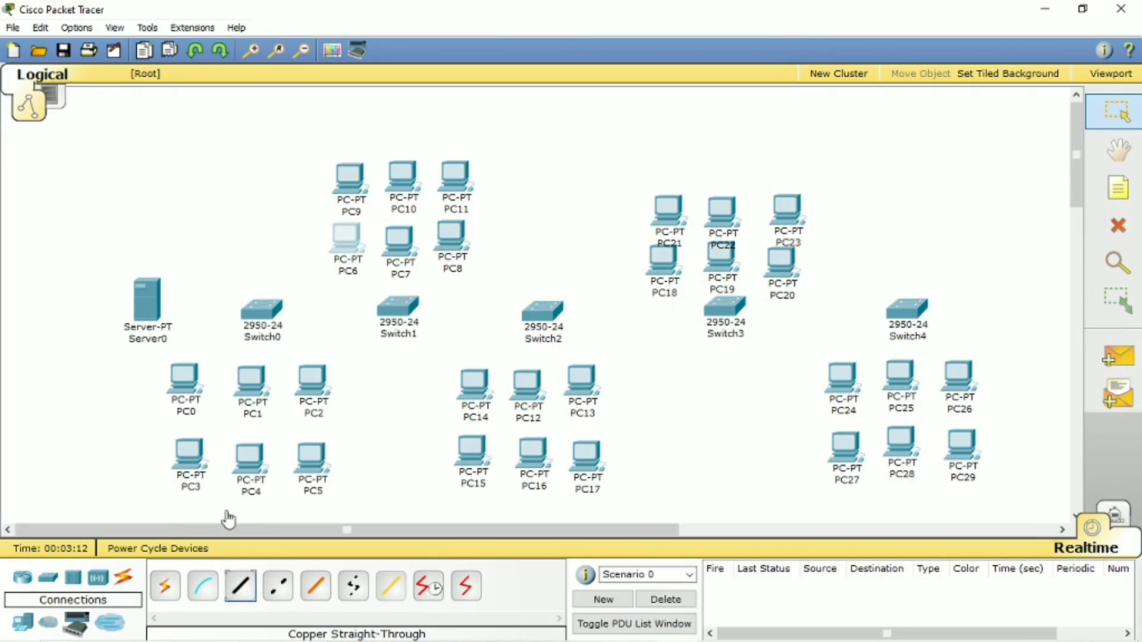
{"action": "left_click", "coordinate": [135, 308]}
{"action": "left_click", "coordinate": [201, 288]}
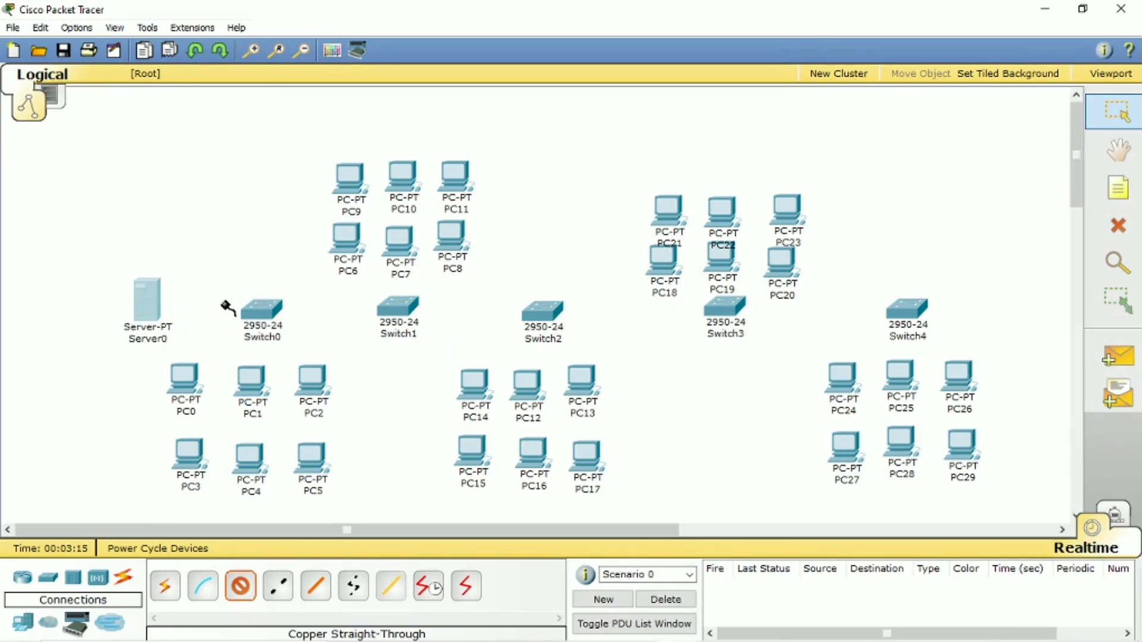
{"action": "left_click", "coordinate": [262, 310]}
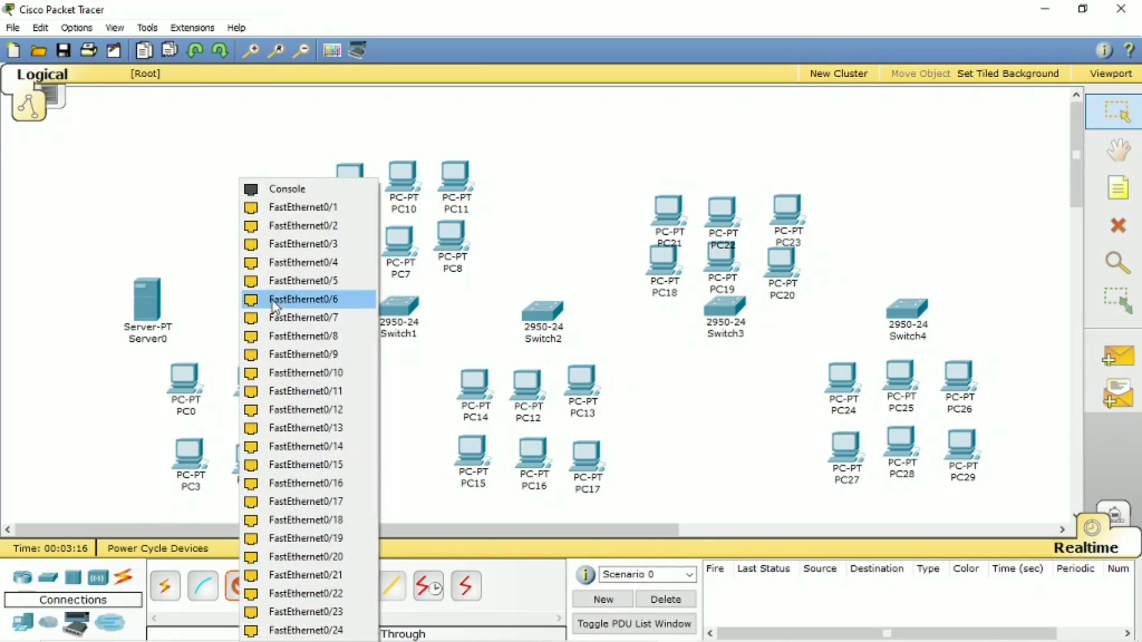
{"action": "left_click", "coordinate": [284, 222]}
{"action": "left_click", "coordinate": [152, 306]}
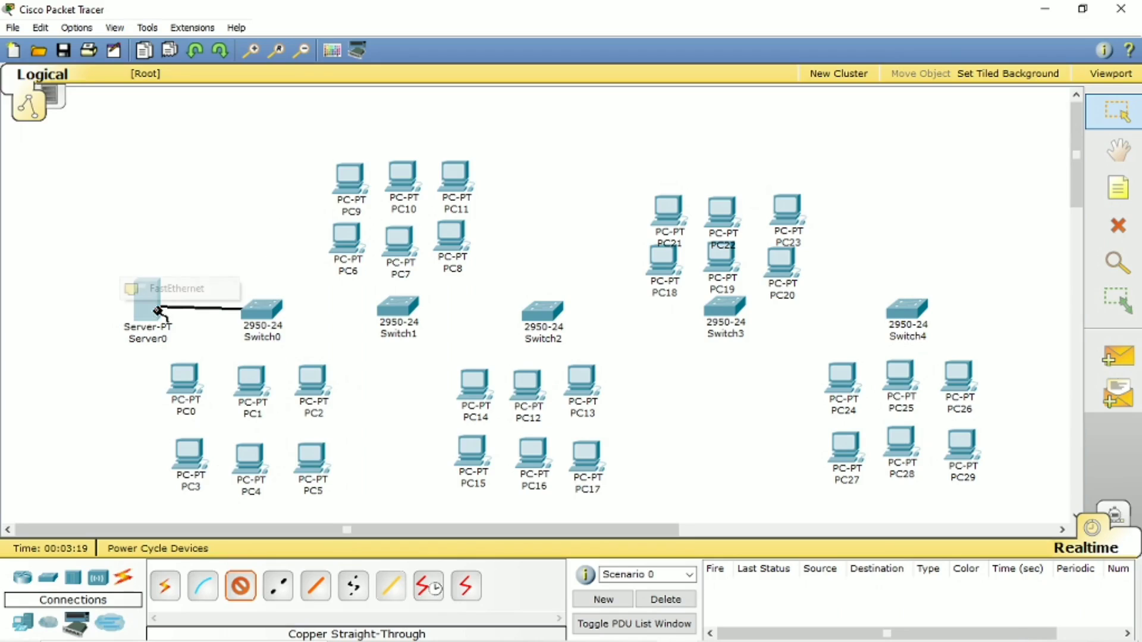
{"action": "left_click", "coordinate": [204, 289]}
{"action": "left_click_drag", "start_coordinate": [254, 317], "coordinate": [268, 307]}
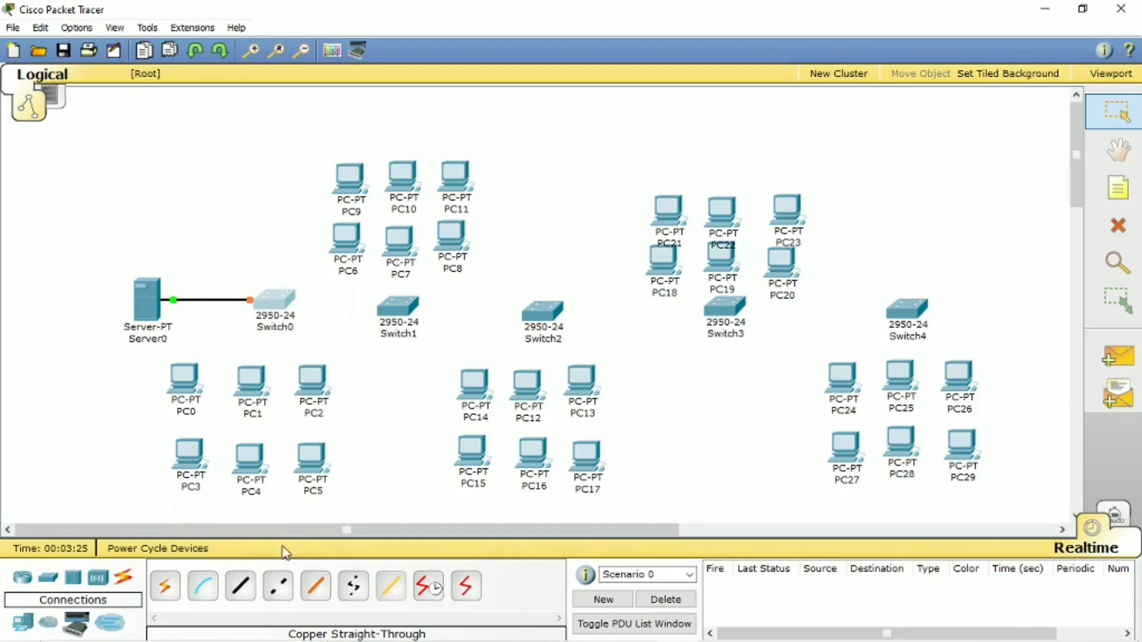
Connect Switch0 to FastEthernet0/1 of Switch1 with a copper cross-over cable
{"action": "left_click", "coordinate": [278, 586]}
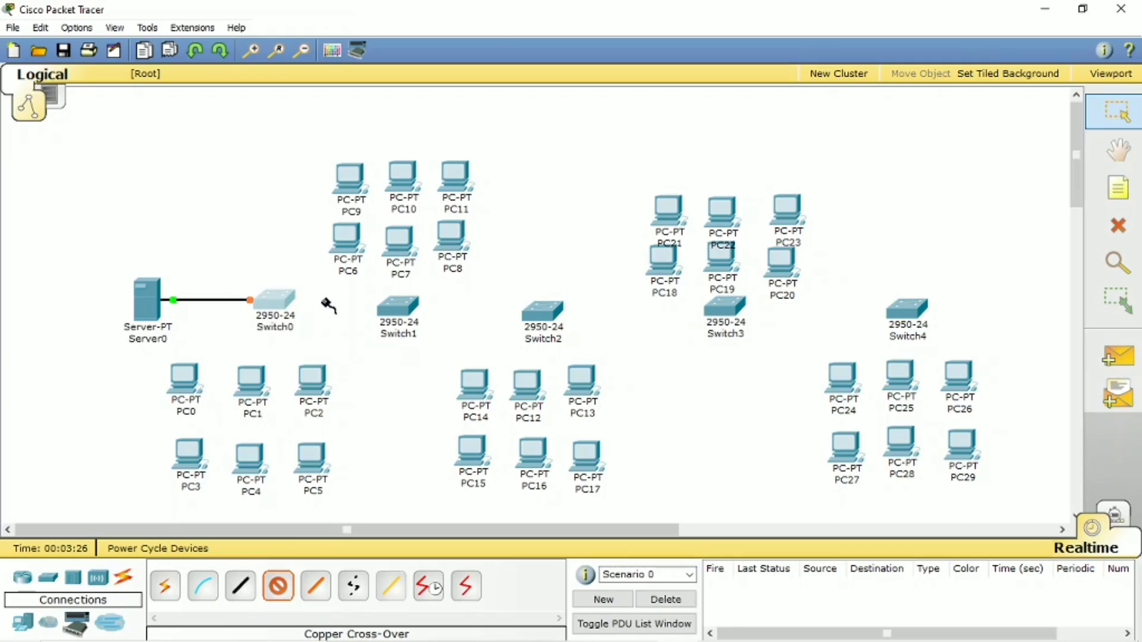
{"action": "left_click", "coordinate": [279, 297]}
{"action": "left_click", "coordinate": [331, 224]}
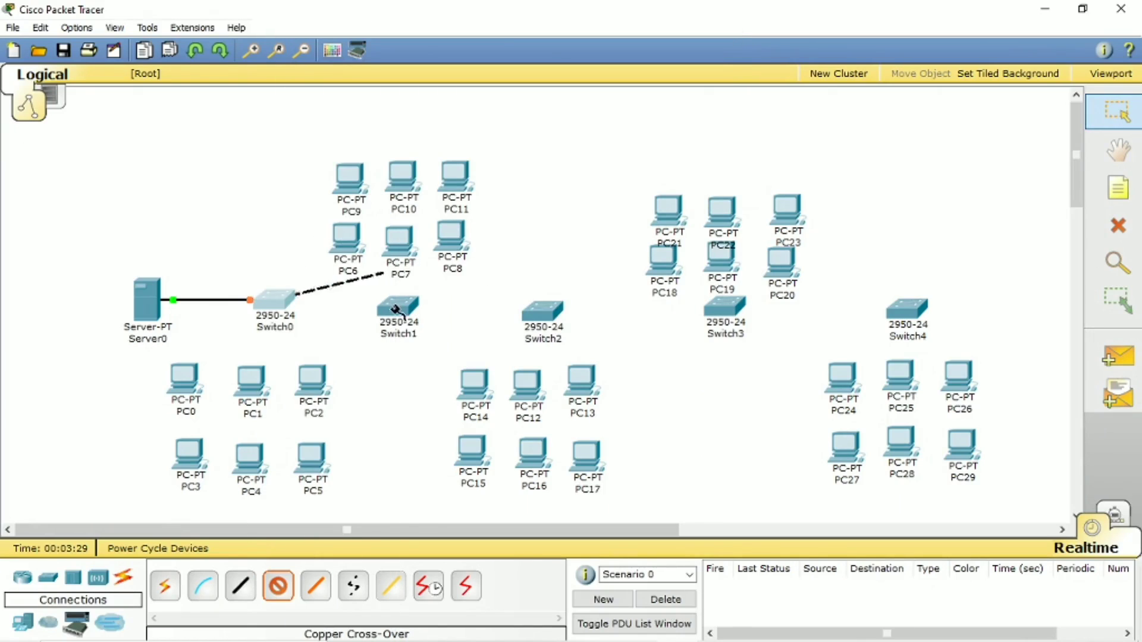
{"action": "left_click", "coordinate": [402, 313]}
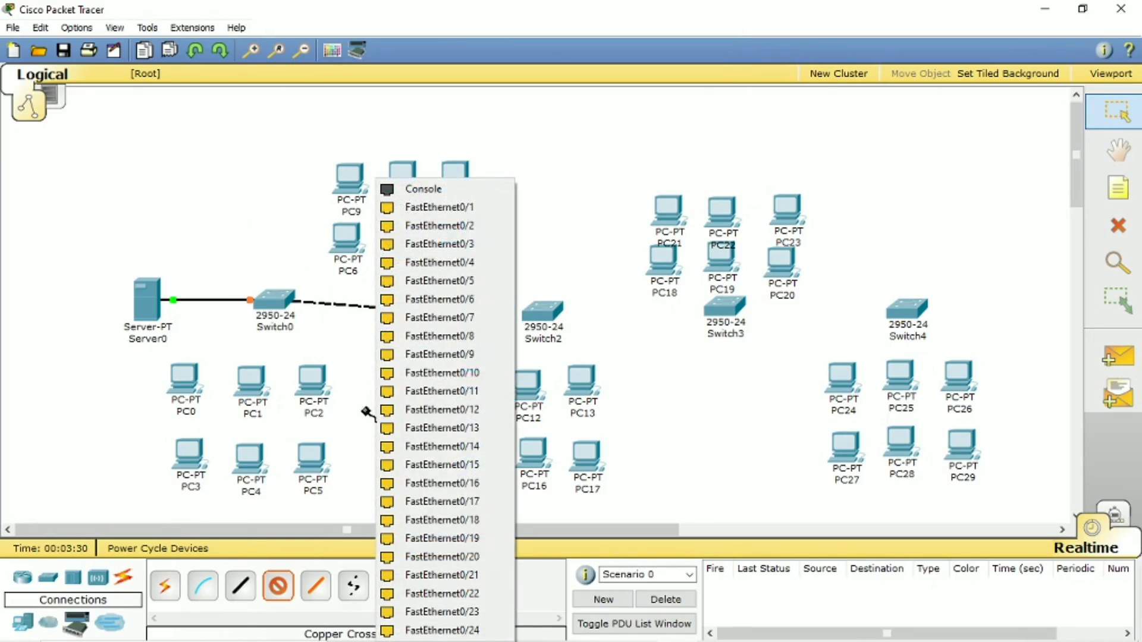
{"action": "left_click", "coordinate": [454, 207]}
Connect Switch1 to FastEthernet0/1 of Switch2 with a copper cross-over cable
{"action": "left_click", "coordinate": [278, 586]}
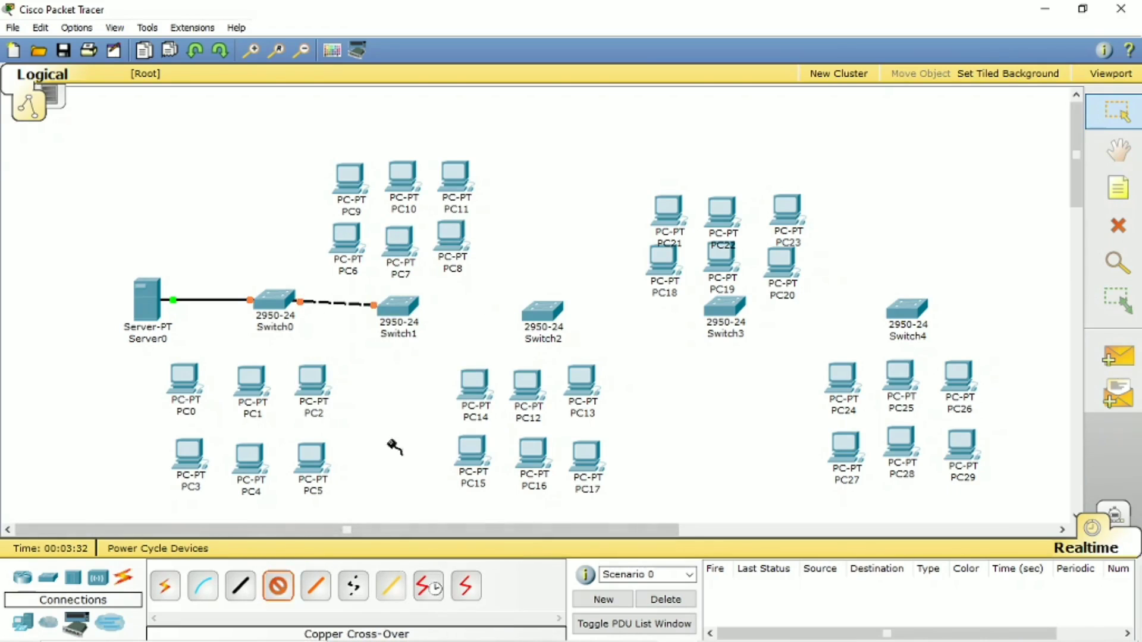
{"action": "left_click", "coordinate": [390, 311]}
{"action": "left_click", "coordinate": [464, 233]}
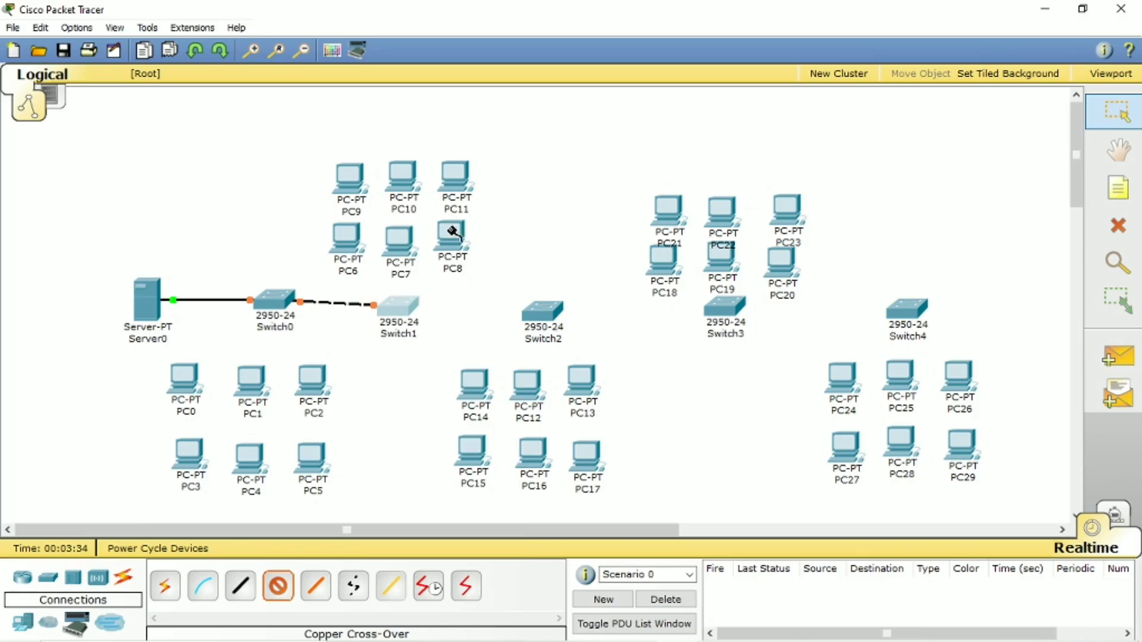
{"action": "left_click", "coordinate": [537, 317]}
{"action": "left_click", "coordinate": [562, 209]}
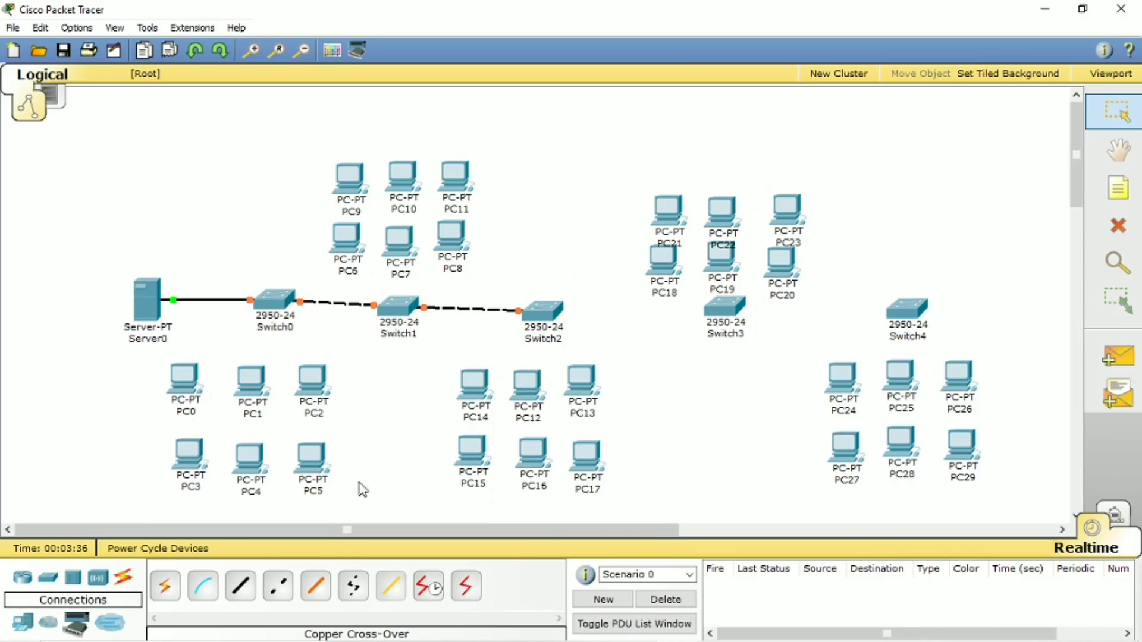
Connect Switch2 to FastEthernet0/1 of Switch3 with a copper cross-over cable
{"action": "left_click", "coordinate": [270, 591]}
{"action": "left_click", "coordinate": [544, 315]}
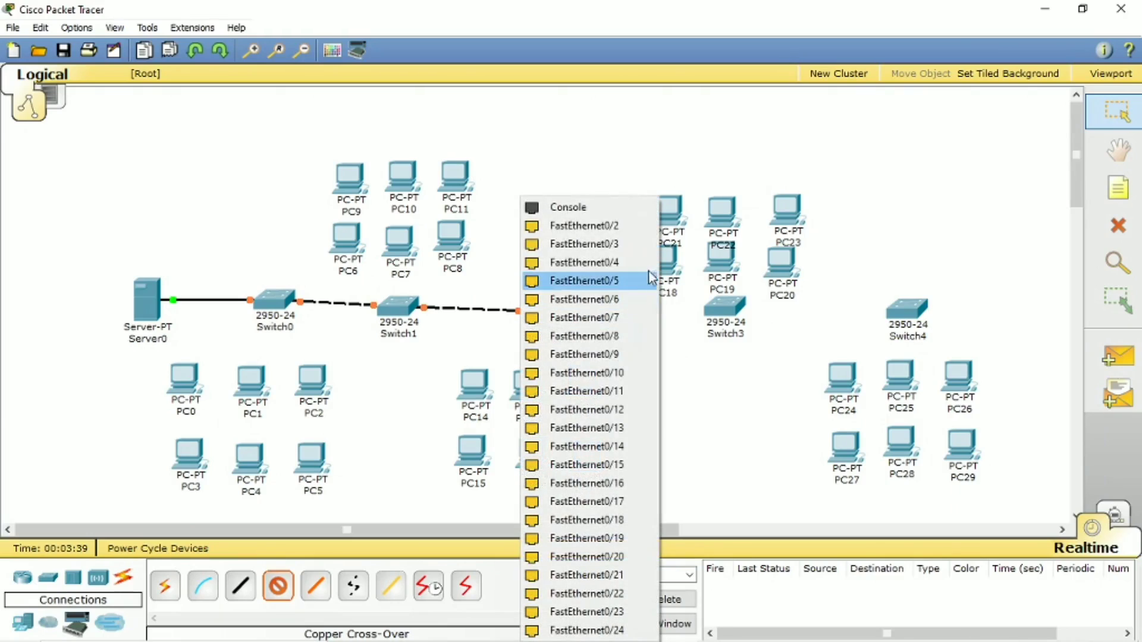
{"action": "left_click", "coordinate": [634, 236]}
{"action": "left_click", "coordinate": [732, 315]}
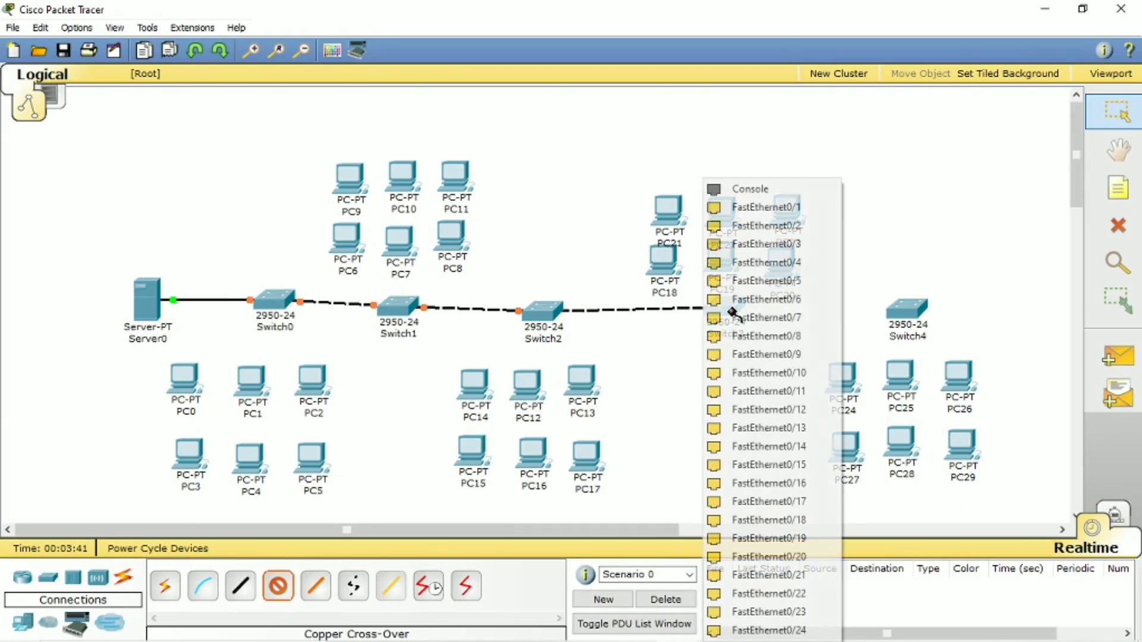
{"action": "left_click", "coordinate": [797, 210]}
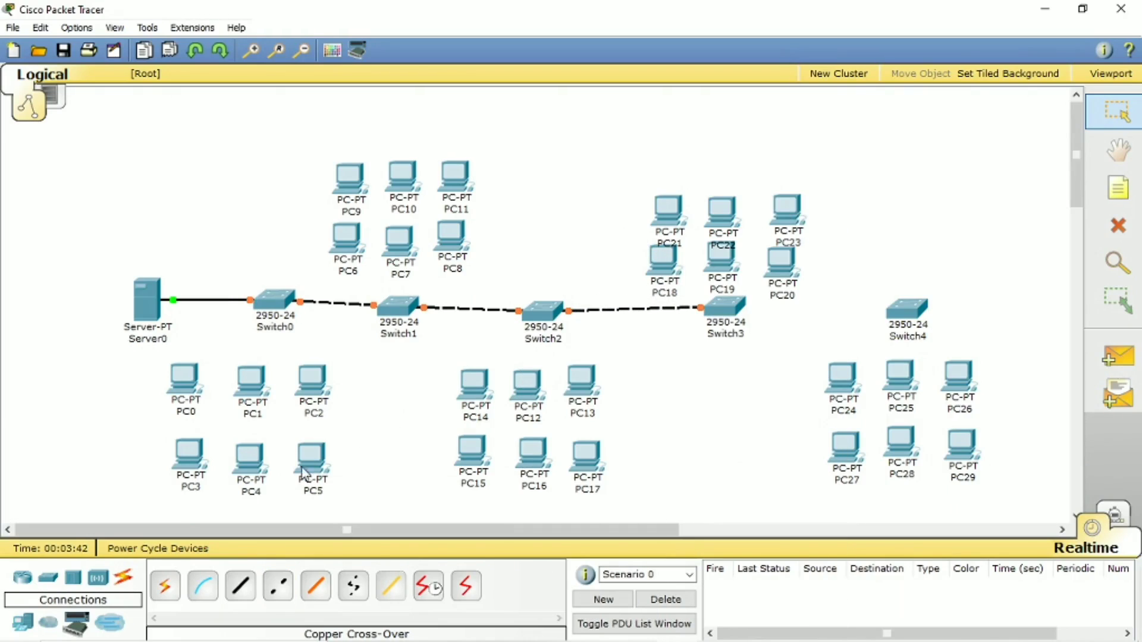
Connect FastEthernet0/2 of Switch3 to FastEthernet0/1 of Switch4 with a copper cross-over cable
{"action": "left_click", "coordinate": [278, 585]}
{"action": "left_click", "coordinate": [737, 308]}
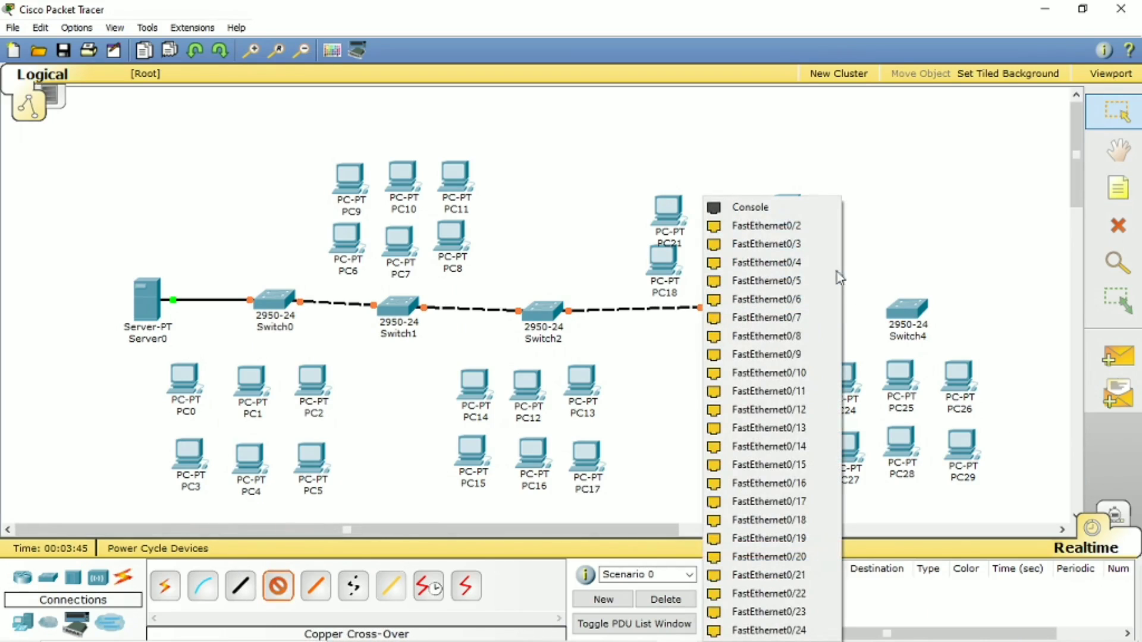
{"action": "left_click", "coordinate": [828, 224]}
{"action": "left_click", "coordinate": [916, 311]}
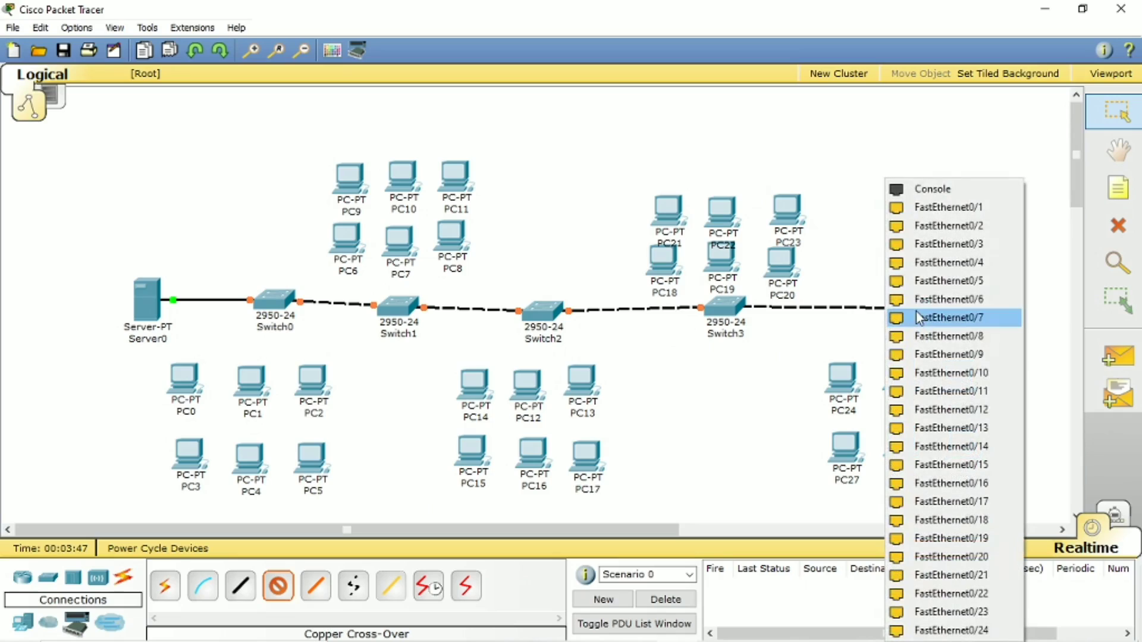
{"action": "left_click", "coordinate": [933, 208]}
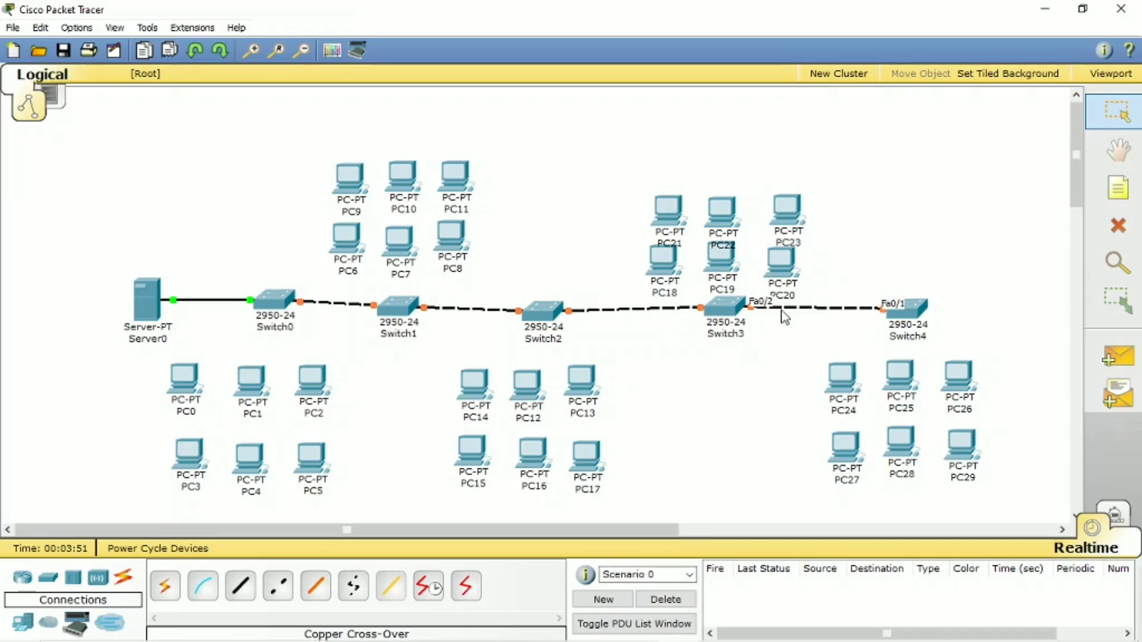
{"action": "mouse_move", "coordinate": [543, 338]}
{"action": "mouse_move", "coordinate": [742, 312]}
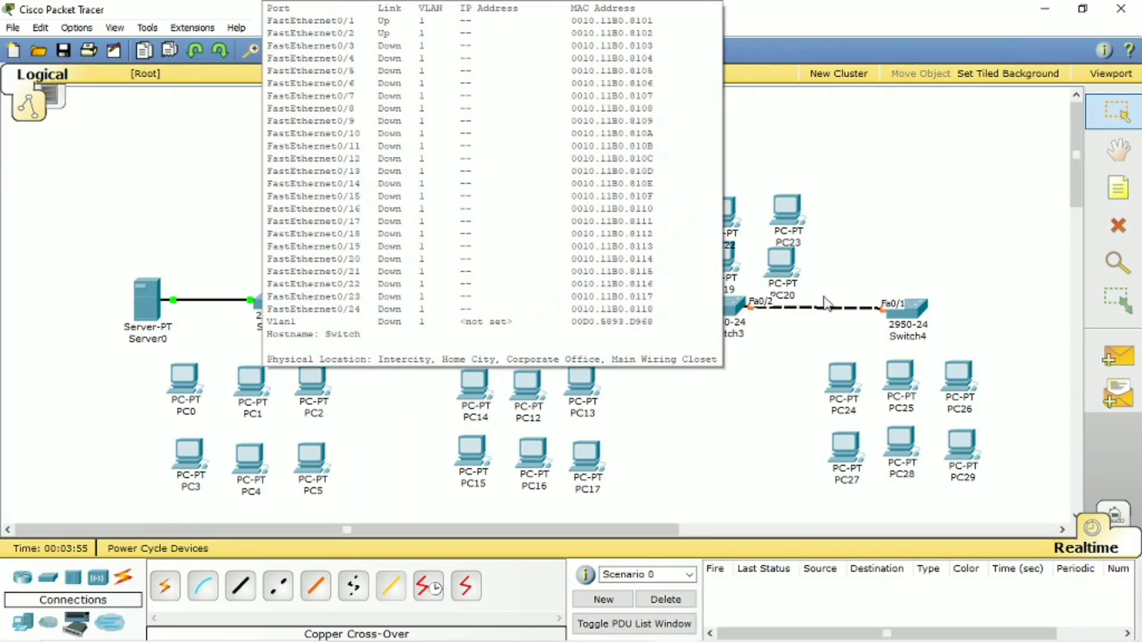
{"action": "mouse_move", "coordinate": [221, 306]}
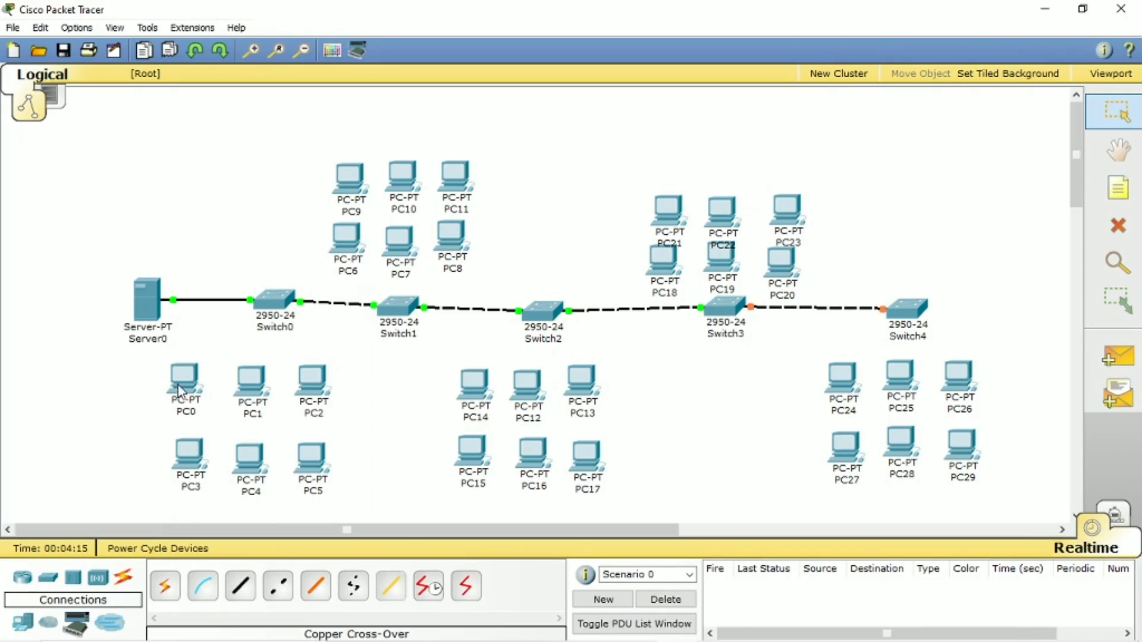
Reposition PC0, PC1, PC2 and PC5 below Switch0 so the group is spread out for cabling
{"action": "left_click_drag", "start_coordinate": [178, 389], "coordinate": [147, 404]}
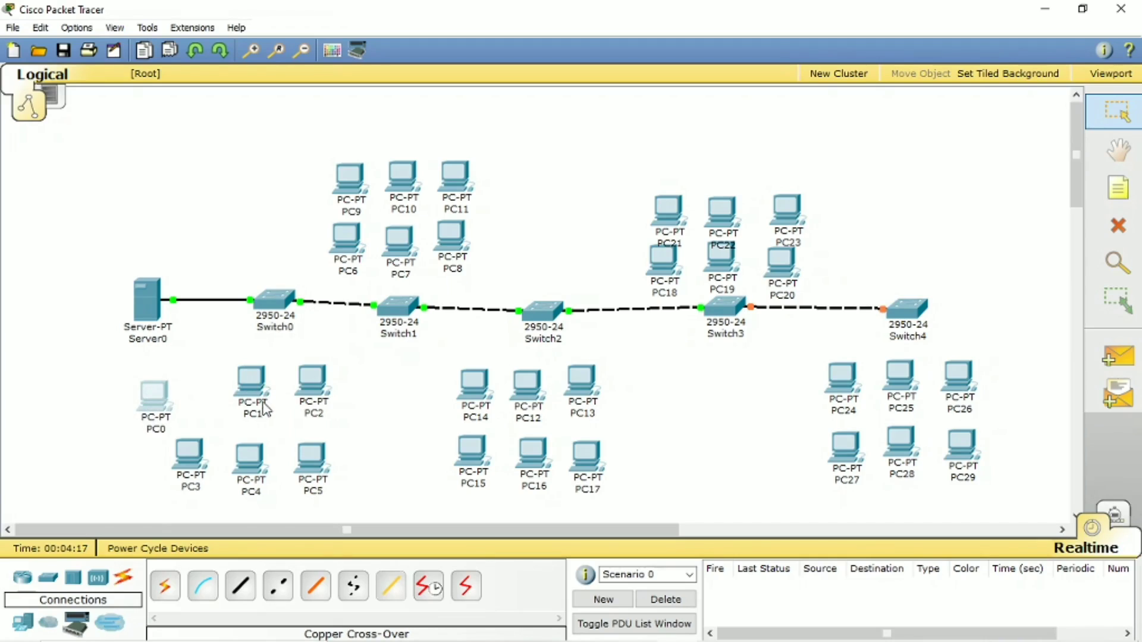
{"action": "left_click_drag", "start_coordinate": [308, 463], "coordinate": [304, 442]}
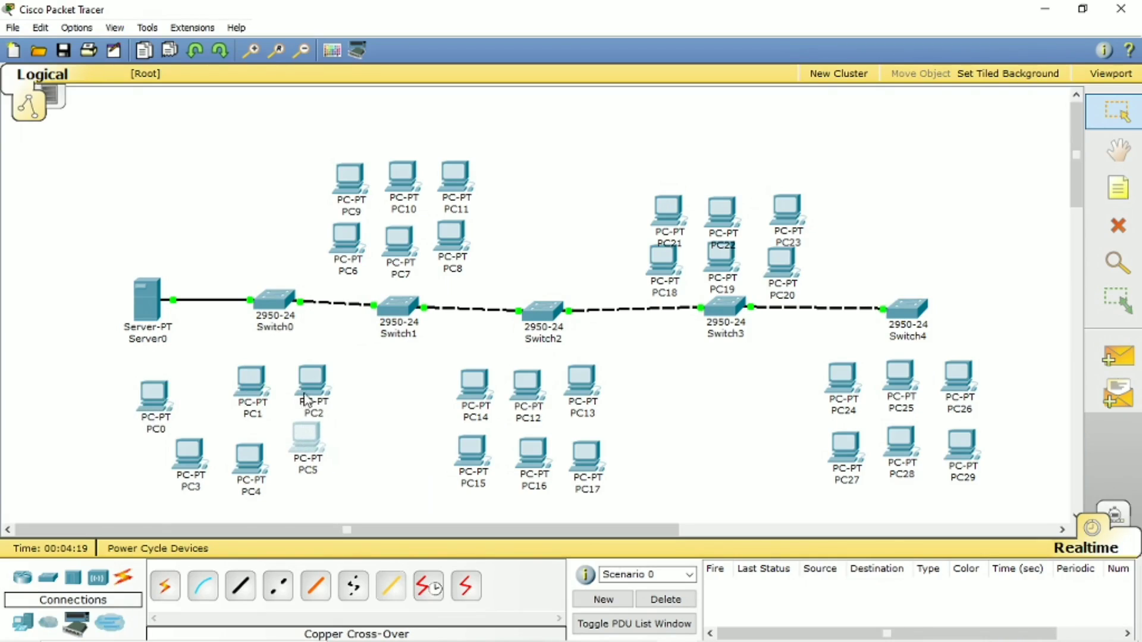
{"action": "left_click_drag", "start_coordinate": [306, 399], "coordinate": [357, 421]}
{"action": "mouse_move", "coordinate": [251, 396]}
{"action": "left_mouse_down"}
{"action": "mouse_move", "coordinate": [204, 384]}
{"action": "mouse_move", "coordinate": [267, 397]}
{"action": "left_mouse_up"}
{"action": "left_click", "coordinate": [301, 441]}
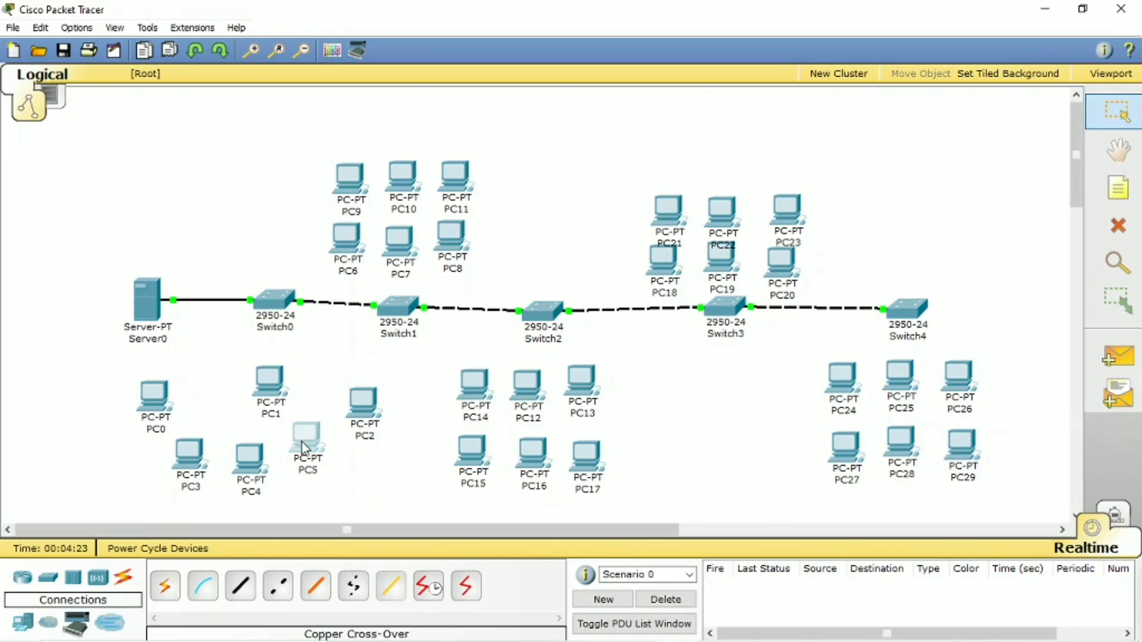
{"action": "left_click_drag", "start_coordinate": [305, 457], "coordinate": [307, 466]}
{"action": "left_click_drag", "start_coordinate": [270, 387], "coordinate": [305, 380]}
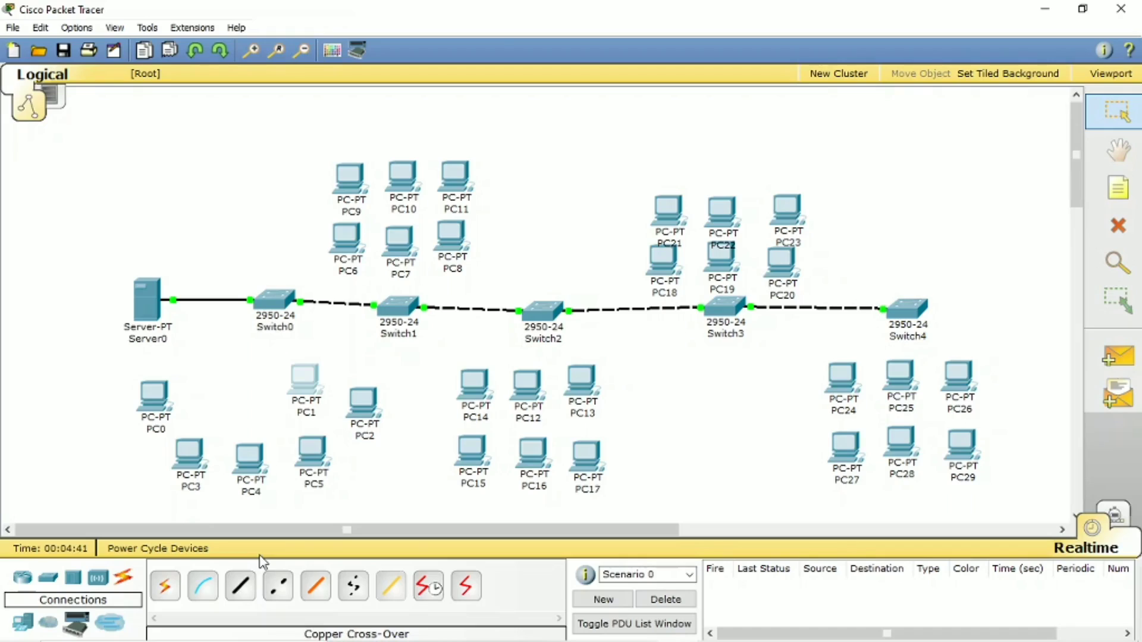
Connect FastEthernet0/3 of Switch0 to PC0's FastEthernet port with a copper straight-through cable
{"action": "left_click", "coordinate": [240, 586]}
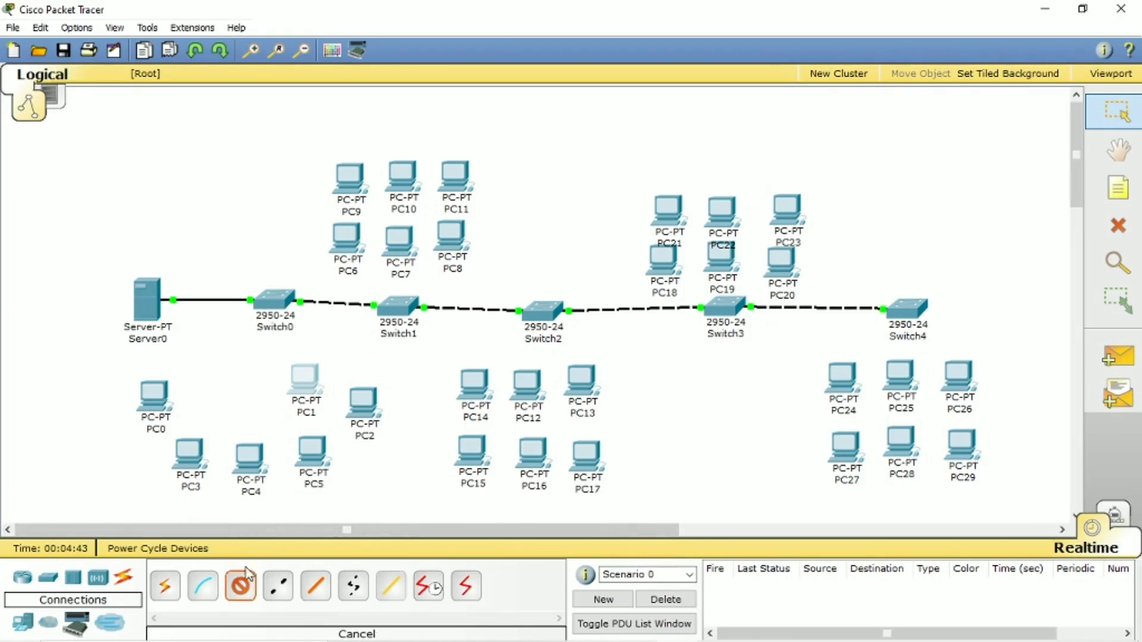
{"action": "left_click", "coordinate": [271, 305]}
{"action": "left_click", "coordinate": [315, 260]}
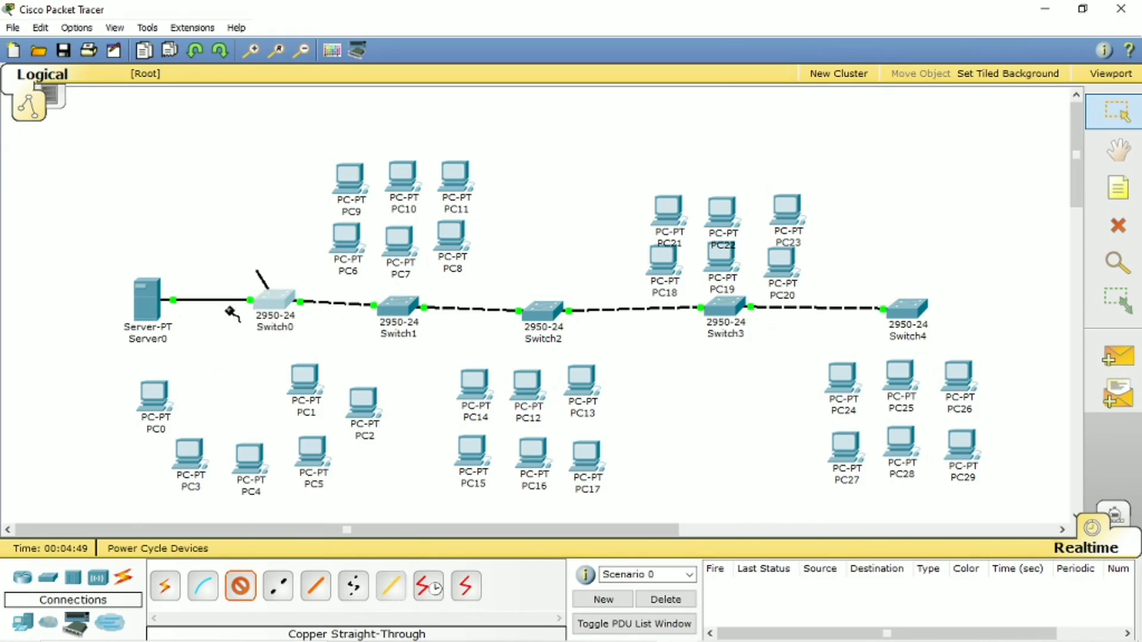
{"action": "left_click", "coordinate": [162, 402]}
{"action": "left_click", "coordinate": [220, 407]}
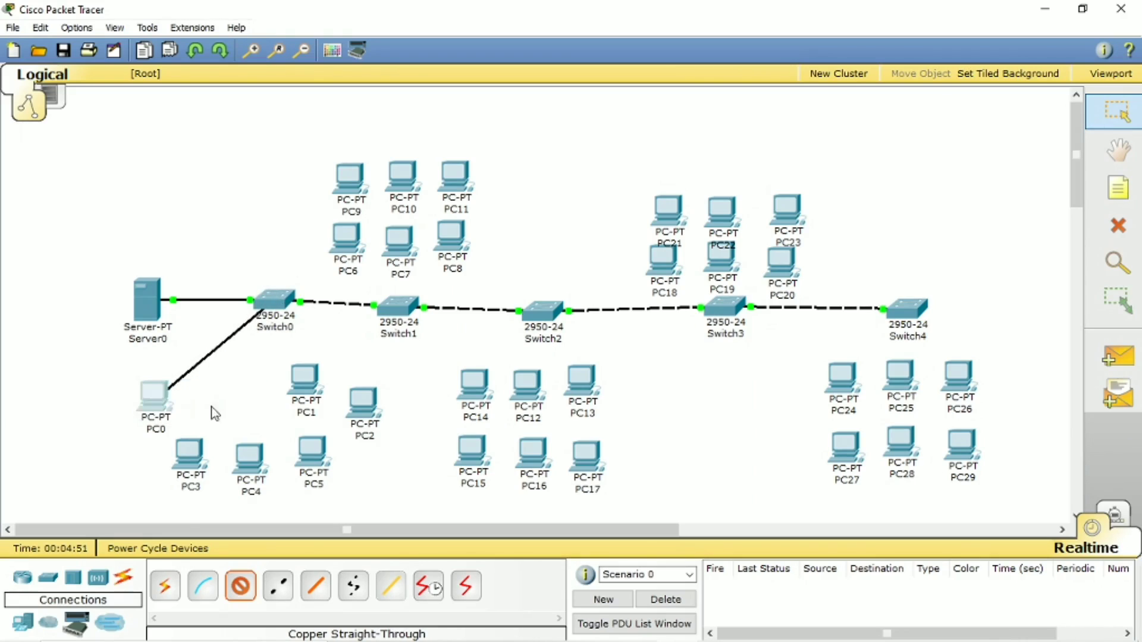
{"action": "left_click", "coordinate": [278, 307]}
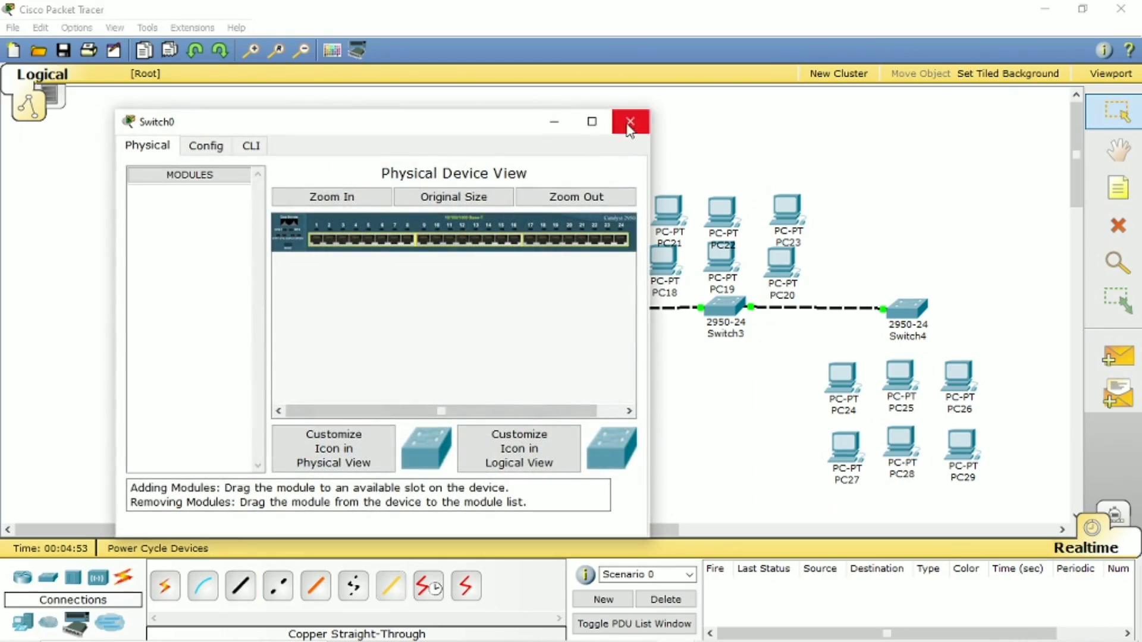
{"action": "left_click", "coordinate": [630, 119]}
Connect FastEthernet0/4 of Switch0 to PC3's FastEthernet port with a copper straight-through cable
{"action": "left_click", "coordinate": [252, 585]}
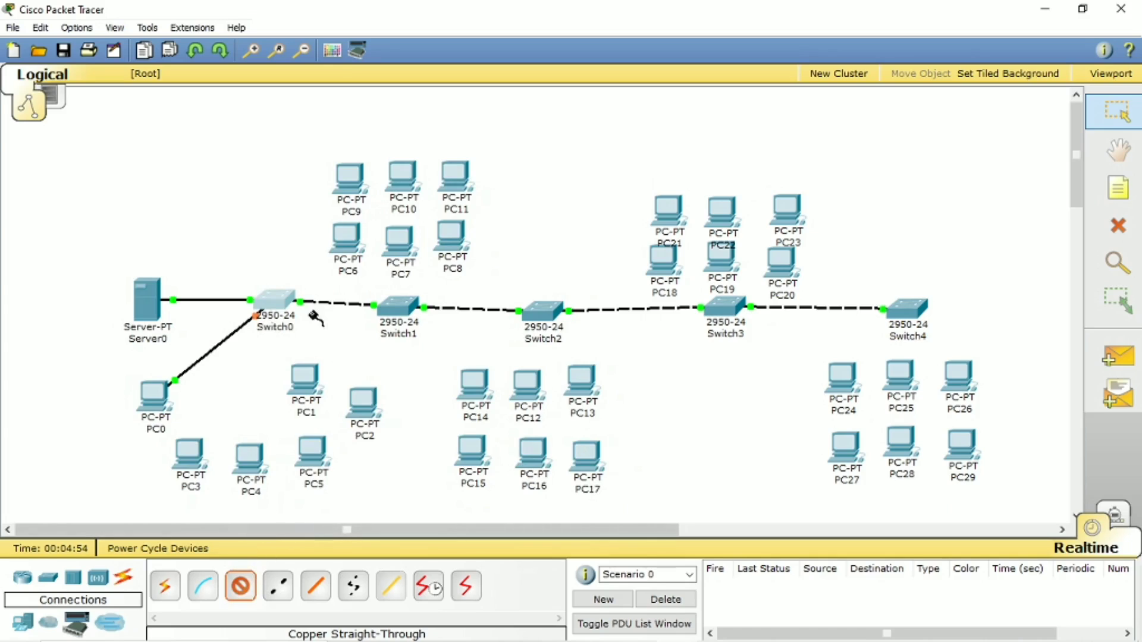
{"action": "left_click", "coordinate": [276, 300]}
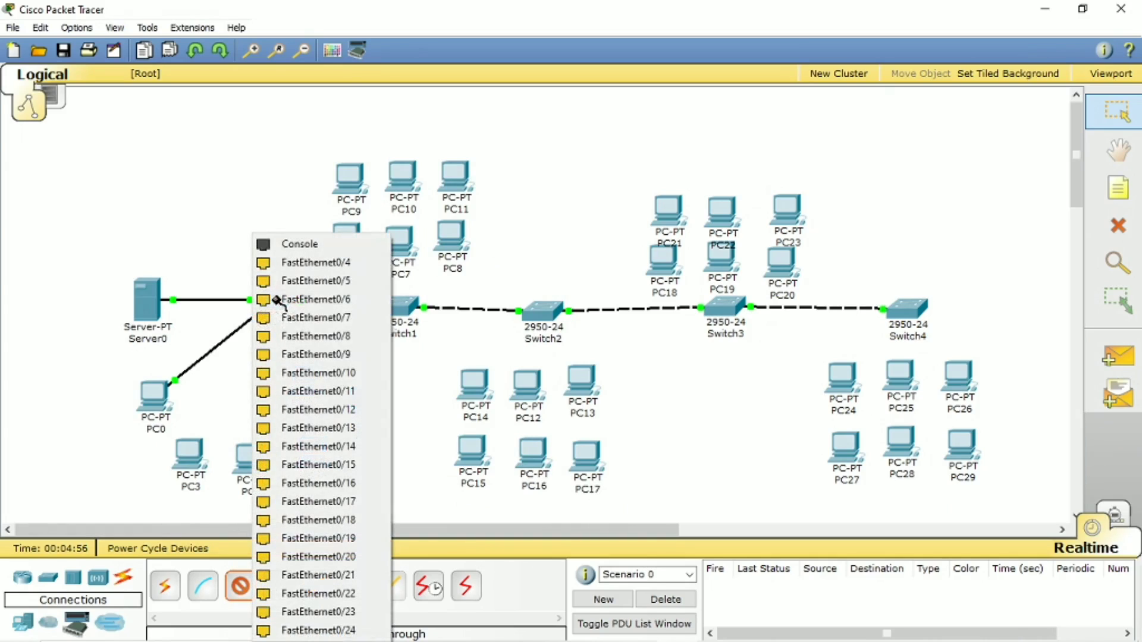
{"action": "left_click", "coordinate": [316, 263]}
{"action": "left_click", "coordinate": [188, 463]}
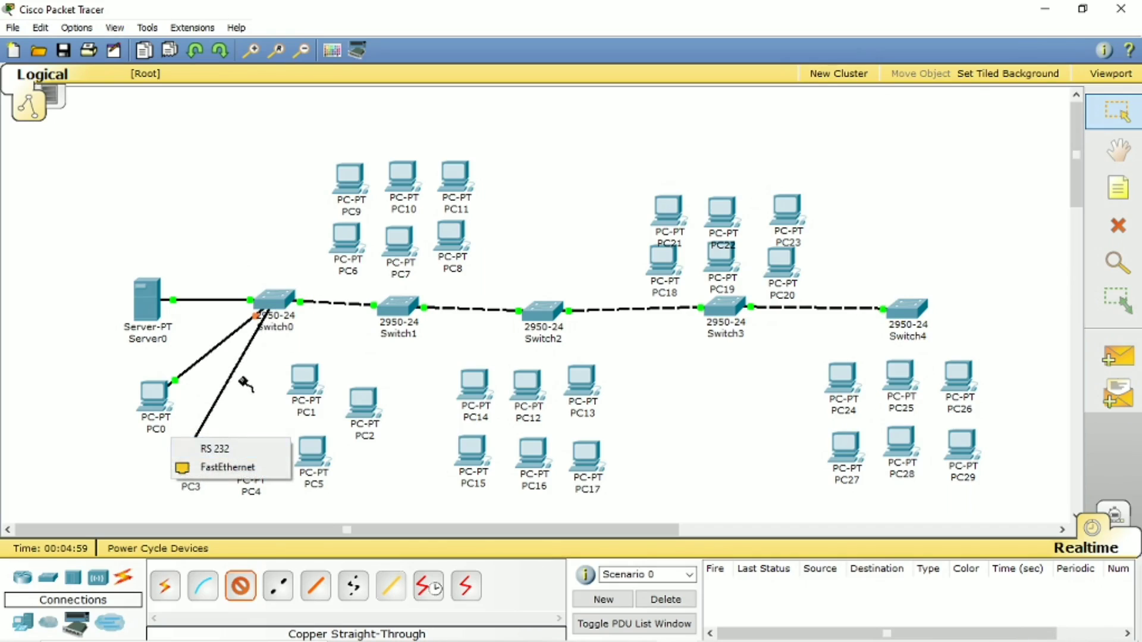
{"action": "left_click", "coordinate": [241, 466]}
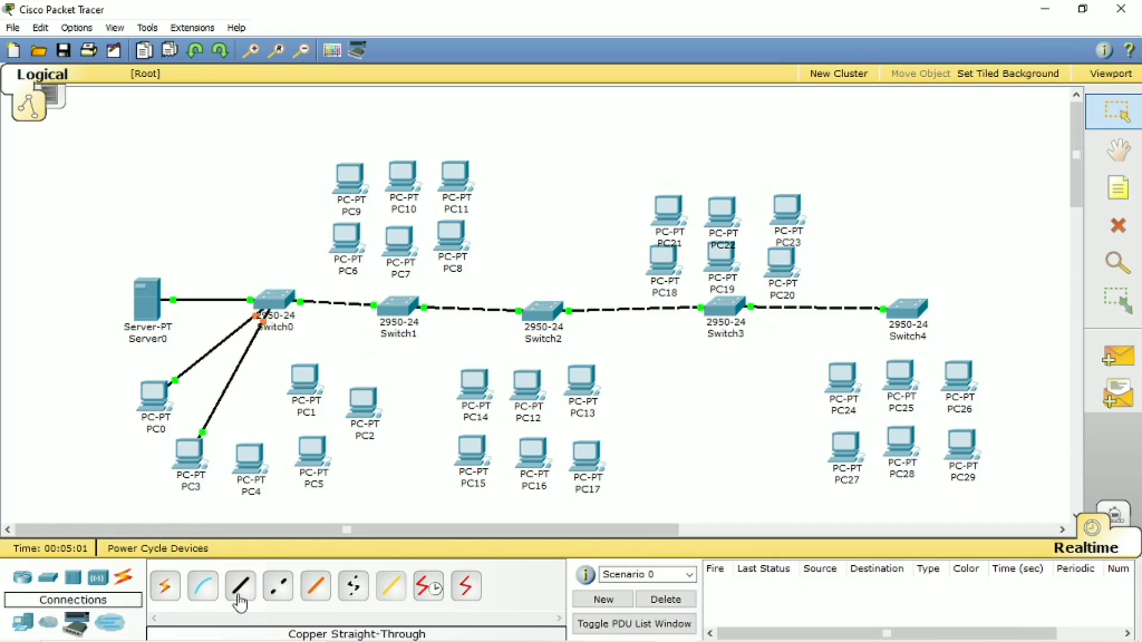
Connect FastEthernet0/5 of Switch0 to PC4's FastEthernet port with a copper straight-through cable
{"action": "left_click", "coordinate": [239, 587]}
{"action": "left_click", "coordinate": [273, 297]}
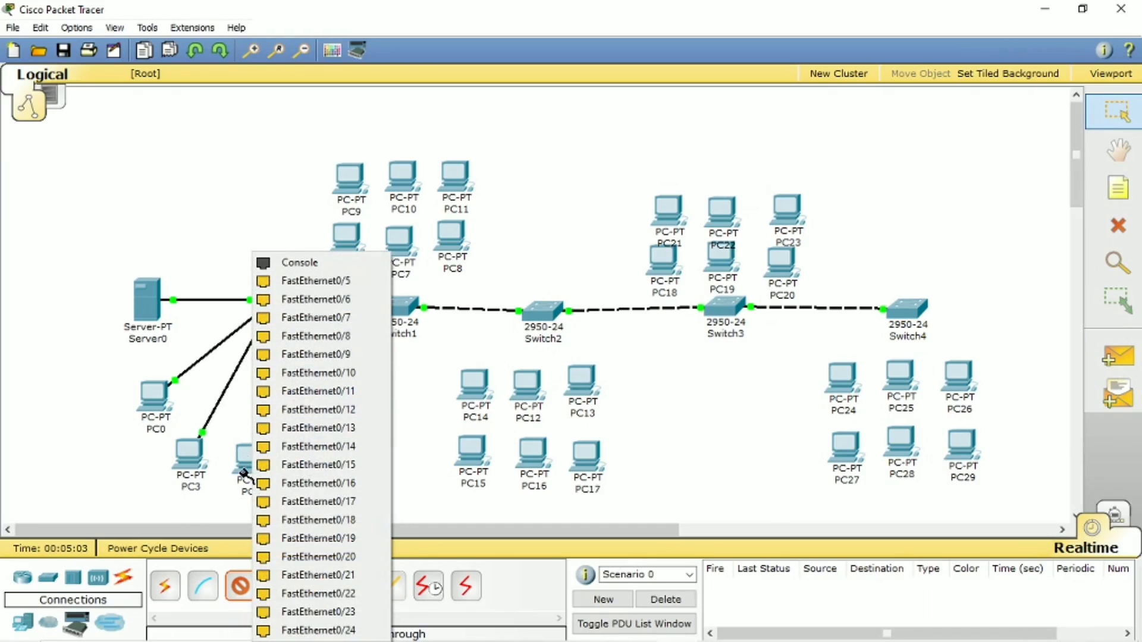
{"action": "left_click", "coordinate": [306, 277]}
{"action": "left_click", "coordinate": [249, 457]}
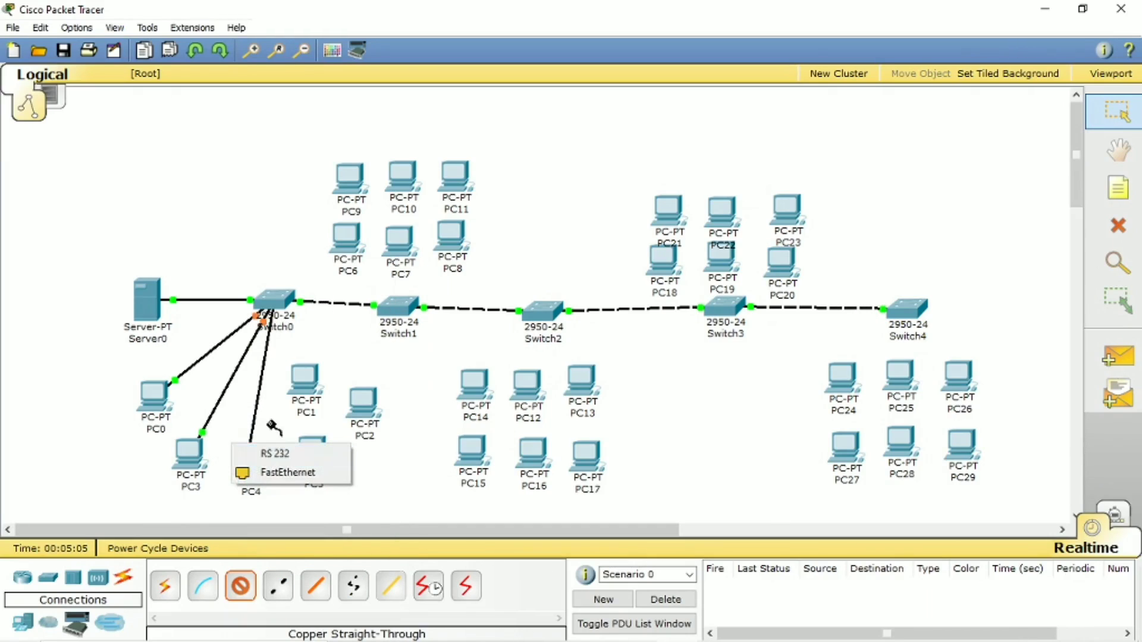
{"action": "left_click", "coordinate": [284, 472]}
Connect FastEthernet0/6 of Switch0 to PC1's FastEthernet port with a copper straight-through cable
{"action": "left_click", "coordinate": [239, 587]}
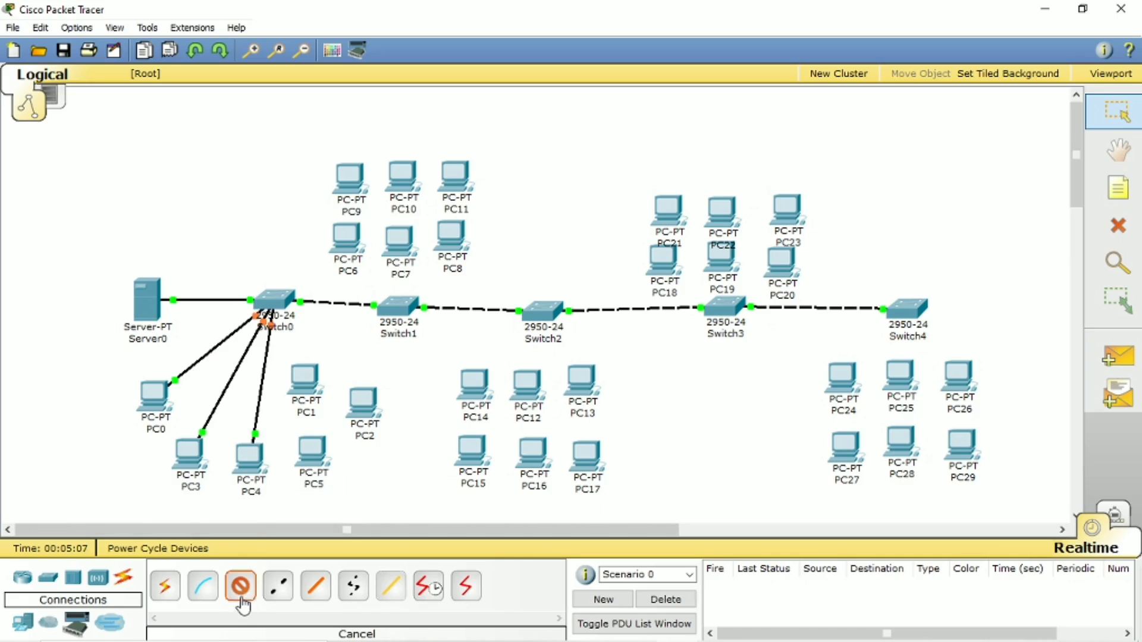
{"action": "left_click", "coordinate": [279, 300]}
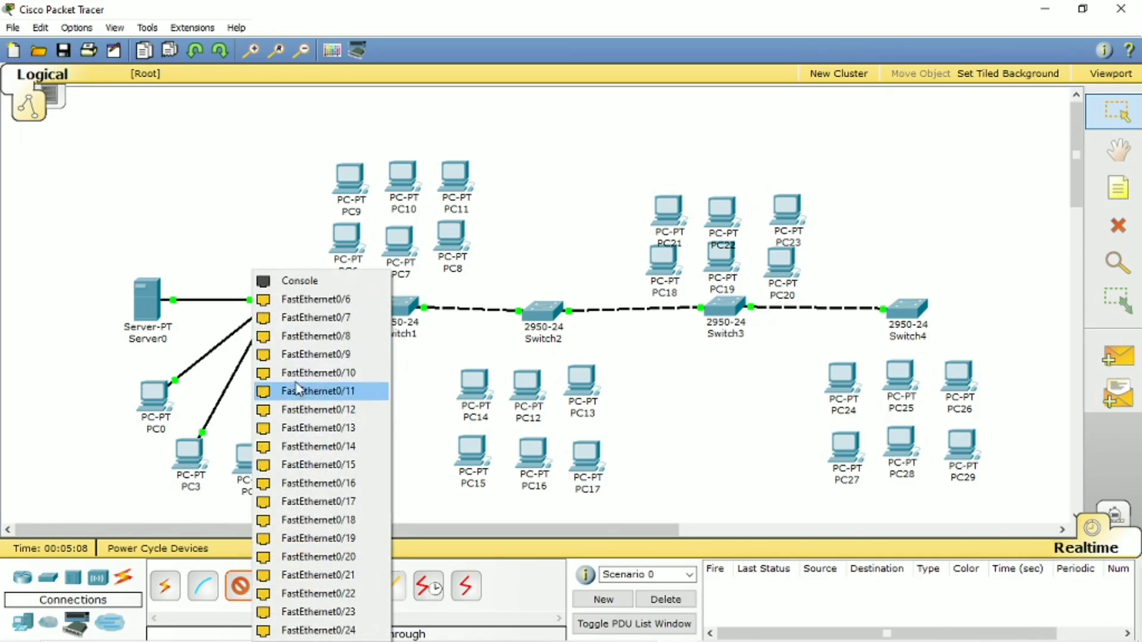
{"action": "left_click", "coordinate": [315, 300]}
{"action": "left_click", "coordinate": [305, 382]}
{"action": "left_click", "coordinate": [341, 397]}
Connect Switch0 to PC2 with a copper straight-through cable, and move PC2 up and PC1 down to fan out the links
{"action": "left_click", "coordinate": [239, 587]}
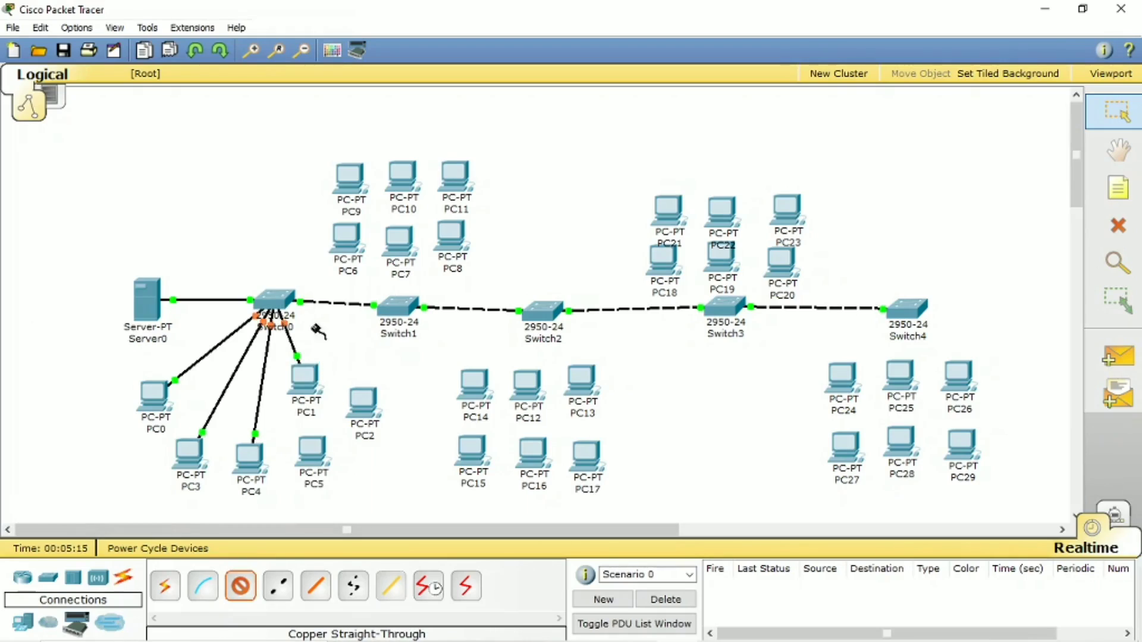
{"action": "left_click", "coordinate": [274, 301]}
{"action": "left_click", "coordinate": [321, 333]}
{"action": "left_click", "coordinate": [360, 395]}
{"action": "left_click", "coordinate": [390, 420]}
{"action": "left_click_drag", "start_coordinate": [390, 421], "coordinate": [402, 379]}
{"action": "left_click_drag", "start_coordinate": [314, 389], "coordinate": [362, 431]}
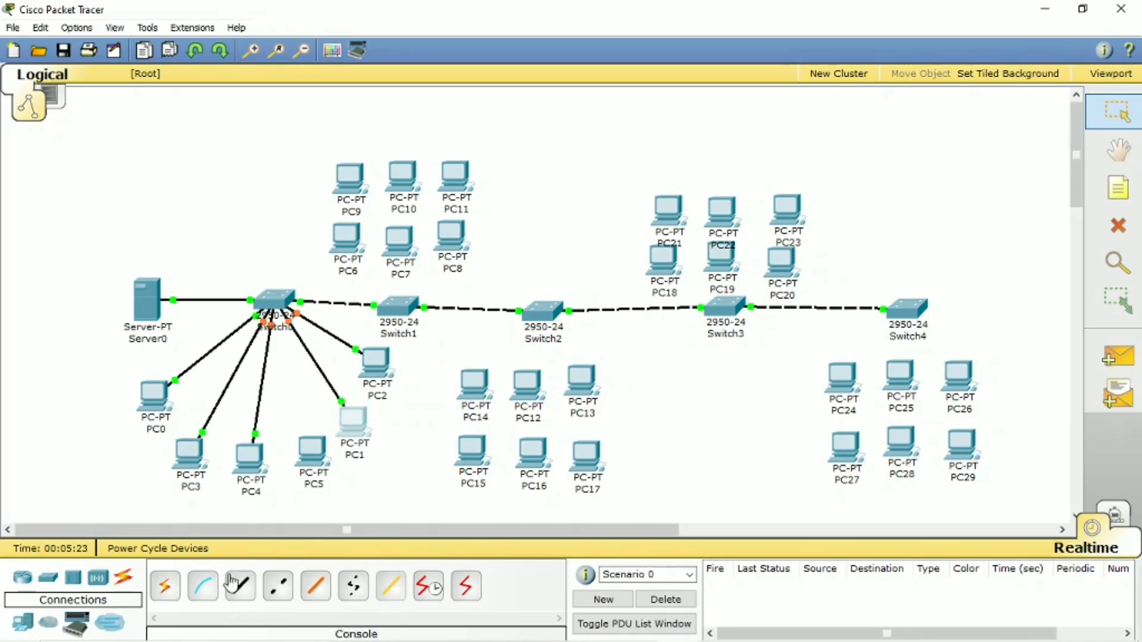
Connect Switch0 to PC5 with a copper straight-through cable
{"action": "left_click", "coordinate": [239, 588]}
{"action": "left_click", "coordinate": [262, 299]}
{"action": "left_click", "coordinate": [315, 428]}
{"action": "left_click", "coordinate": [300, 442]}
{"action": "left_click", "coordinate": [327, 461]}
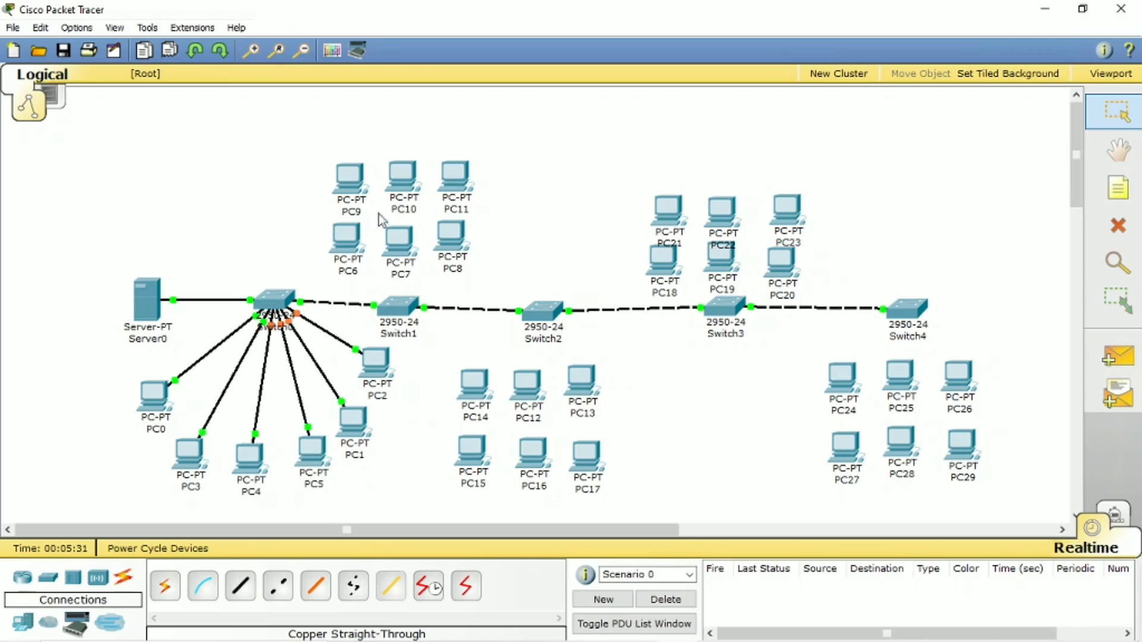
Arrange PC6, PC9, PC10, PC11, PC8 and PC7 in an arc above Switch1
{"action": "left_click_drag", "start_coordinate": [347, 238], "coordinate": [292, 224]}
{"action": "left_click_drag", "start_coordinate": [349, 178], "coordinate": [327, 174]}
{"action": "left_click_drag", "start_coordinate": [402, 176], "coordinate": [390, 150]}
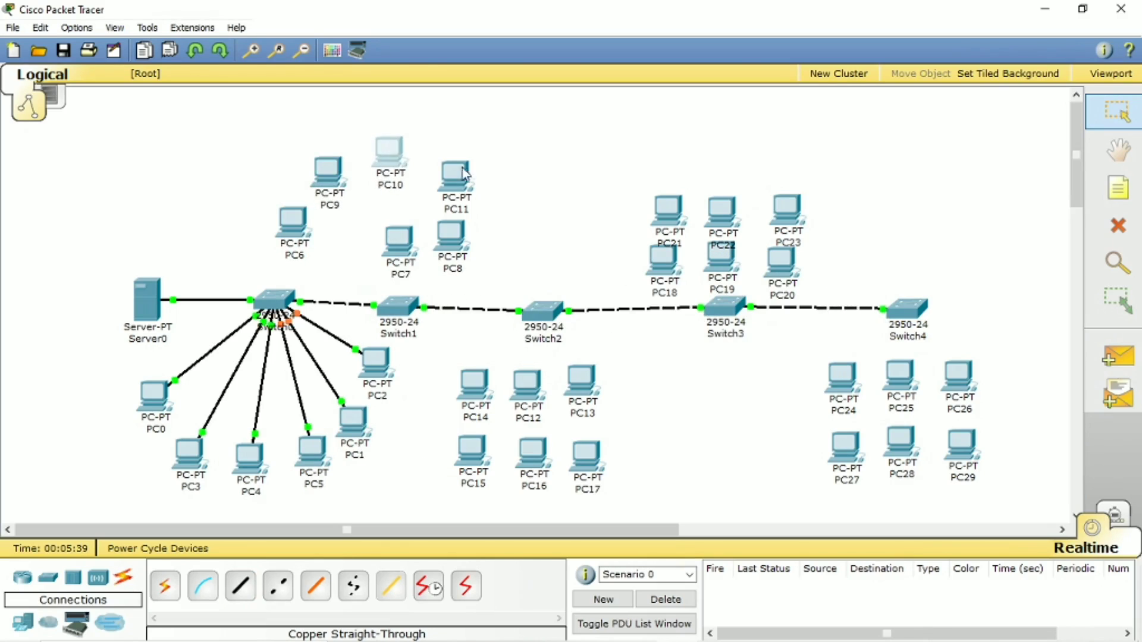
{"action": "left_click_drag", "start_coordinate": [465, 174], "coordinate": [459, 149]}
{"action": "left_click_drag", "start_coordinate": [452, 235], "coordinate": [494, 179]}
{"action": "left_click_drag", "start_coordinate": [400, 241], "coordinate": [519, 233]}
Connect Switch1 to PC6 with a copper straight-through cable
{"action": "left_click", "coordinate": [240, 587]}
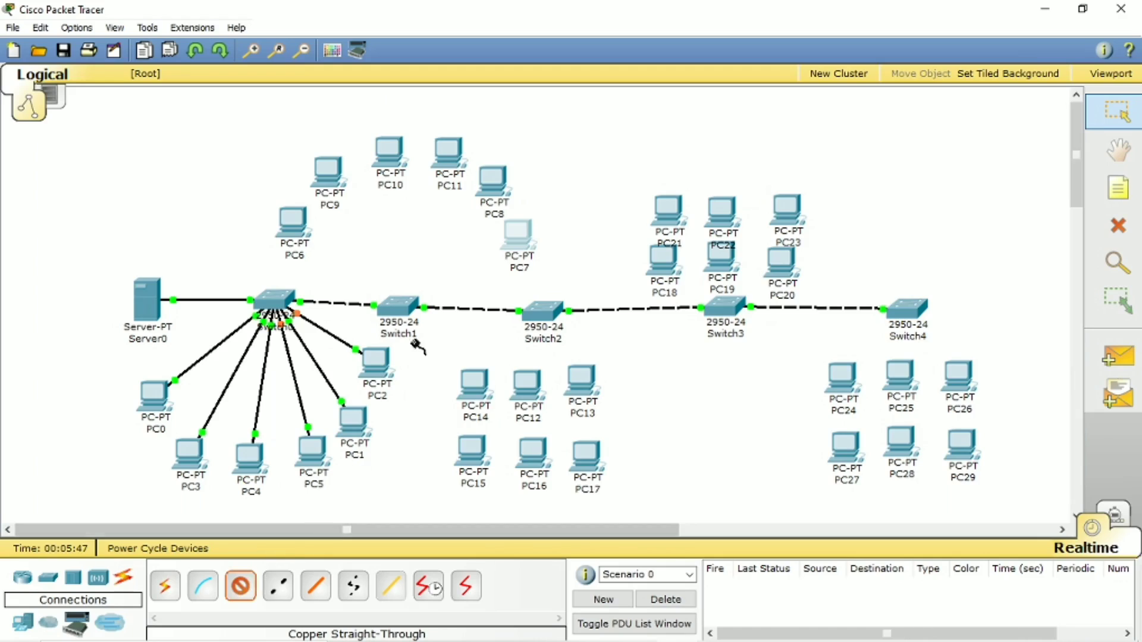
{"action": "left_click", "coordinate": [383, 308]}
{"action": "left_click", "coordinate": [394, 244]}
{"action": "left_click", "coordinate": [293, 223]}
{"action": "left_click", "coordinate": [318, 248]}
Connect Switch1 to PC9 with a copper straight-through cable
{"action": "left_click", "coordinate": [240, 587]}
{"action": "left_click", "coordinate": [383, 307]}
{"action": "left_click", "coordinate": [398, 263]}
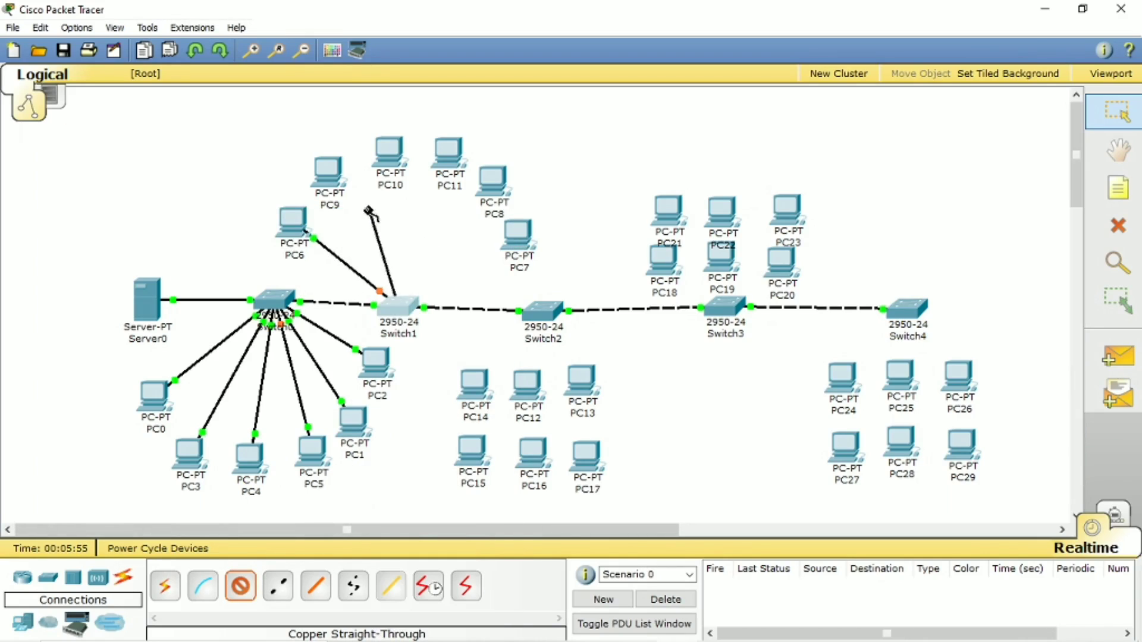
{"action": "left_click", "coordinate": [330, 173]}
{"action": "left_click", "coordinate": [370, 186]}
Connect Switch1 to PC10 with a copper straight-through cable
{"action": "left_click", "coordinate": [243, 585]}
{"action": "left_click", "coordinate": [404, 307]}
{"action": "left_click", "coordinate": [409, 299]}
{"action": "left_click", "coordinate": [390, 158]}
{"action": "left_click", "coordinate": [408, 168]}
Connect Switch1 to PC11 with a copper straight-through cable
{"action": "left_click", "coordinate": [251, 581]}
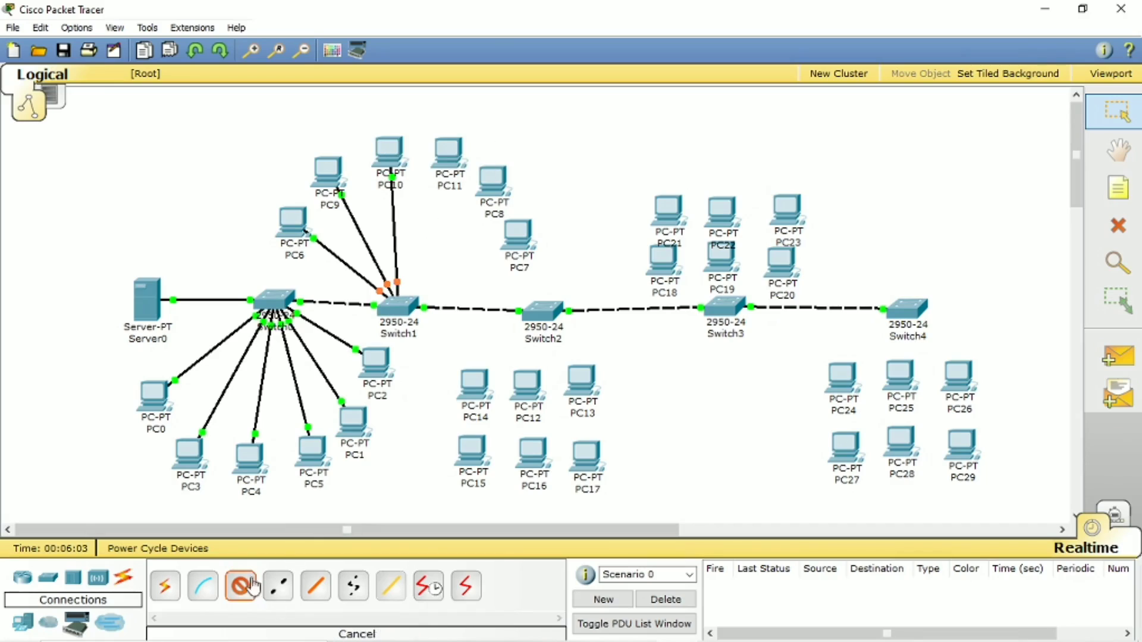
{"action": "left_click", "coordinate": [397, 305]}
{"action": "left_click", "coordinate": [416, 333]}
{"action": "left_click", "coordinate": [448, 152]}
{"action": "left_click", "coordinate": [473, 166]}
Connect Switch1 to PC8 with a copper straight-through cable
{"action": "left_click", "coordinate": [240, 586]}
{"action": "left_click", "coordinate": [397, 305]}
{"action": "left_click", "coordinate": [410, 285]}
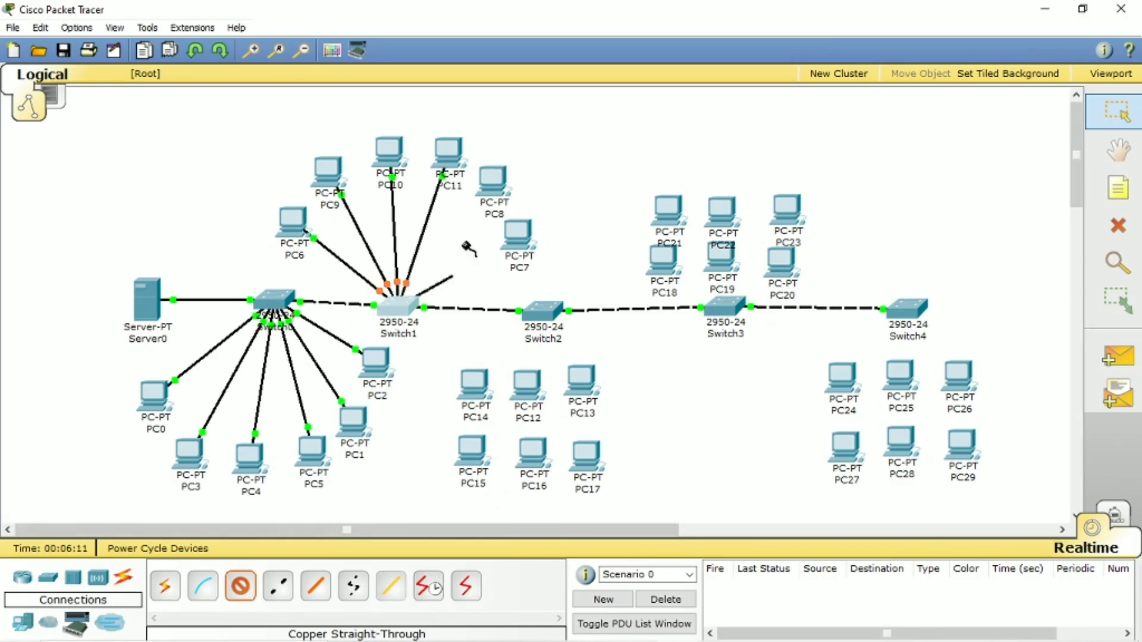
{"action": "left_click", "coordinate": [492, 178]}
{"action": "left_click", "coordinate": [511, 194]}
Connect Switch1 to PC7 with a copper straight-through cable
{"action": "left_click", "coordinate": [240, 586]}
{"action": "left_click", "coordinate": [397, 305]}
{"action": "left_click", "coordinate": [416, 342]}
{"action": "left_click", "coordinate": [517, 235]}
{"action": "left_click", "coordinate": [541, 247]}
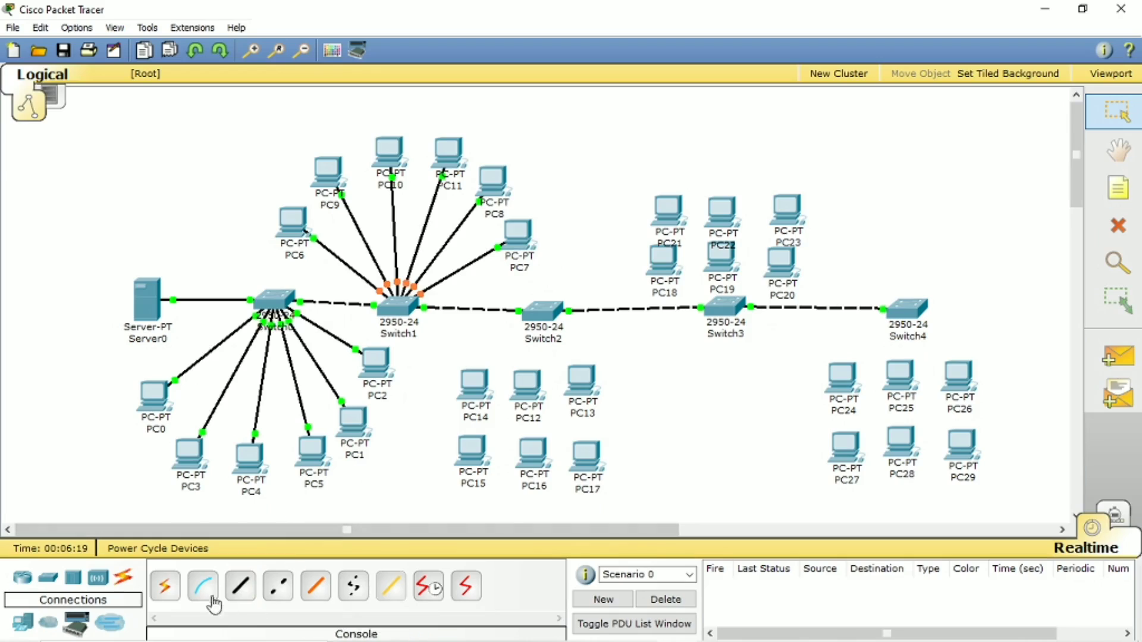
{"action": "left_click", "coordinate": [241, 586]}
{"action": "left_click", "coordinate": [241, 587]}
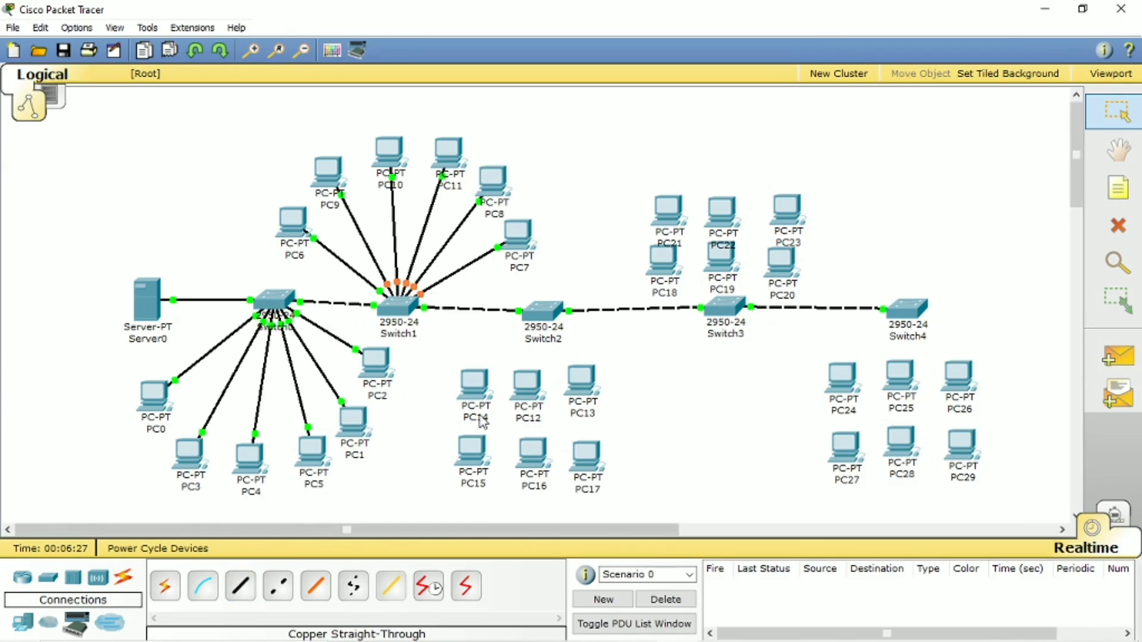
Arrange PC14, PC12, PC15, PC16, PC17 and PC13 in an arc below Switch2
{"action": "left_click_drag", "start_coordinate": [476, 386], "coordinate": [458, 390]}
{"action": "left_click_drag", "start_coordinate": [581, 381], "coordinate": [654, 384]}
{"action": "left_click_drag", "start_coordinate": [586, 455], "coordinate": [635, 440]}
{"action": "left_click_drag", "start_coordinate": [532, 452], "coordinate": [573, 446]}
{"action": "left_click_drag", "start_coordinate": [471, 449], "coordinate": [588, 465]}
{"action": "left_click_drag", "start_coordinate": [514, 449], "coordinate": [524, 469]}
{"action": "left_click_drag", "start_coordinate": [527, 387], "coordinate": [469, 447]}
{"action": "left_click_drag", "start_coordinate": [456, 388], "coordinate": [455, 372]}
{"action": "left_click_drag", "start_coordinate": [468, 447], "coordinate": [465, 431]}
{"action": "left_click_drag", "start_coordinate": [523, 469], "coordinate": [534, 464]}
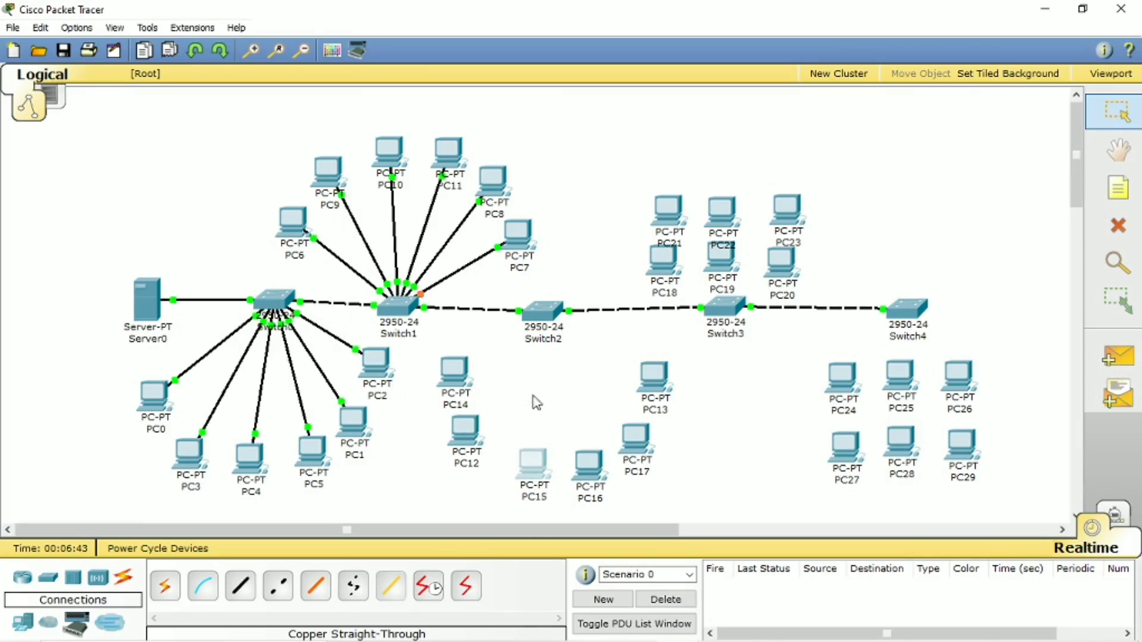
Connect Switch2 to PC14 with a copper straight-through cable
{"action": "left_click", "coordinate": [241, 586]}
{"action": "left_click", "coordinate": [540, 309]}
{"action": "left_click", "coordinate": [570, 334]}
{"action": "left_click", "coordinate": [455, 372]}
{"action": "left_click", "coordinate": [482, 384]}
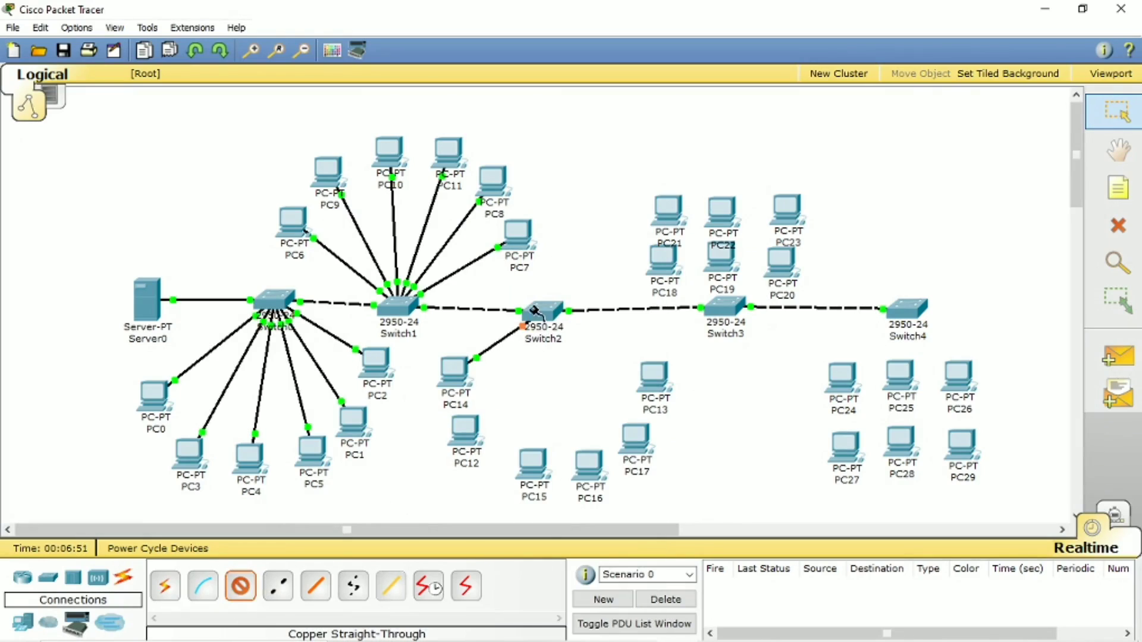
Connect Switch2 to PC12 with a copper straight-through cable
{"action": "left_click", "coordinate": [538, 309]}
{"action": "left_click", "coordinate": [571, 333]}
{"action": "left_click", "coordinate": [464, 429]}
{"action": "left_click", "coordinate": [490, 442]}
Connect Switch2 to PC15 with a copper straight-through cable
{"action": "left_click", "coordinate": [539, 309]}
{"action": "left_click", "coordinate": [571, 334]}
{"action": "left_click", "coordinate": [526, 467]}
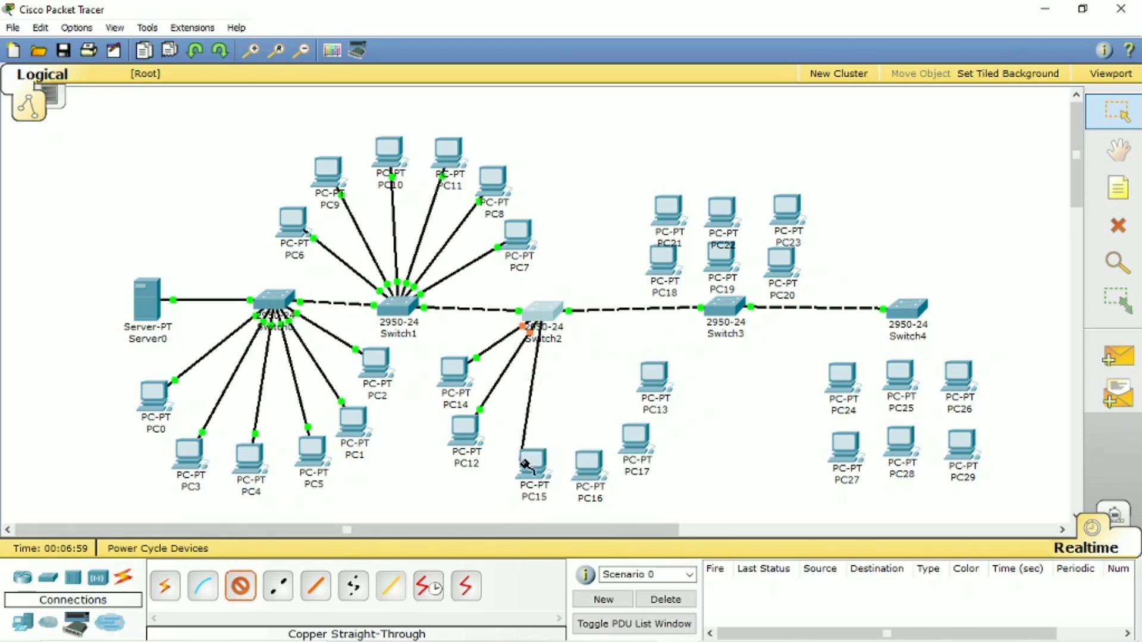
{"action": "left_click", "coordinate": [550, 477]}
Connect Switch2 to PC16 with a copper straight-through cable
{"action": "left_click", "coordinate": [243, 586]}
{"action": "left_click", "coordinate": [554, 310]}
{"action": "left_click", "coordinate": [606, 333]}
{"action": "left_click", "coordinate": [589, 464]}
{"action": "left_click", "coordinate": [615, 480]}
Connect Switch2 to PC17 with a copper straight-through cable
{"action": "left_click", "coordinate": [241, 587]}
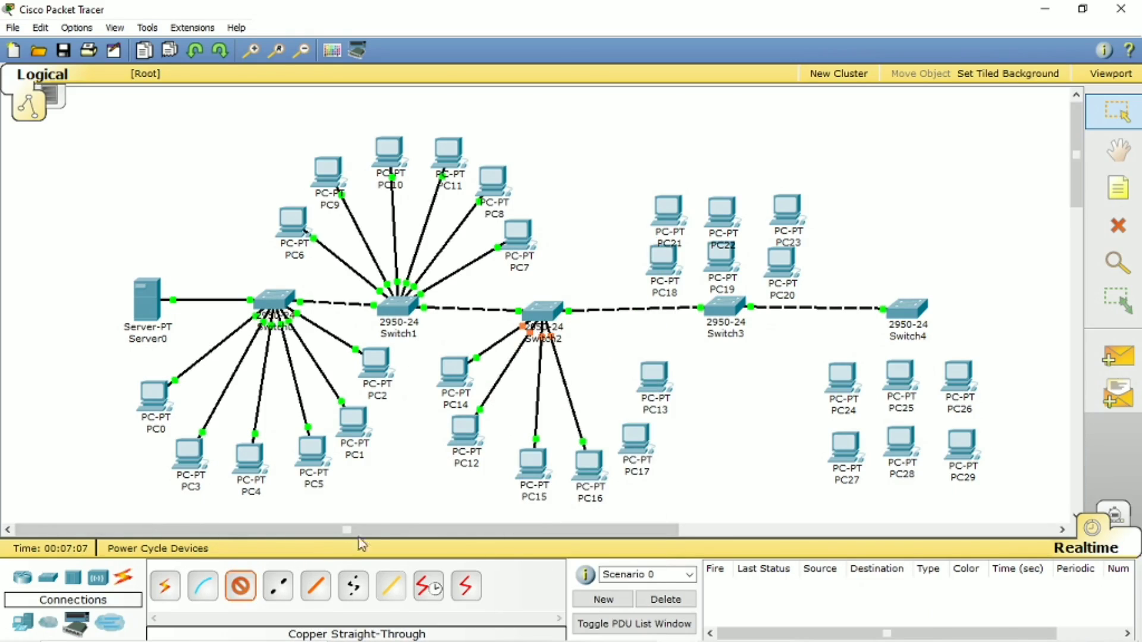
{"action": "left_click", "coordinate": [535, 310]}
{"action": "left_click", "coordinate": [597, 354]}
{"action": "left_click", "coordinate": [627, 432]}
{"action": "left_click", "coordinate": [658, 451]}
Connect Switch2 to PC13 with a copper straight-through cable
{"action": "left_click", "coordinate": [240, 586]}
{"action": "left_click", "coordinate": [538, 310]}
{"action": "left_click", "coordinate": [586, 351]}
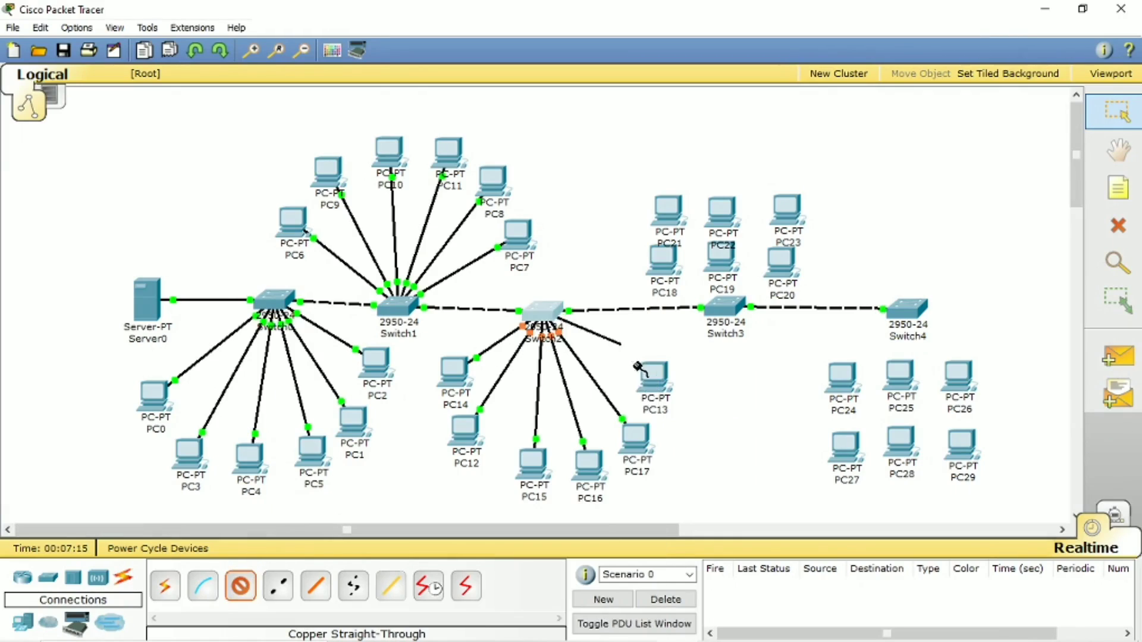
{"action": "left_click", "coordinate": [648, 377]}
{"action": "left_click", "coordinate": [677, 393]}
{"action": "left_click", "coordinate": [241, 586]}
{"action": "left_click", "coordinate": [242, 585]}
Arrange the six PCs above Switch3 in an arc, in the order PC18, PC21, PC22, PC23, PC19, PC20
{"action": "left_click_drag", "start_coordinate": [663, 262], "coordinate": [620, 259]}
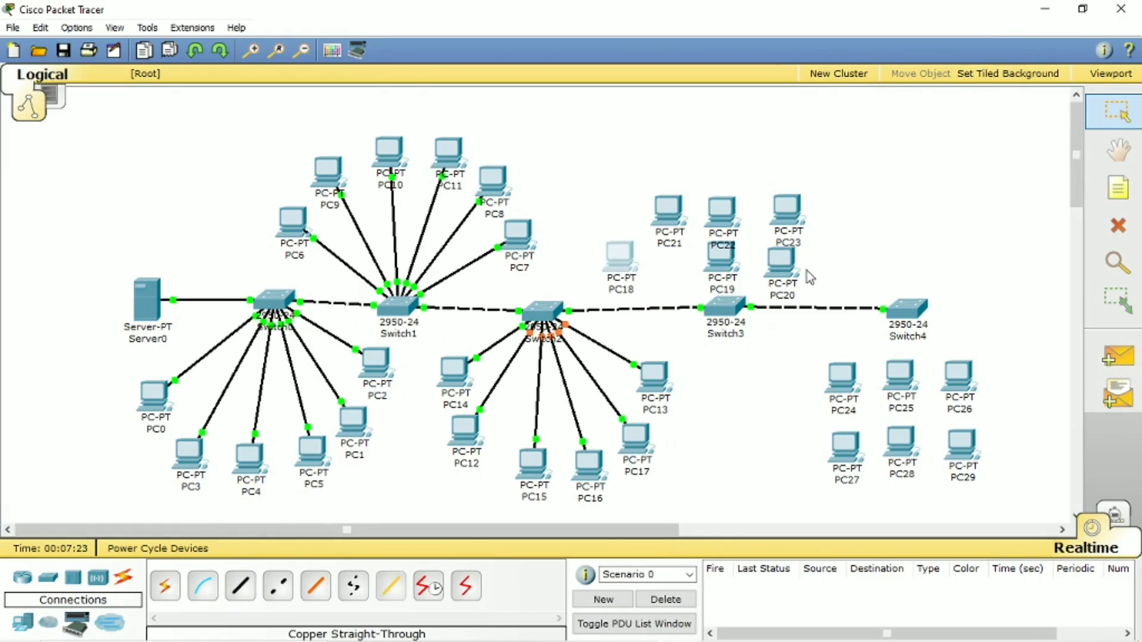
{"action": "left_click_drag", "start_coordinate": [782, 265], "coordinate": [840, 254]}
{"action": "left_click_drag", "start_coordinate": [668, 211], "coordinate": [649, 208]}
{"action": "left_click_drag", "start_coordinate": [721, 259], "coordinate": [832, 200]}
{"action": "left_click_drag", "start_coordinate": [721, 211], "coordinate": [713, 170]}
{"action": "left_click_drag", "start_coordinate": [786, 208], "coordinate": [780, 168]}
{"action": "left_click_drag", "start_coordinate": [852, 263], "coordinate": [834, 264]}
{"action": "left_click_drag", "start_coordinate": [717, 177], "coordinate": [706, 170]}
{"action": "left_click_drag", "start_coordinate": [780, 170], "coordinate": [755, 165]}
{"action": "left_click_drag", "start_coordinate": [828, 198], "coordinate": [785, 211]}
{"action": "left_click_drag", "start_coordinate": [821, 256], "coordinate": [831, 257]}
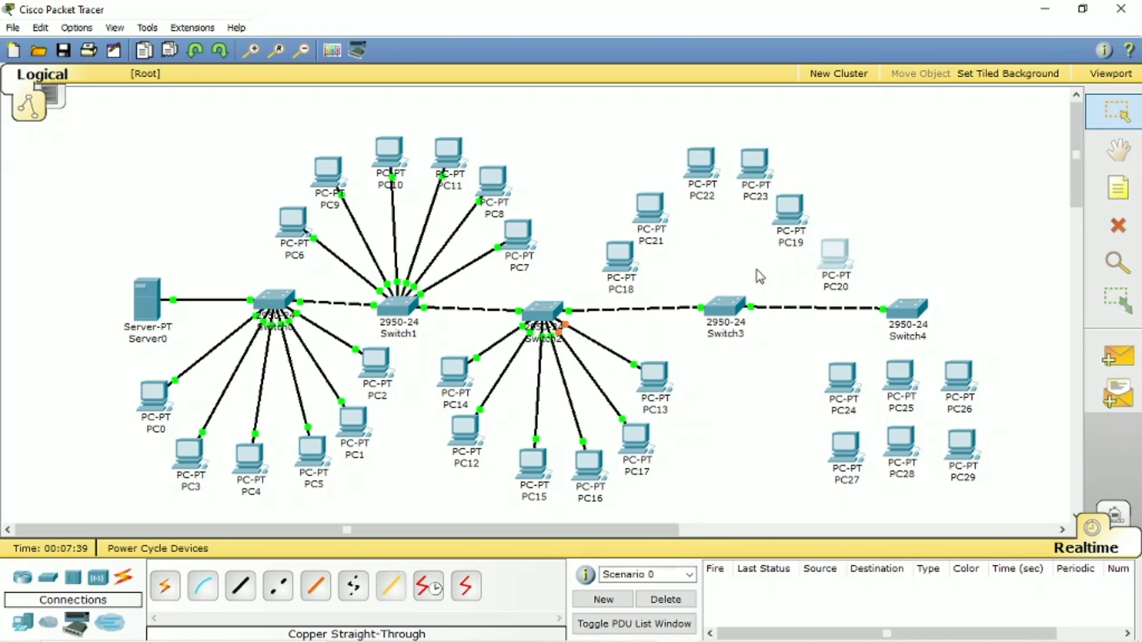
Connect PC18 to Switch3 with a copper straight-through cable
{"action": "left_click", "coordinate": [240, 586]}
{"action": "left_click", "coordinate": [619, 258]}
{"action": "left_click", "coordinate": [639, 272]}
{"action": "left_click", "coordinate": [723, 305]}
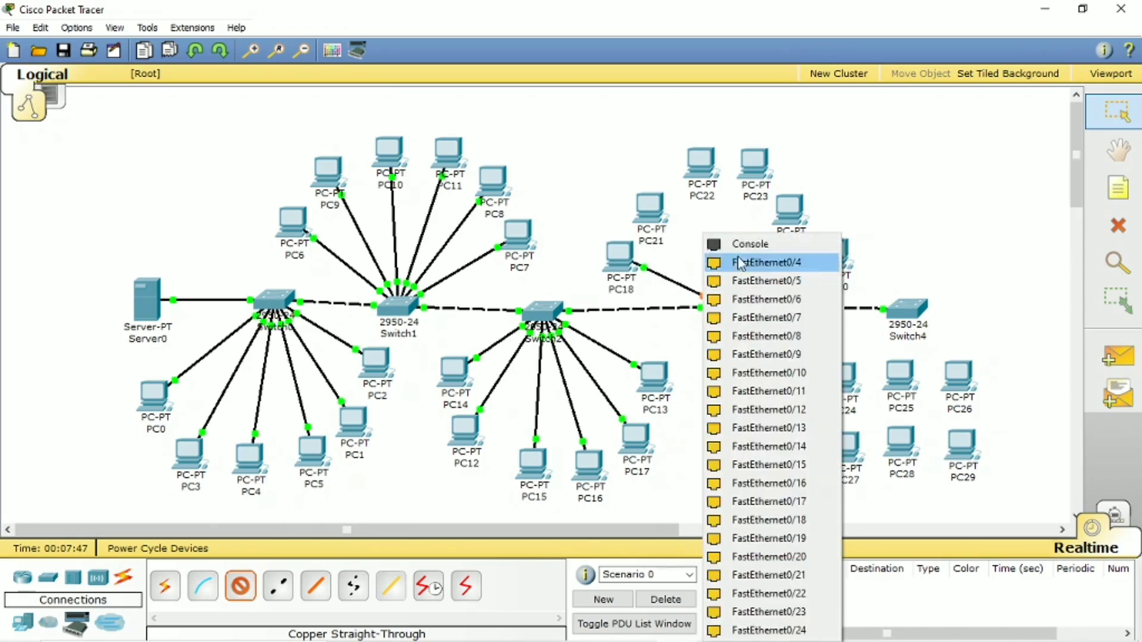
Connect Switch3's FastEthernet0/4 port to PC21 with a copper straight-through cable
{"action": "left_click", "coordinate": [739, 262]}
{"action": "left_click", "coordinate": [649, 207]}
{"action": "left_click", "coordinate": [660, 221]}
Connect Switch3 to PC22 with a copper straight-through cable
{"action": "left_click", "coordinate": [239, 586]}
{"action": "left_click", "coordinate": [737, 309]}
{"action": "left_click", "coordinate": [774, 280]}
{"action": "left_click", "coordinate": [703, 164]}
{"action": "left_click", "coordinate": [712, 175]}
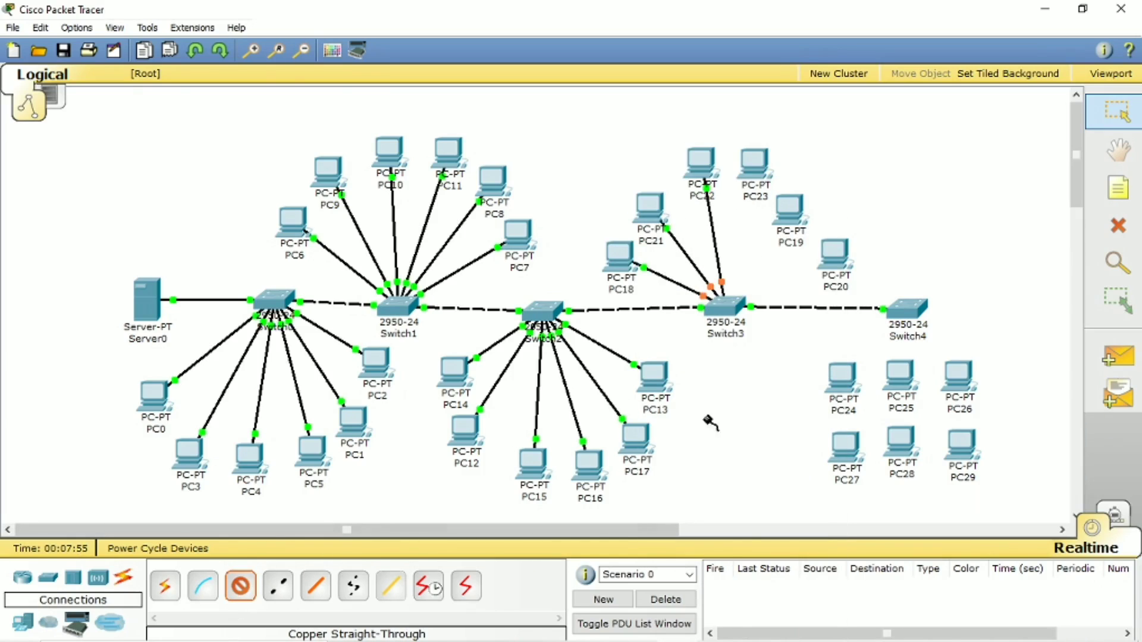
{"action": "left_click", "coordinate": [723, 304]}
{"action": "key", "text": "Escape"}
{"action": "key", "text": "Delete"}
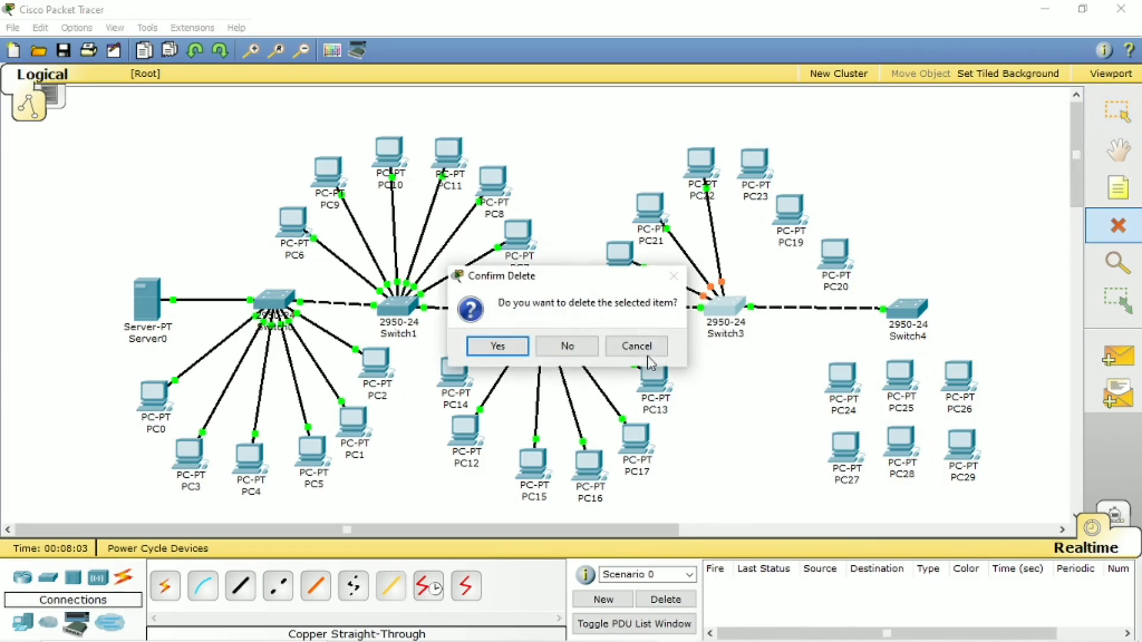
{"action": "left_click", "coordinate": [637, 351]}
Connect Switch3 to PC23 with a copper straight-through cable
{"action": "left_click", "coordinate": [241, 587]}
{"action": "left_click", "coordinate": [722, 306]}
{"action": "left_click", "coordinate": [749, 333]}
{"action": "left_click", "coordinate": [753, 164]}
{"action": "left_click", "coordinate": [773, 178]}
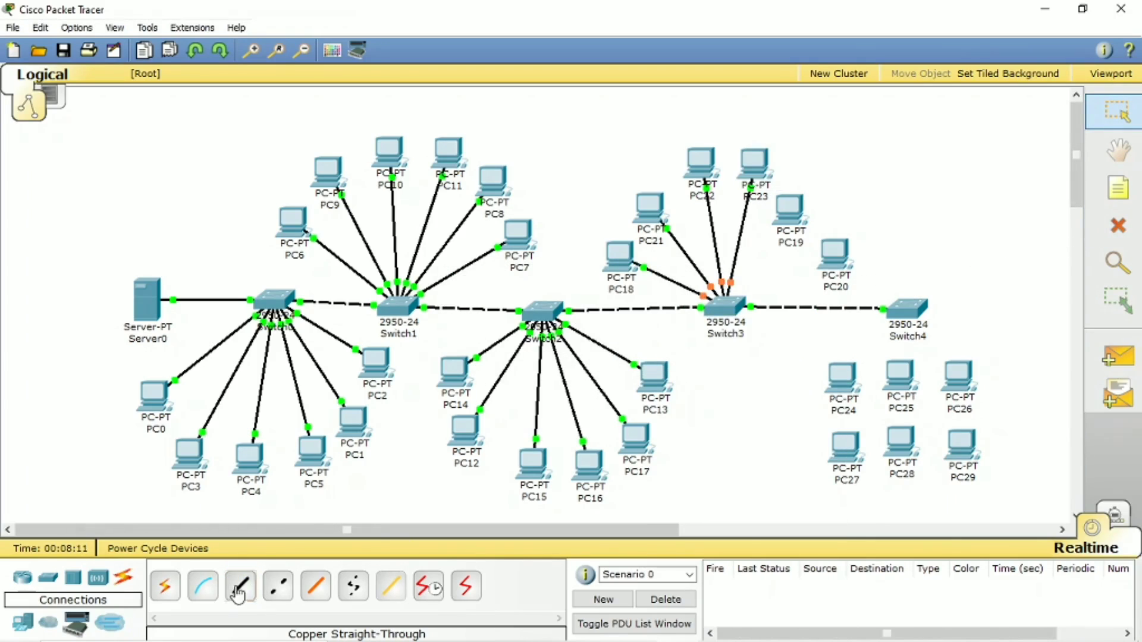
Connect Switch3 to PC19 with a copper straight-through cable
{"action": "left_click", "coordinate": [722, 306]}
{"action": "left_click", "coordinate": [743, 324]}
{"action": "left_click", "coordinate": [789, 208]}
Connect Switch3 to PC20 with a copper straight-through cable
{"action": "left_click", "coordinate": [239, 585]}
{"action": "left_click", "coordinate": [723, 307]}
{"action": "left_click", "coordinate": [743, 324]}
{"action": "left_click", "coordinate": [834, 253]}
{"action": "left_click", "coordinate": [844, 267]}
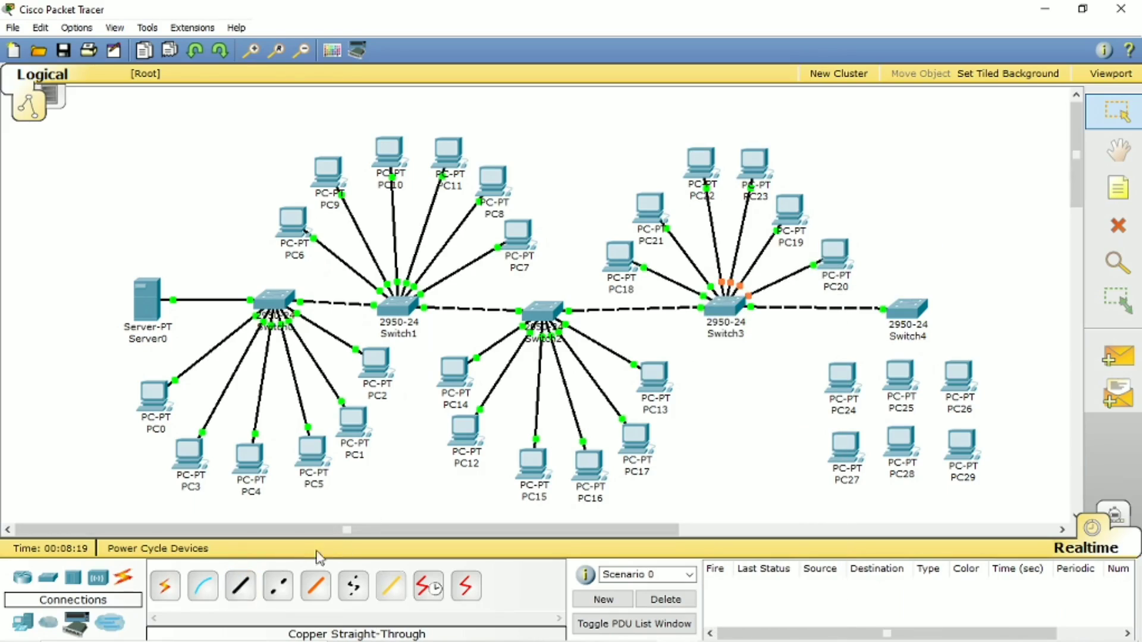
Arrange the six PCs below Switch4 in an arc, in the order PC24, PC27, PC28, PC25, PC29, PC26
{"action": "left_click_drag", "start_coordinate": [842, 381], "coordinate": [785, 386]}
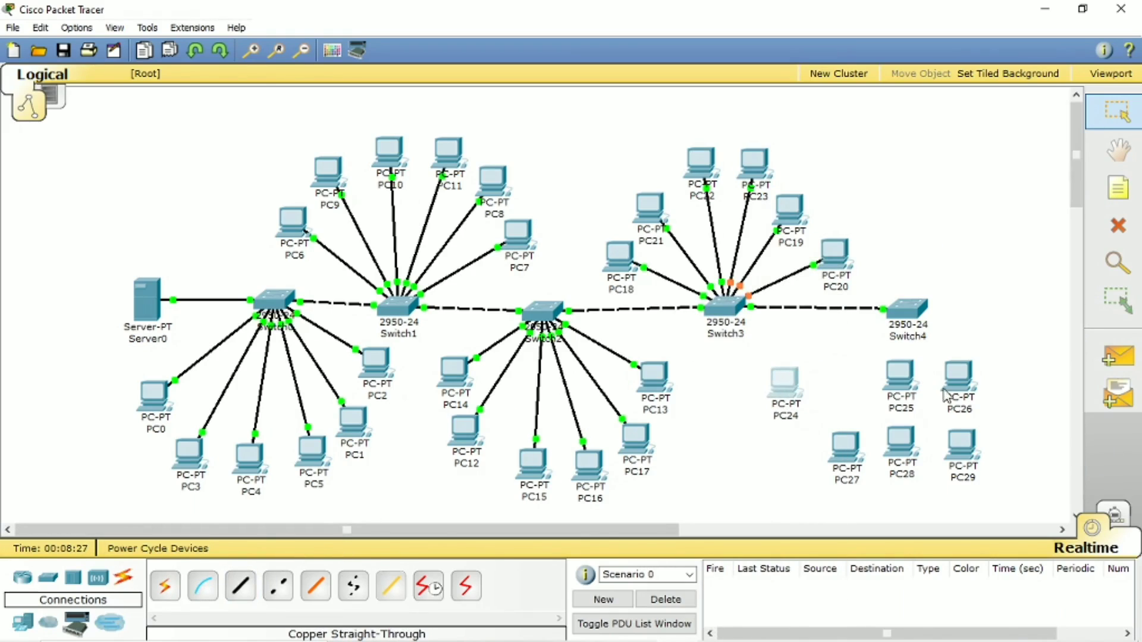
{"action": "left_click_drag", "start_coordinate": [945, 393], "coordinate": [1002, 385]}
{"action": "left_click_drag", "start_coordinate": [961, 446], "coordinate": [1005, 446]}
{"action": "left_click_drag", "start_coordinate": [899, 380], "coordinate": [944, 449]}
{"action": "left_click_drag", "start_coordinate": [844, 448], "coordinate": [832, 419]}
{"action": "left_click_drag", "start_coordinate": [1004, 446], "coordinate": [985, 422]}
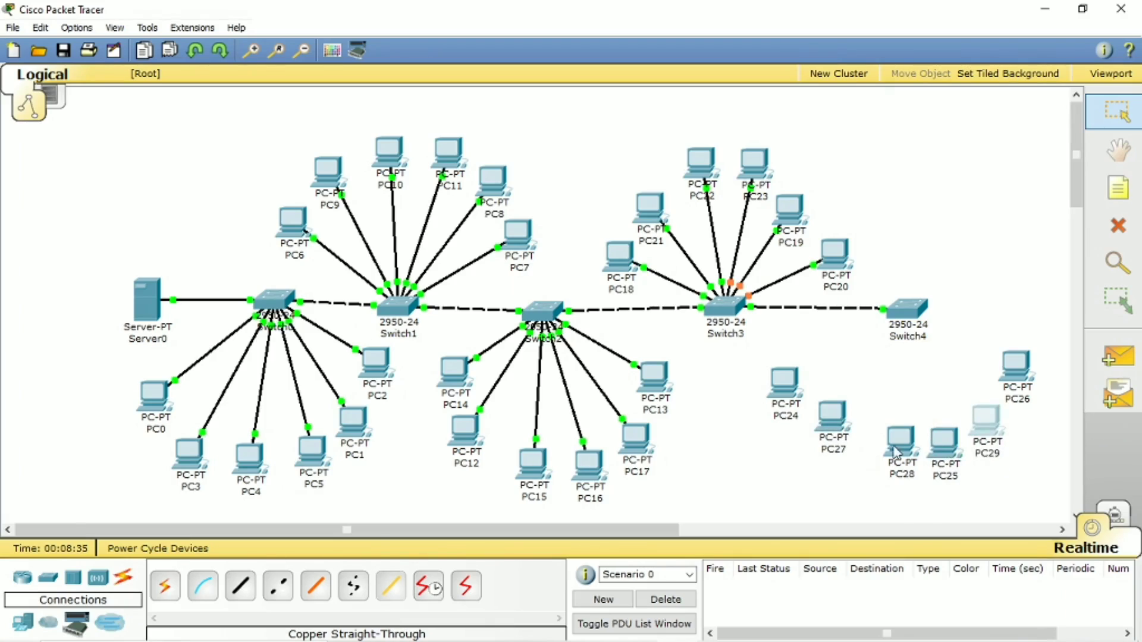
{"action": "left_click_drag", "start_coordinate": [895, 452], "coordinate": [880, 464]}
{"action": "left_click_drag", "start_coordinate": [943, 443], "coordinate": [942, 455]}
Connect Switch4 to PC24 with a copper straight-through cable
{"action": "left_click", "coordinate": [240, 585]}
{"action": "left_click", "coordinate": [907, 308]}
{"action": "left_click", "coordinate": [927, 226]}
{"action": "left_click", "coordinate": [785, 384]}
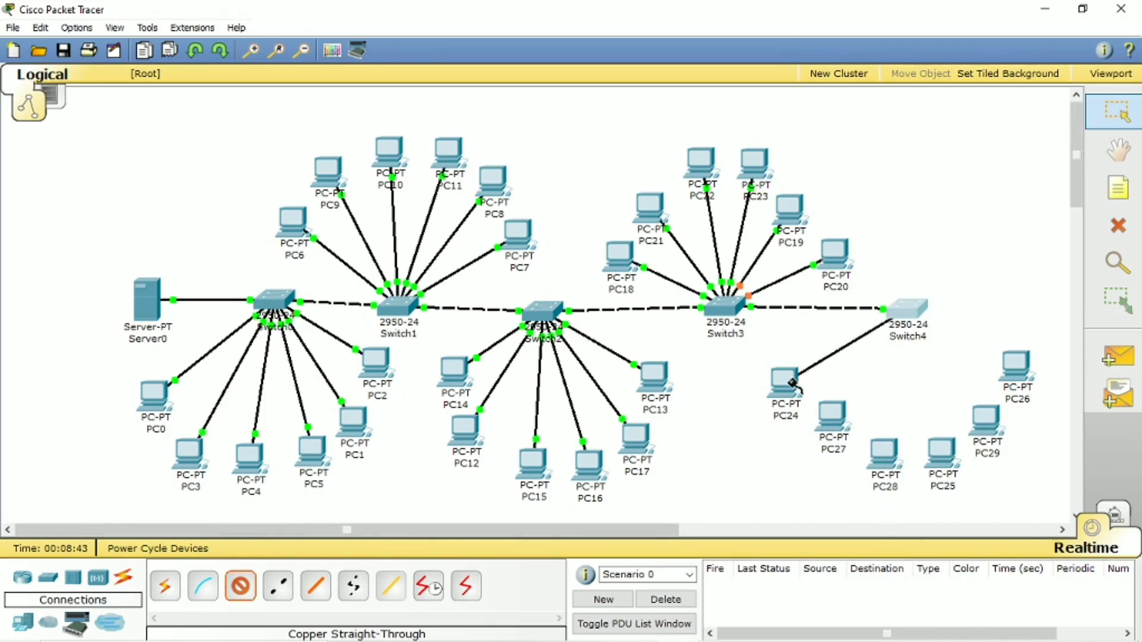
Connect Switch4 to PC27 with a copper straight-through cable
{"action": "left_click", "coordinate": [240, 586]}
{"action": "left_click", "coordinate": [907, 308]}
{"action": "left_click", "coordinate": [951, 241]}
{"action": "left_click", "coordinate": [832, 416]}
{"action": "left_click", "coordinate": [909, 427]}
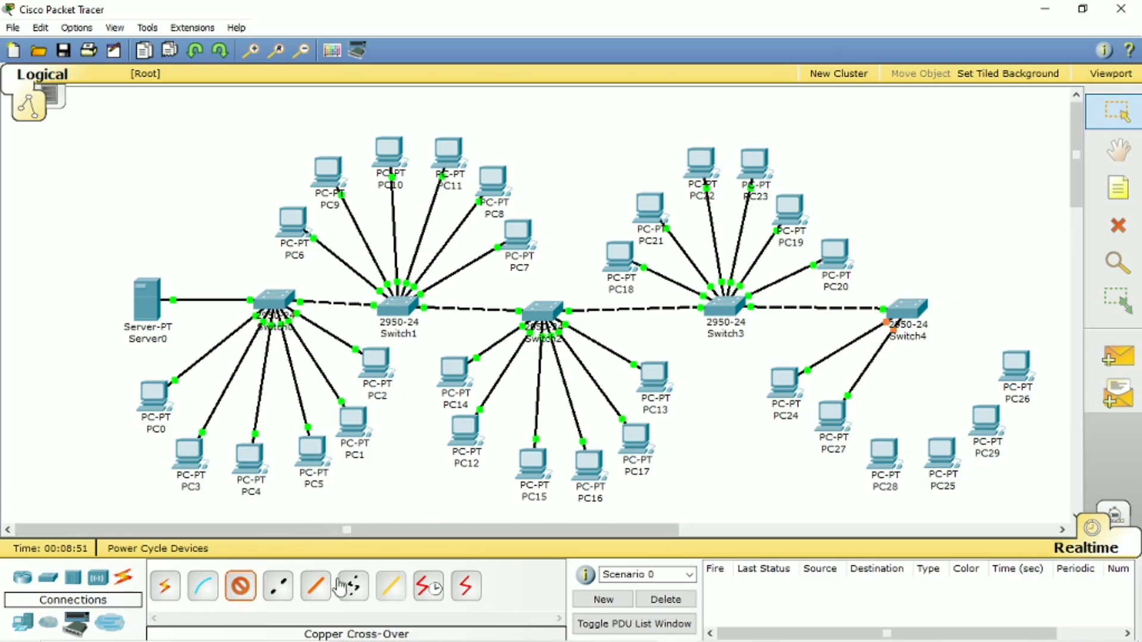
Connect Switch4 to PC28 with a copper straight-through cable
{"action": "left_click", "coordinate": [907, 308]}
{"action": "left_click", "coordinate": [968, 255]}
{"action": "left_click", "coordinate": [883, 455]}
{"action": "left_click", "coordinate": [952, 395]}
Connect Switch4 to PC25 with a copper straight-through cable
{"action": "left_click", "coordinate": [907, 308]}
{"action": "left_click", "coordinate": [951, 271]}
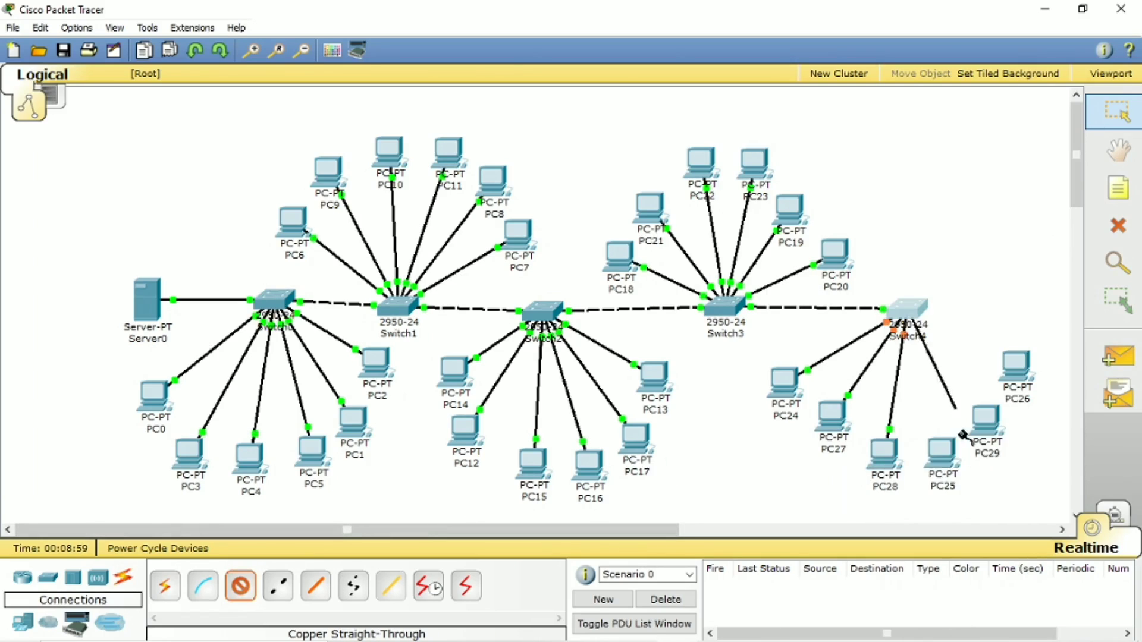
{"action": "left_click", "coordinate": [951, 440]}
{"action": "left_click", "coordinate": [981, 463]}
Connect Switch4 to PC29 with a copper straight-through cable
{"action": "left_click", "coordinate": [239, 586]}
{"action": "left_click", "coordinate": [906, 308]}
{"action": "left_click", "coordinate": [951, 270]}
{"action": "left_click", "coordinate": [999, 406]}
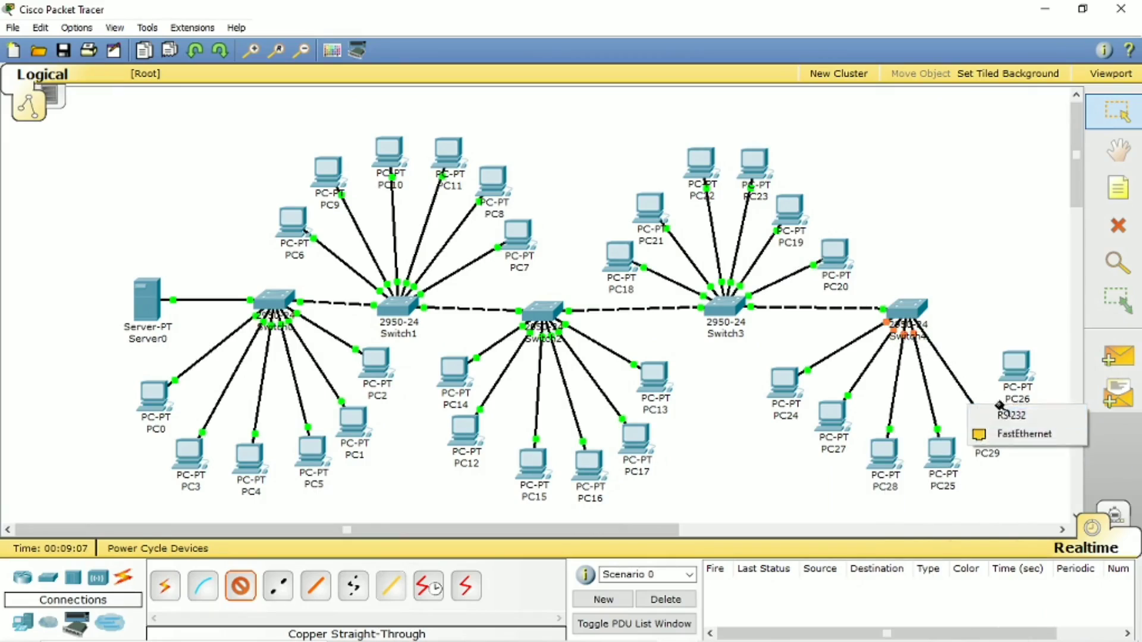
{"action": "left_click", "coordinate": [1012, 434]}
Connect Switch4 to PC26 with a copper straight-through cable
{"action": "left_click", "coordinate": [240, 585]}
{"action": "left_click", "coordinate": [907, 308]}
{"action": "left_click", "coordinate": [951, 319]}
{"action": "left_click", "coordinate": [1006, 357]}
{"action": "left_click", "coordinate": [1040, 382]}
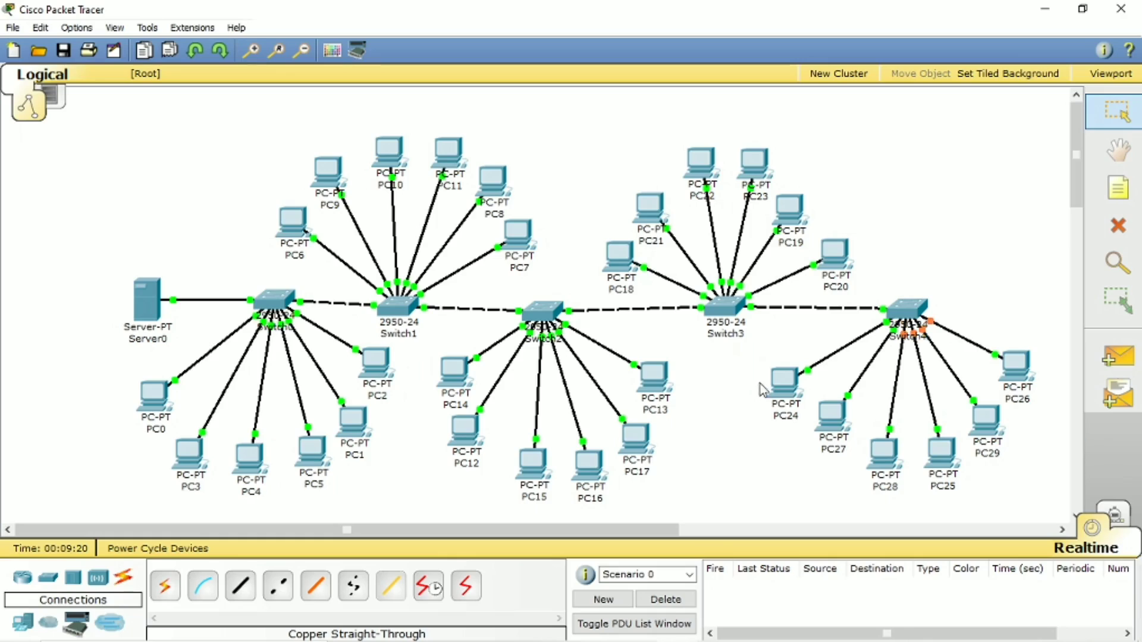
Try to send a simple PDU from PC0 to PC20, and return to the selection tool
{"action": "left_click", "coordinate": [1128, 364]}
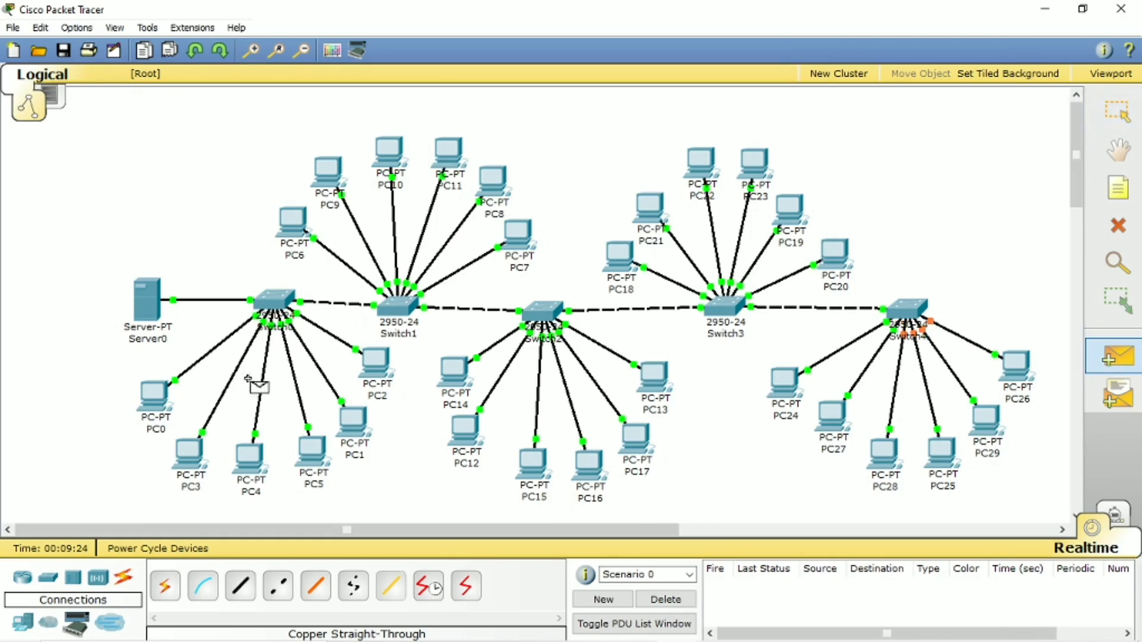
{"action": "left_click", "coordinate": [153, 396]}
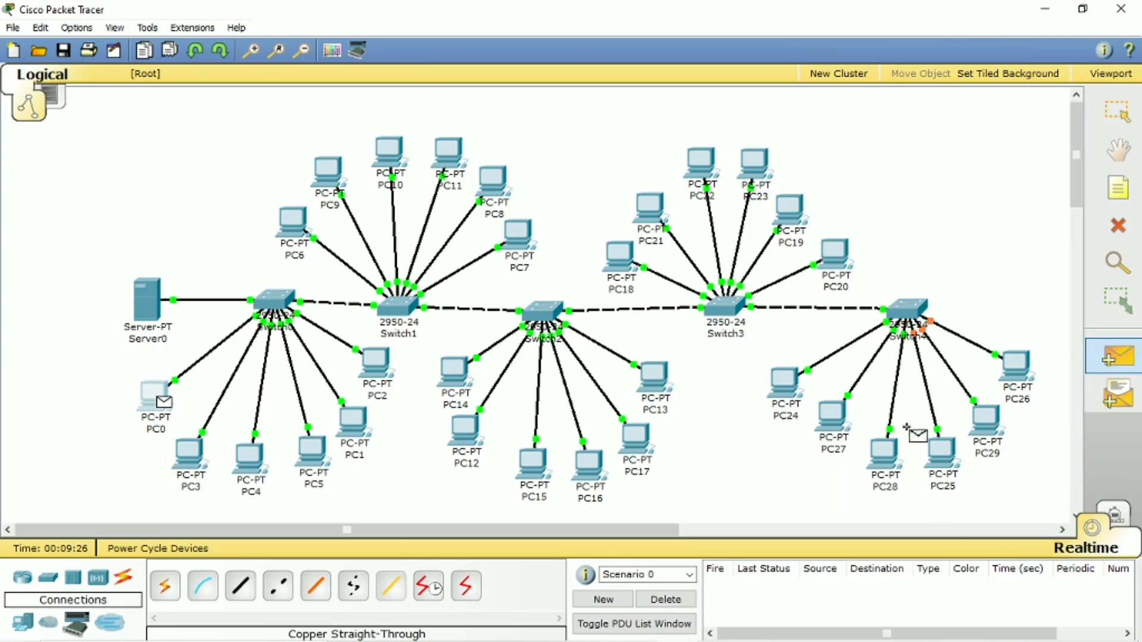
{"action": "left_click", "coordinate": [834, 256]}
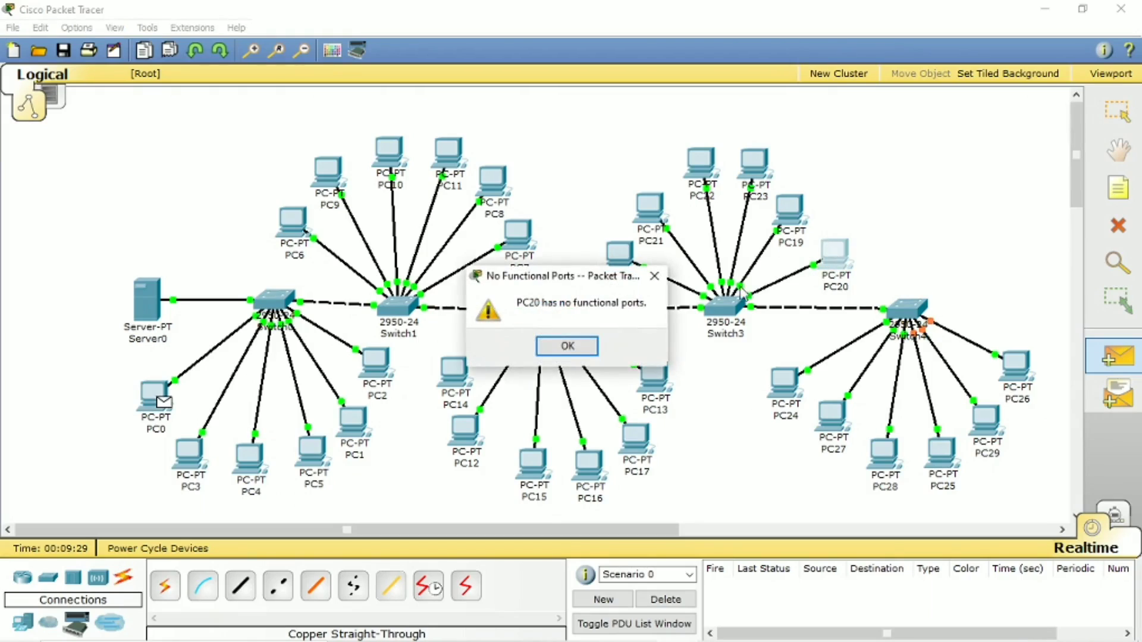
{"action": "left_click", "coordinate": [559, 350]}
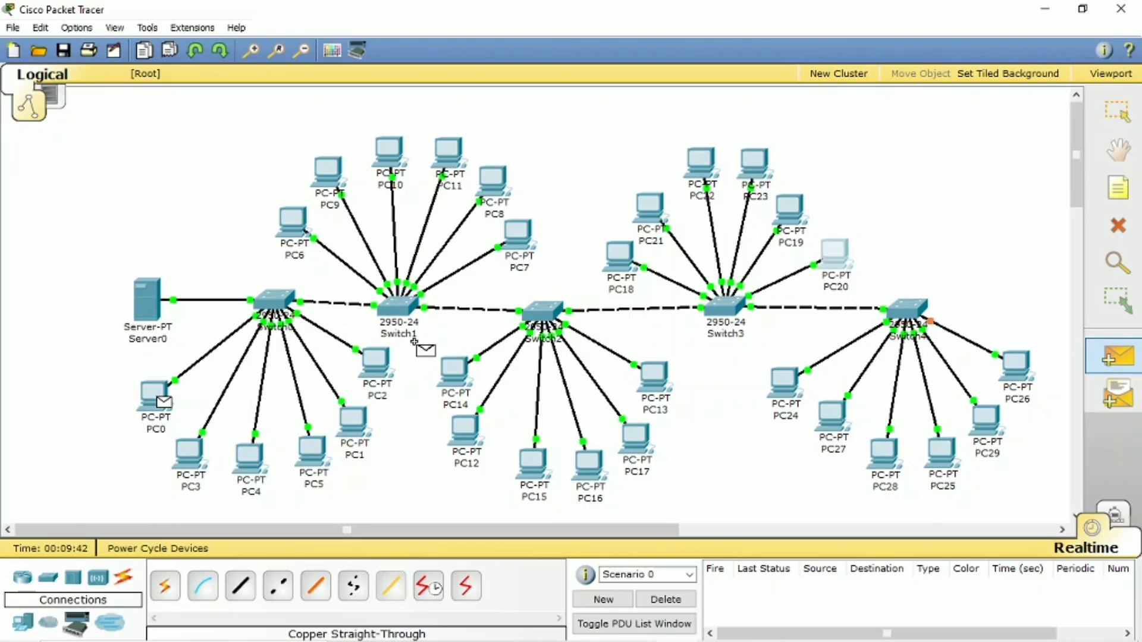
{"action": "left_click", "coordinate": [1136, 222]}
{"action": "left_click", "coordinate": [559, 346]}
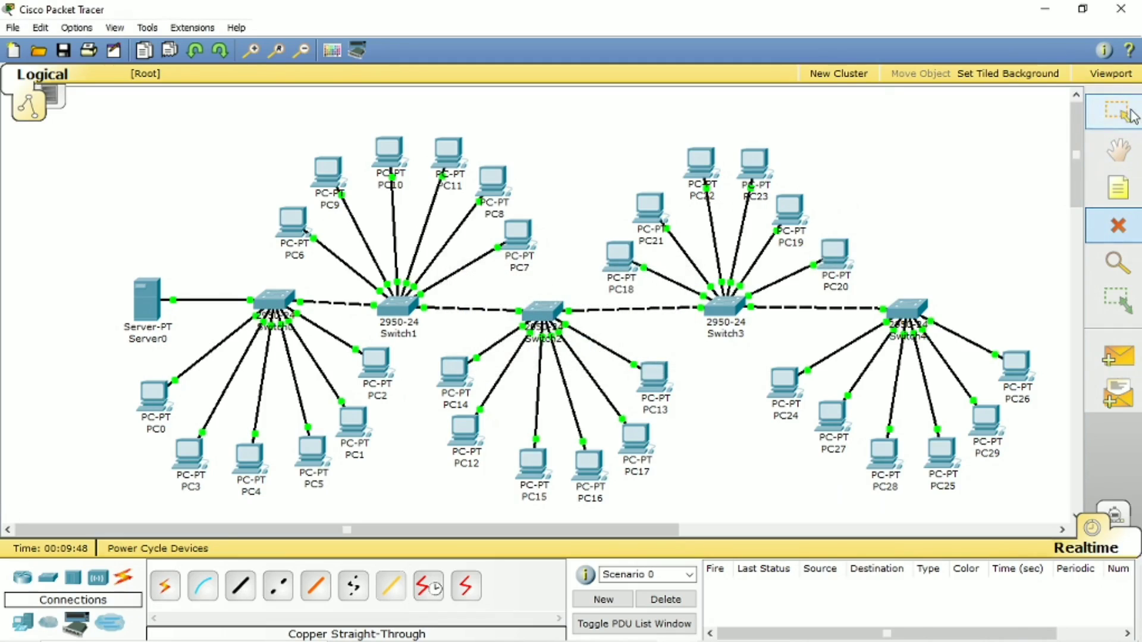
{"action": "left_click", "coordinate": [1138, 161]}
{"action": "key", "text": "Escape"}
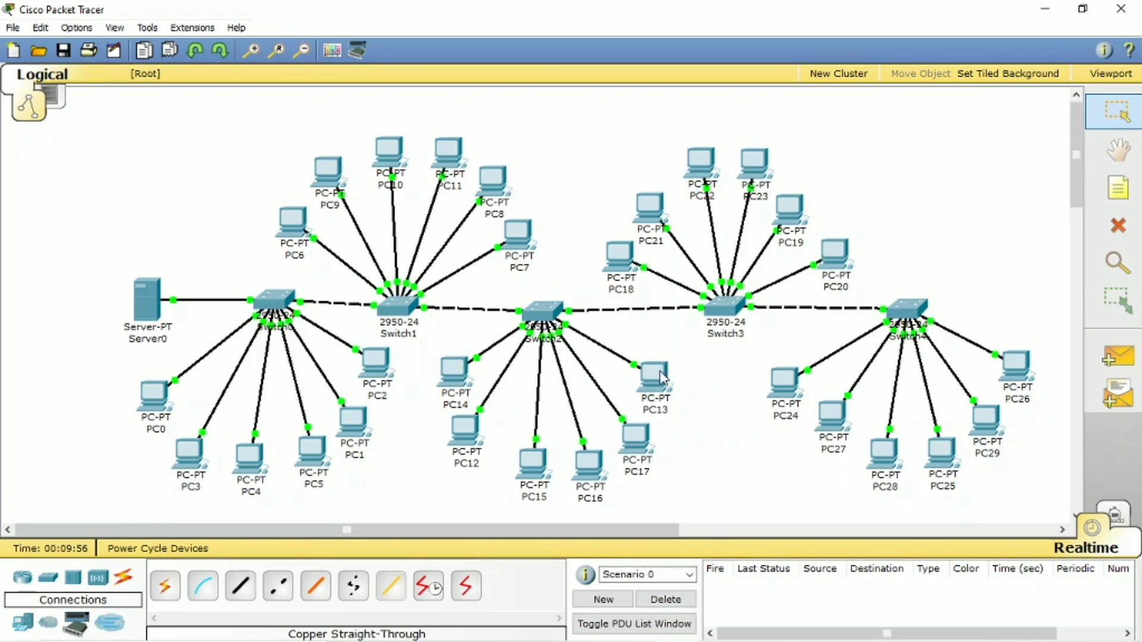
Assign Server0 the IP address 192.168.10.1 and the subnet mask 255.255.255.0
{"action": "mouse_move", "coordinate": [662, 377]}
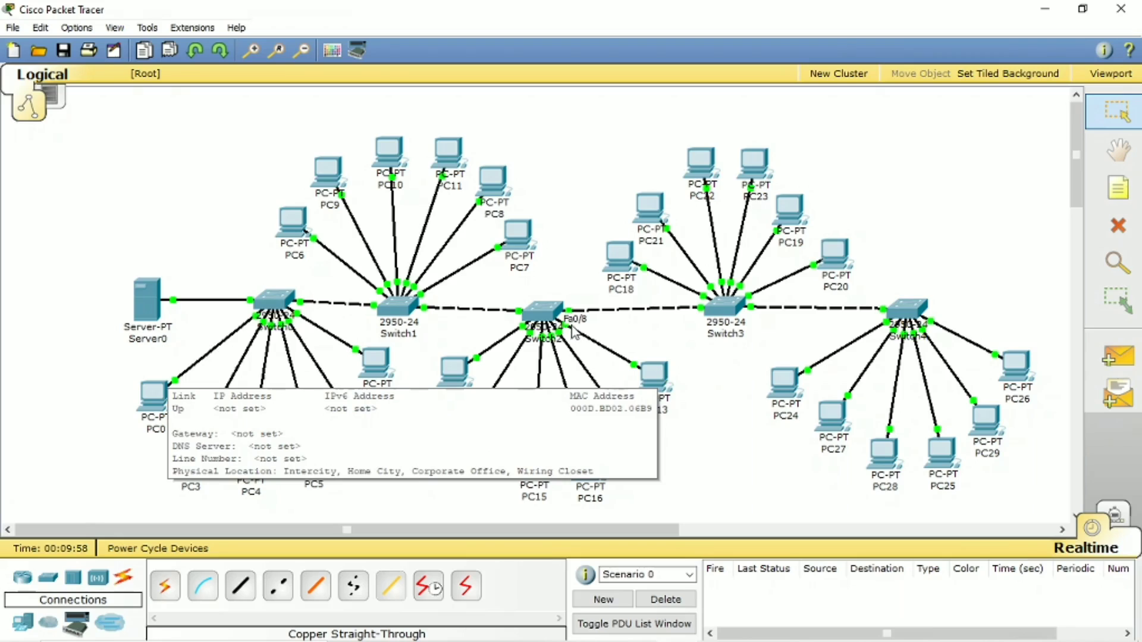
{"action": "left_click", "coordinate": [137, 290]}
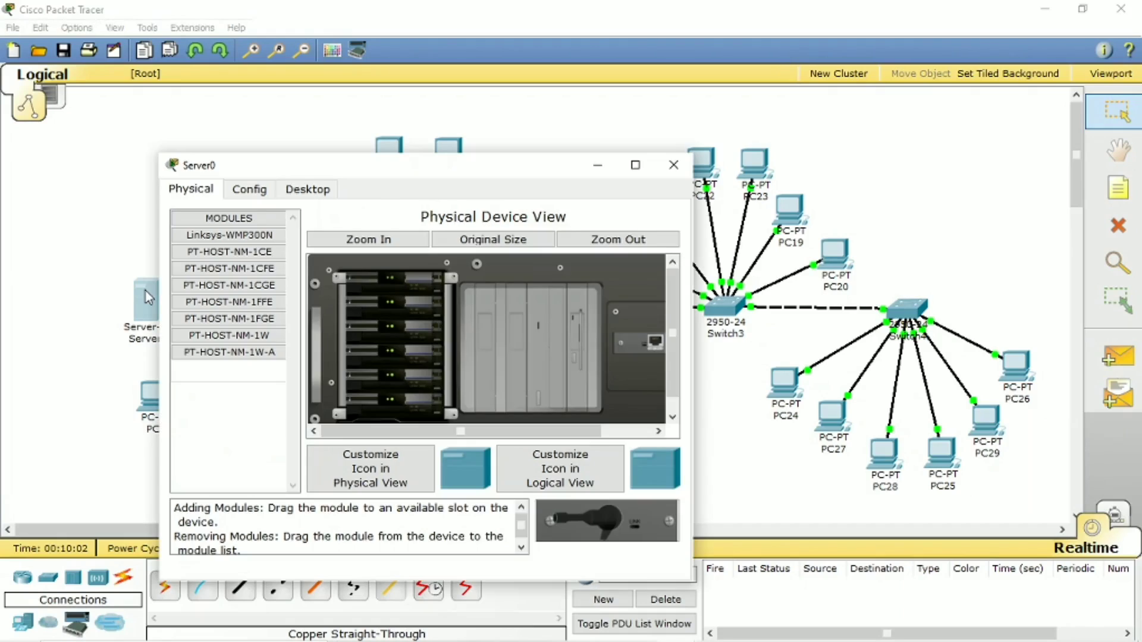
{"action": "left_click", "coordinate": [301, 189]}
{"action": "left_click", "coordinate": [229, 271]}
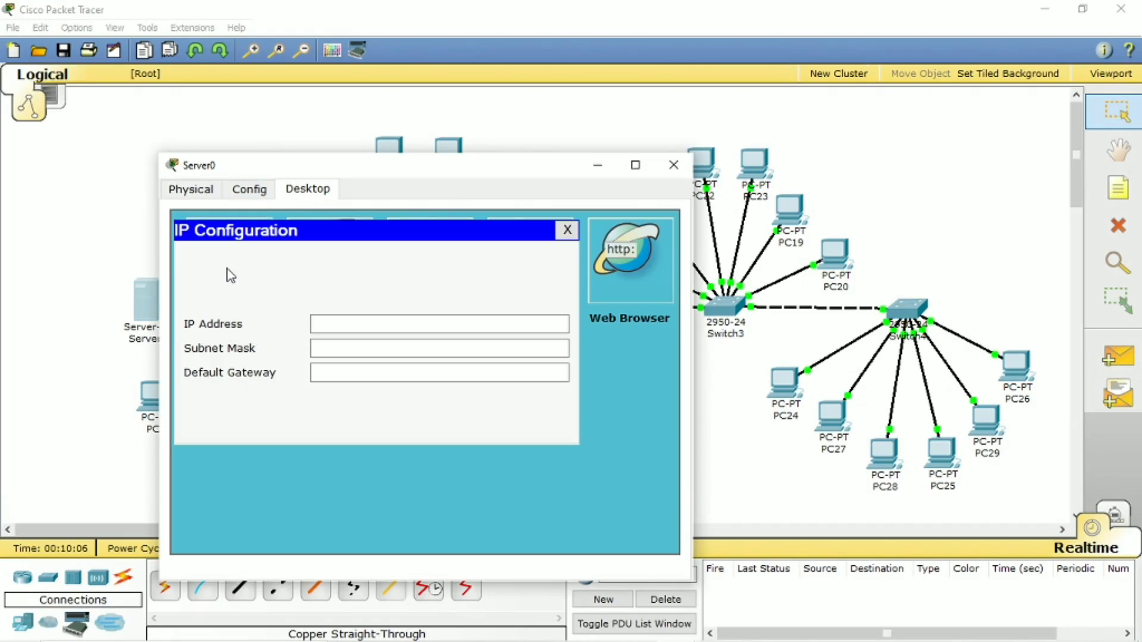
{"action": "left_click", "coordinate": [352, 324]}
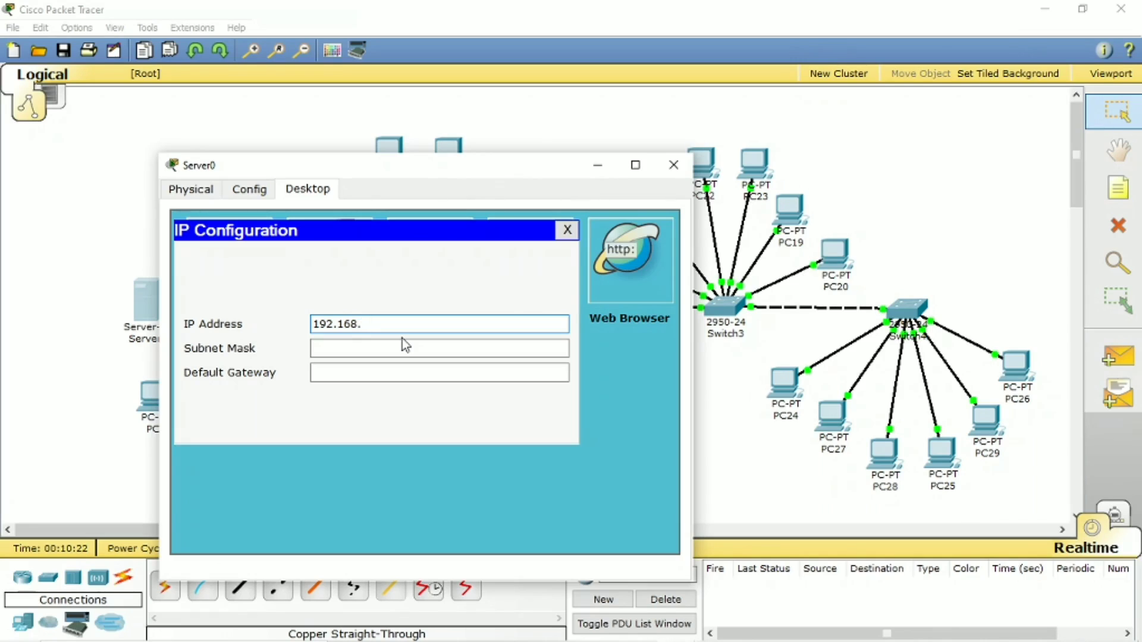
{"action": "type", "text": "1"}
{"action": "key", "text": "BackSpace"}
{"action": "type", "text": "10.1"}
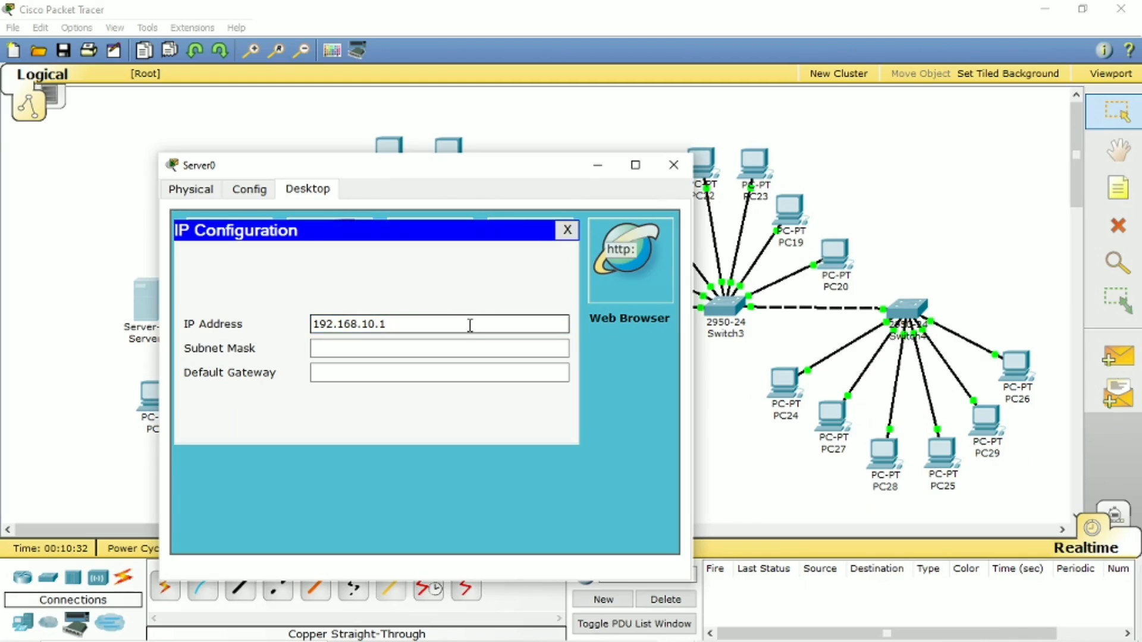
{"action": "left_click", "coordinate": [443, 348]}
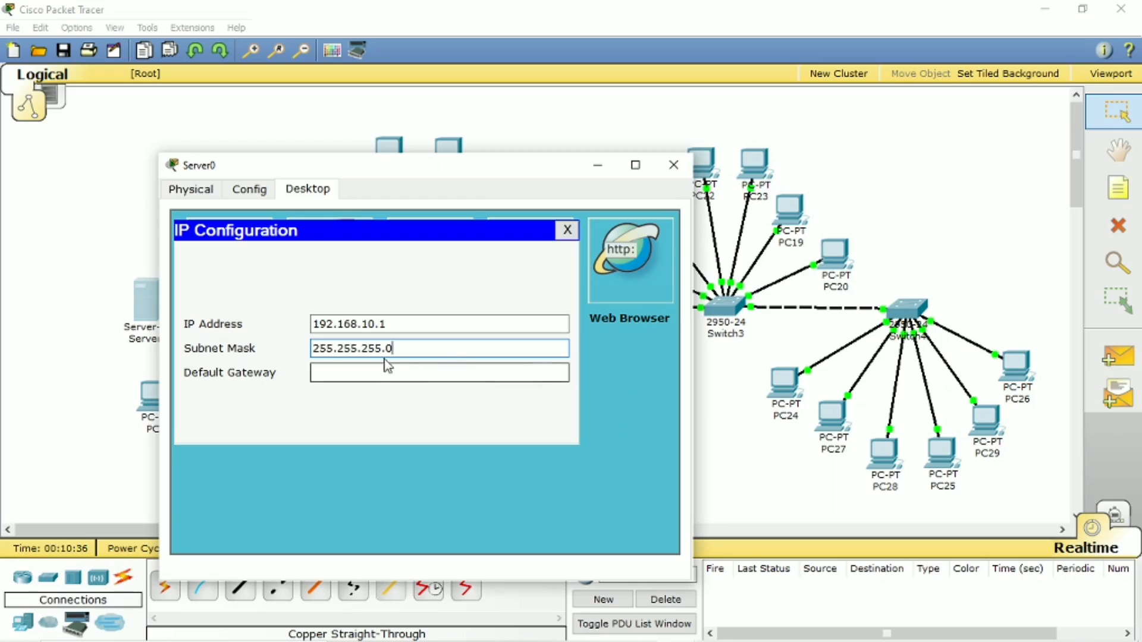
{"action": "left_click", "coordinate": [356, 376]}
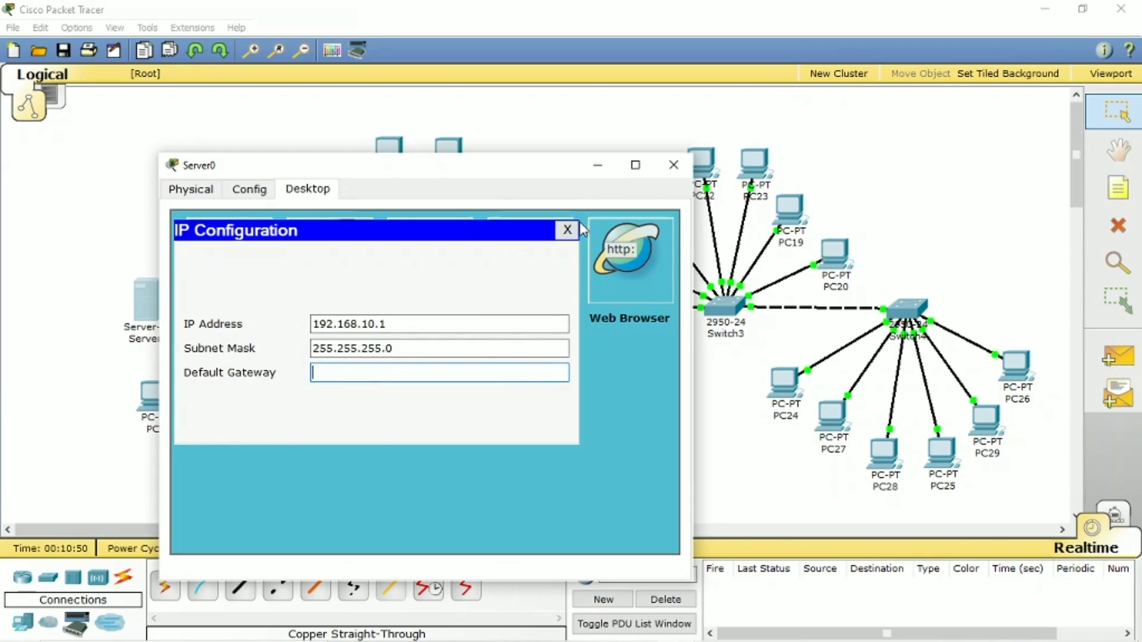
{"action": "left_click", "coordinate": [674, 165]}
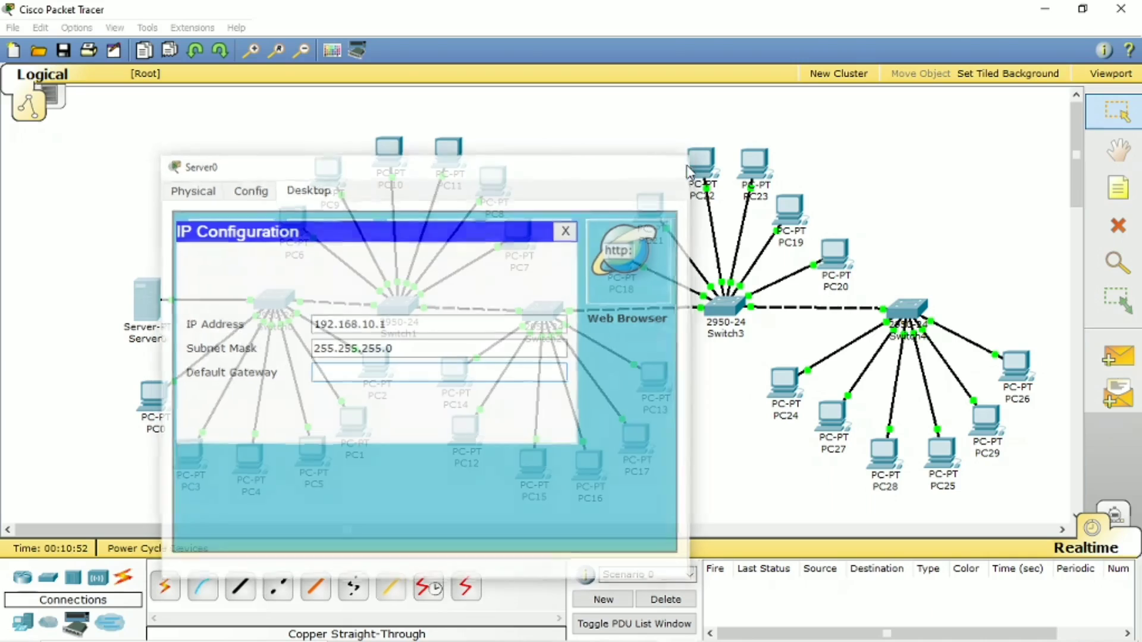
Reopen Server0's IP configuration to check its address settings
{"action": "left_click", "coordinate": [144, 297]}
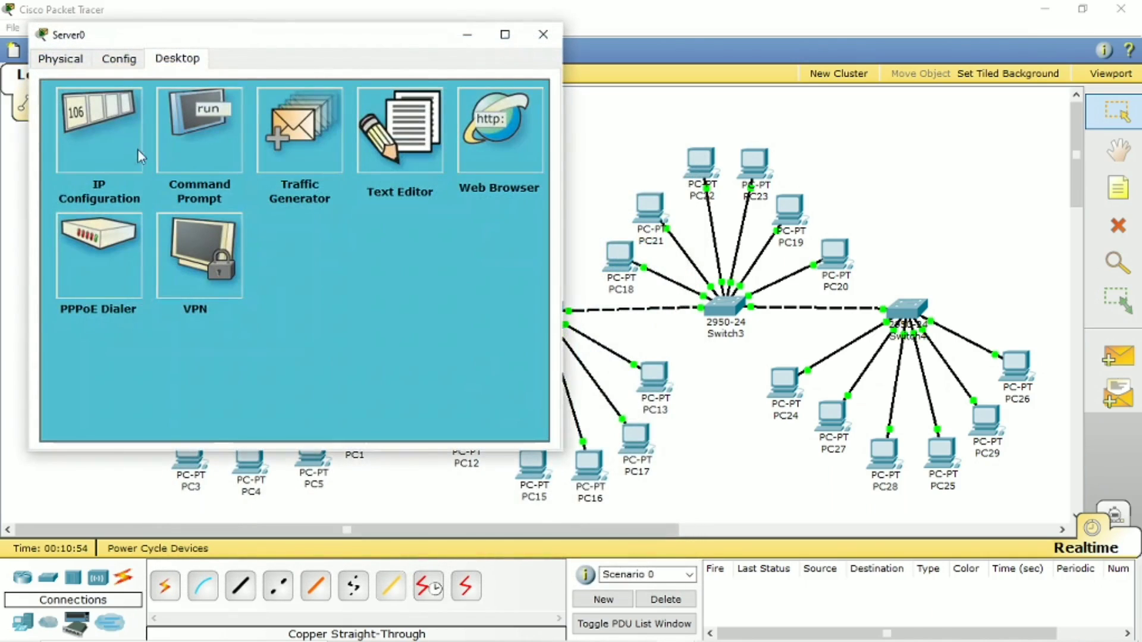
{"action": "left_click", "coordinate": [137, 148]}
{"action": "left_click", "coordinate": [543, 34]}
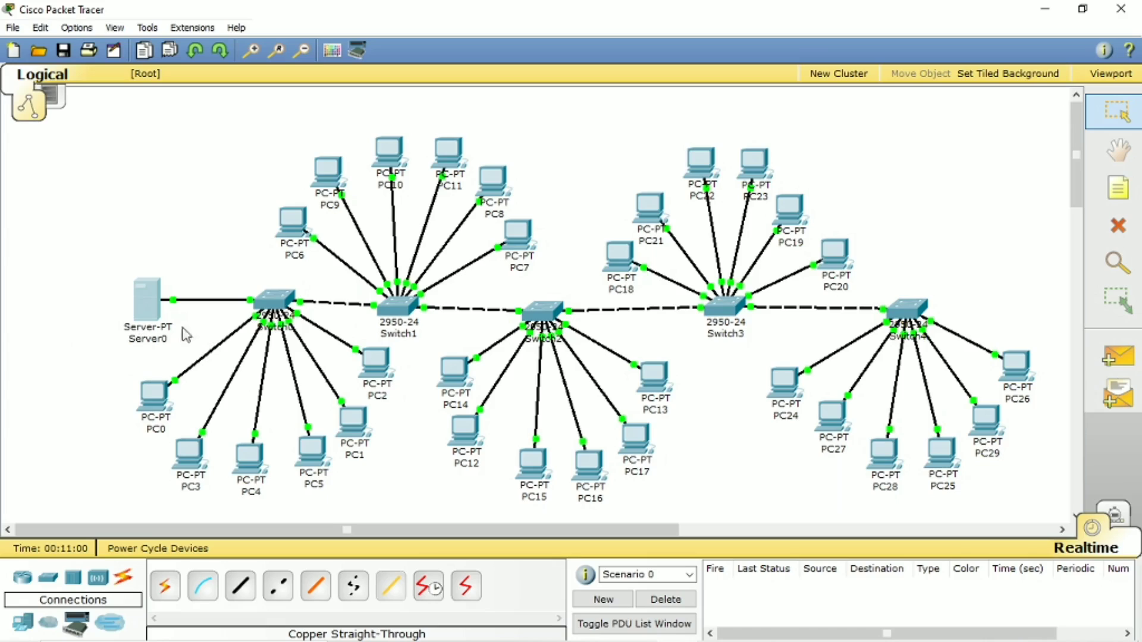
Open PC0's IP configuration to view its address fields
{"action": "left_click", "coordinate": [154, 393]}
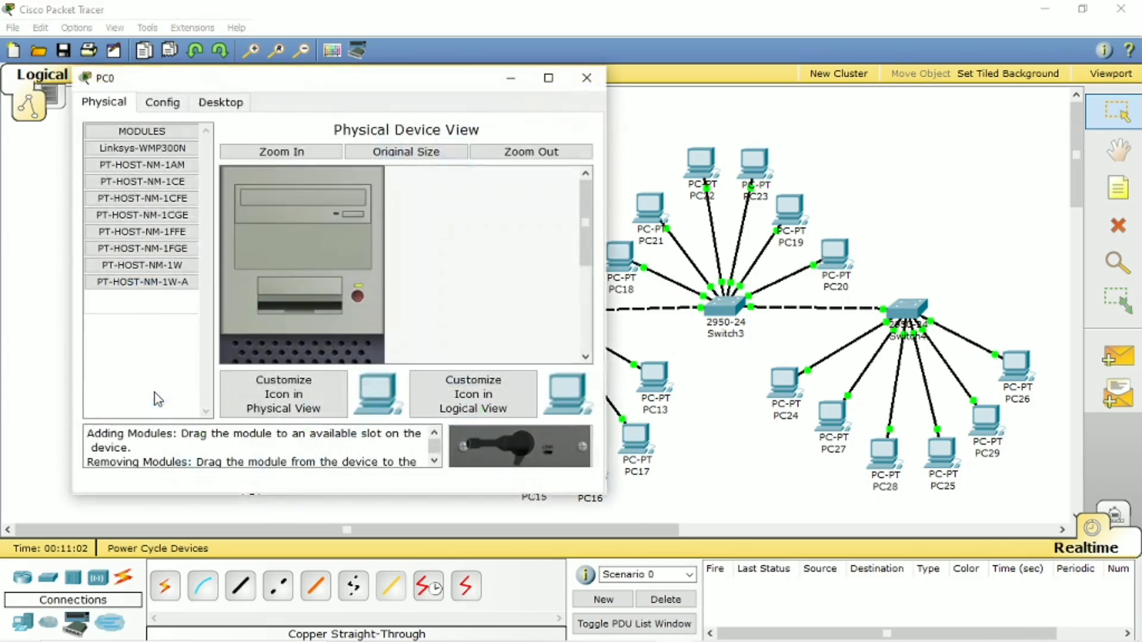
{"action": "left_click", "coordinate": [220, 103]}
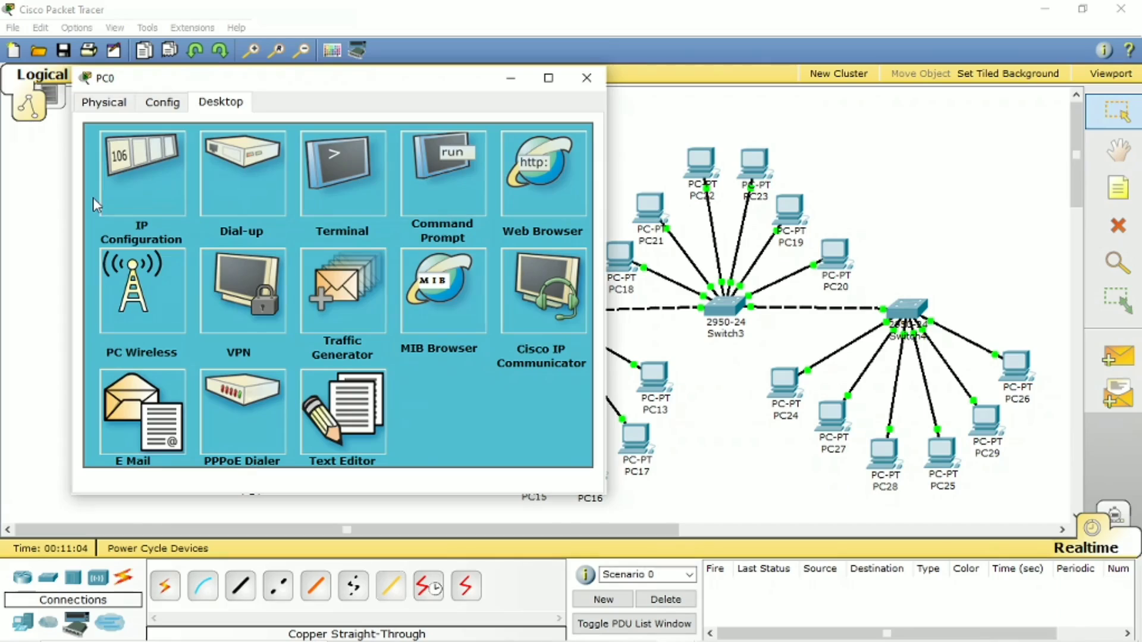
{"action": "left_click", "coordinate": [102, 186]}
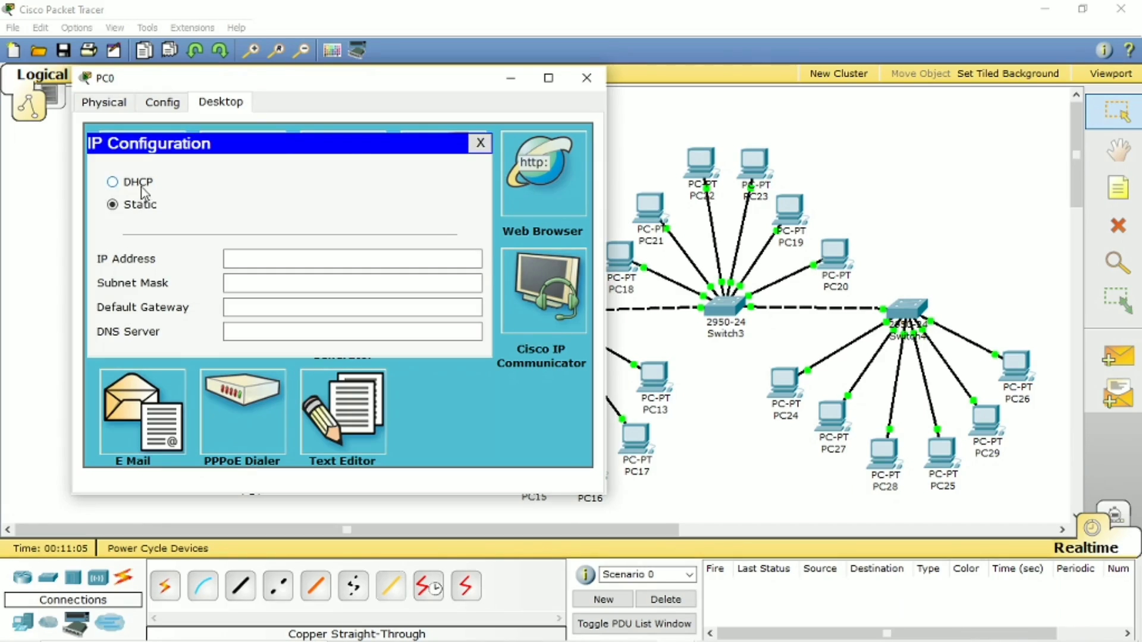
{"action": "left_click", "coordinate": [479, 144]}
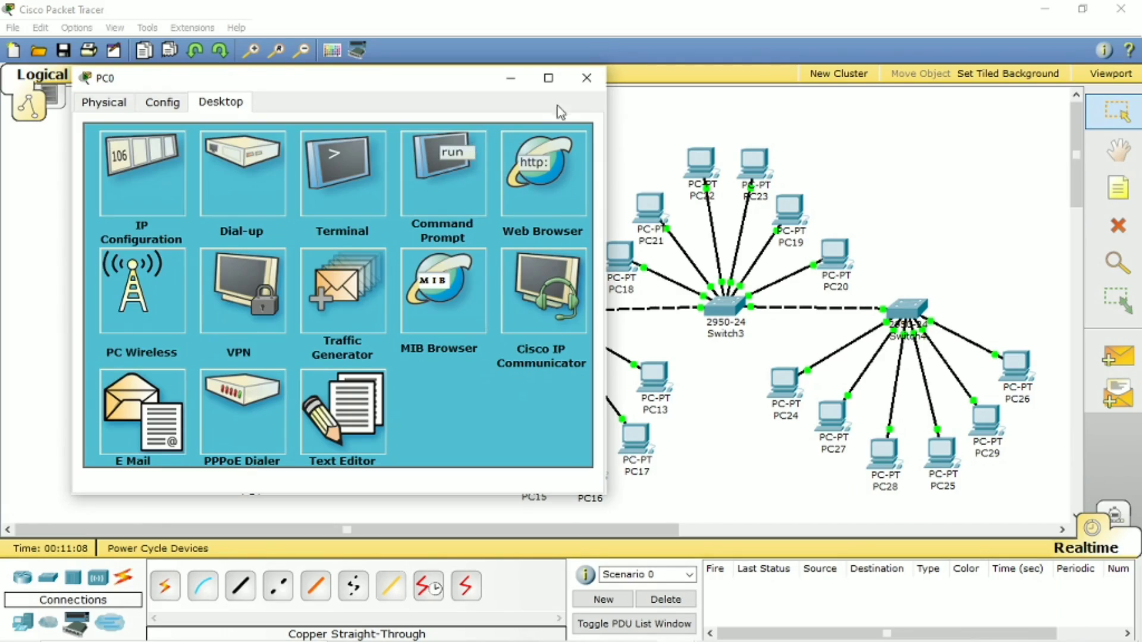
{"action": "left_click", "coordinate": [585, 77]}
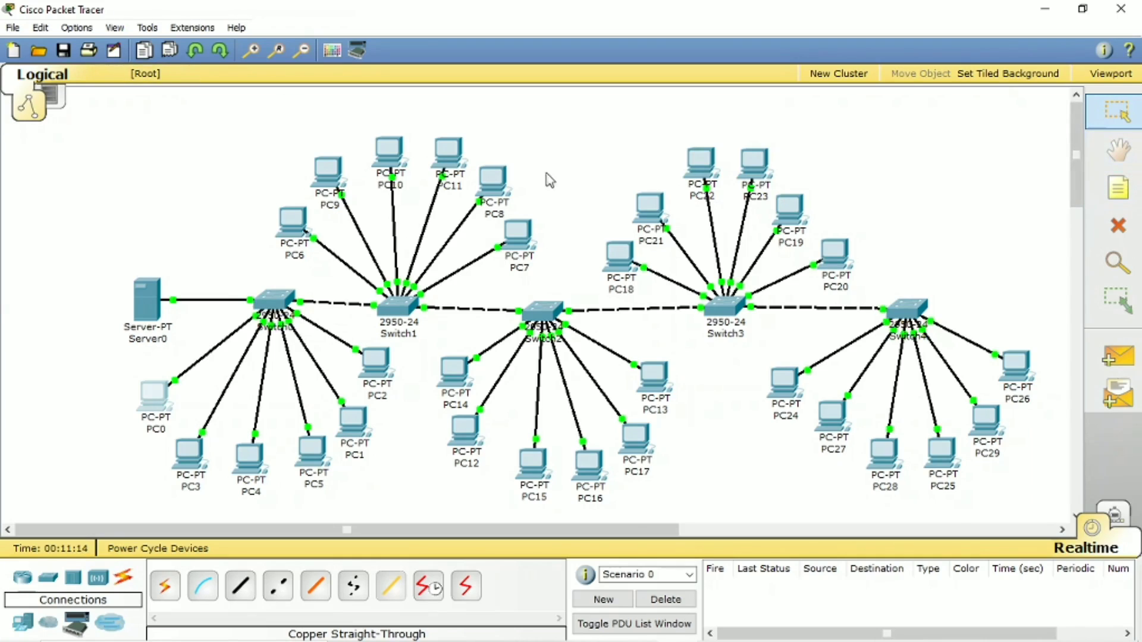
Duplicate the whole network of server, switches and PCs, and place the copy in the empty workspace below the original
{"action": "left_click_drag", "start_coordinate": [104, 132], "coordinate": [1053, 511]}
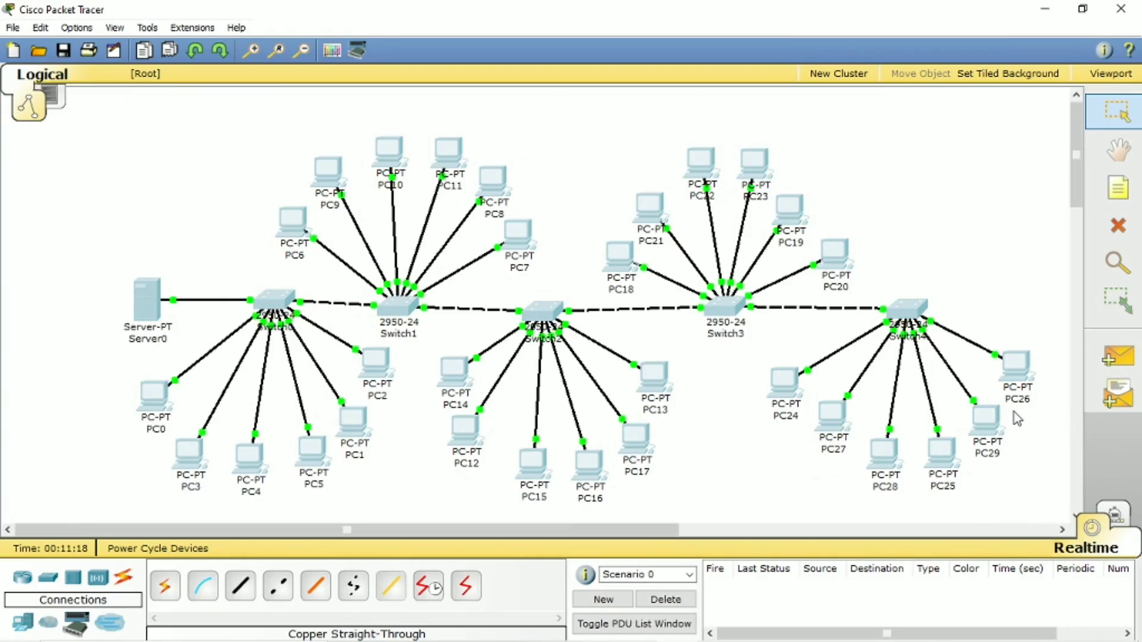
{"action": "scroll", "coordinate": [1005, 362], "scroll_direction": "down", "scroll_amount": 5}
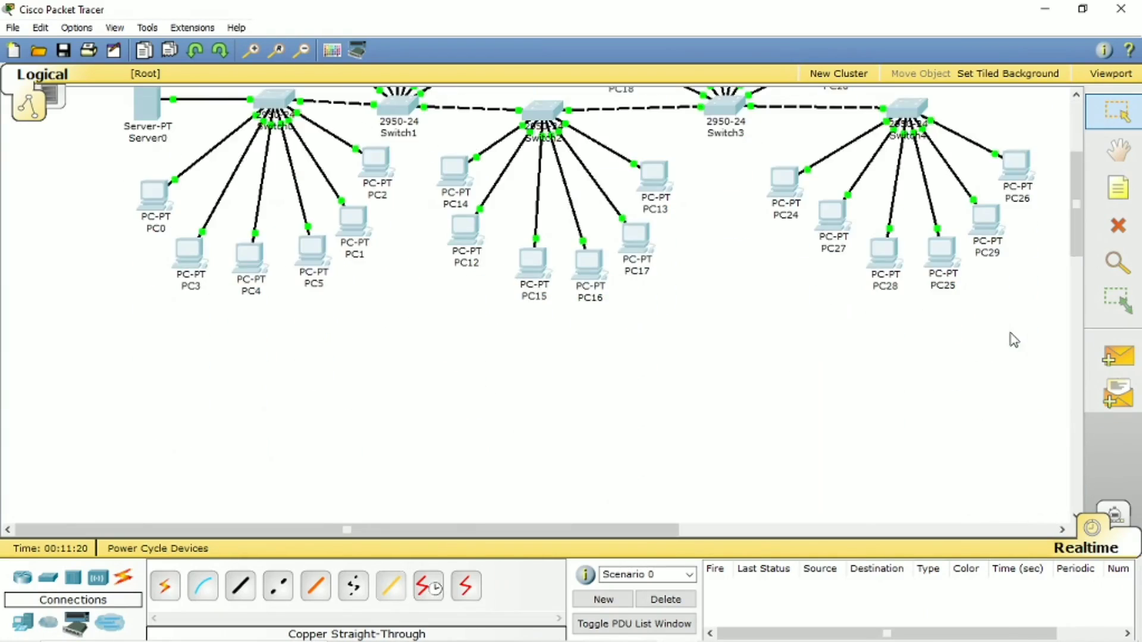
{"action": "scroll", "coordinate": [988, 347], "scroll_direction": "down", "scroll_amount": 1}
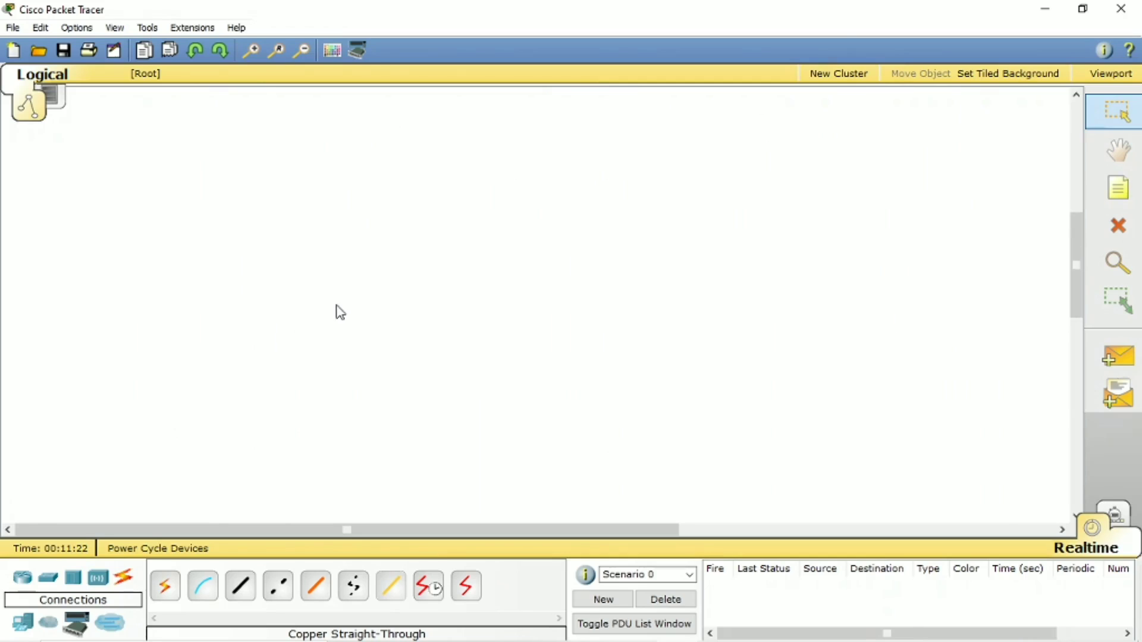
{"action": "scroll", "coordinate": [340, 311], "scroll_direction": "up", "scroll_amount": 6}
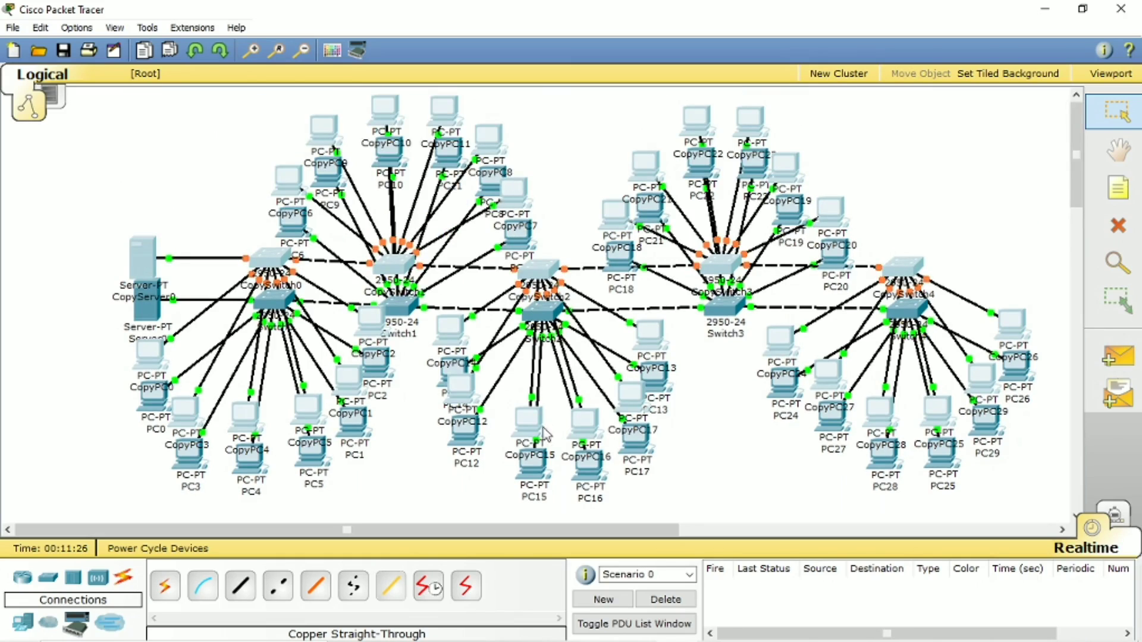
{"action": "left_click_drag", "start_coordinate": [542, 427], "coordinate": [553, 444]}
{"action": "left_click_drag", "start_coordinate": [552, 526], "coordinate": [410, 464]}
{"action": "left_click_drag", "start_coordinate": [446, 378], "coordinate": [448, 439]}
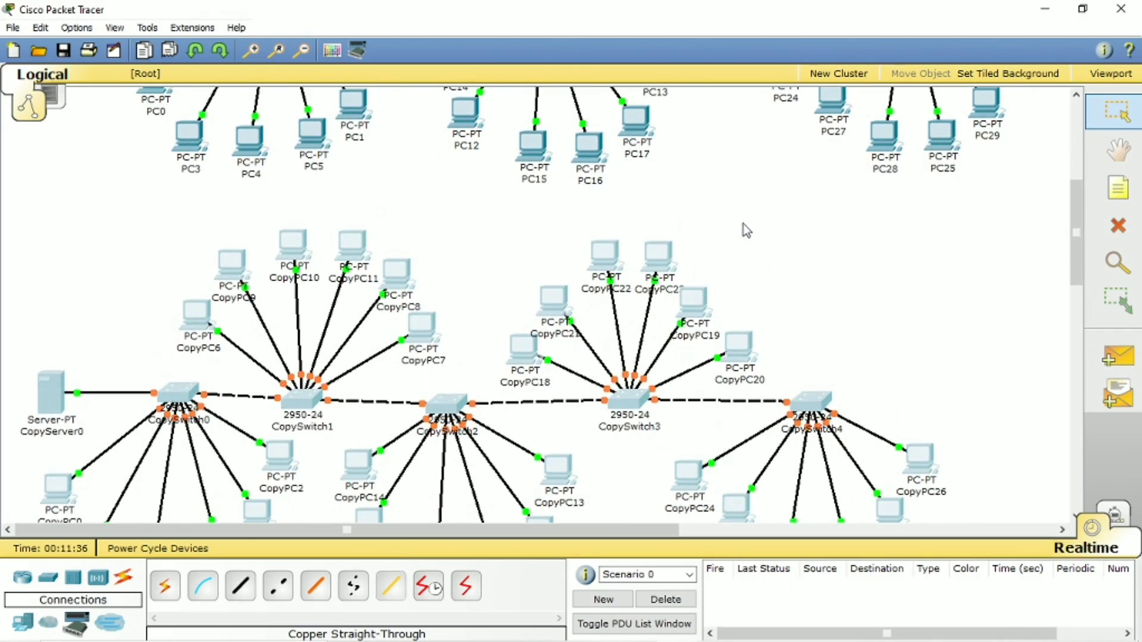
{"action": "scroll", "coordinate": [773, 233], "scroll_direction": "up", "scroll_amount": 1}
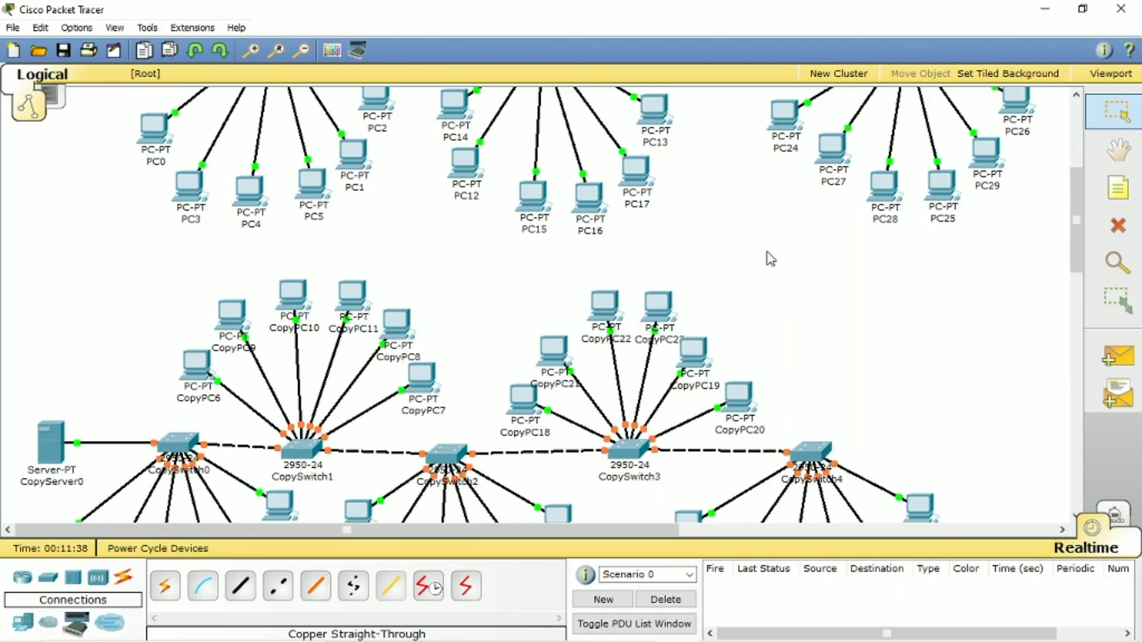
{"action": "scroll", "coordinate": [771, 260], "scroll_direction": "up", "scroll_amount": 5}
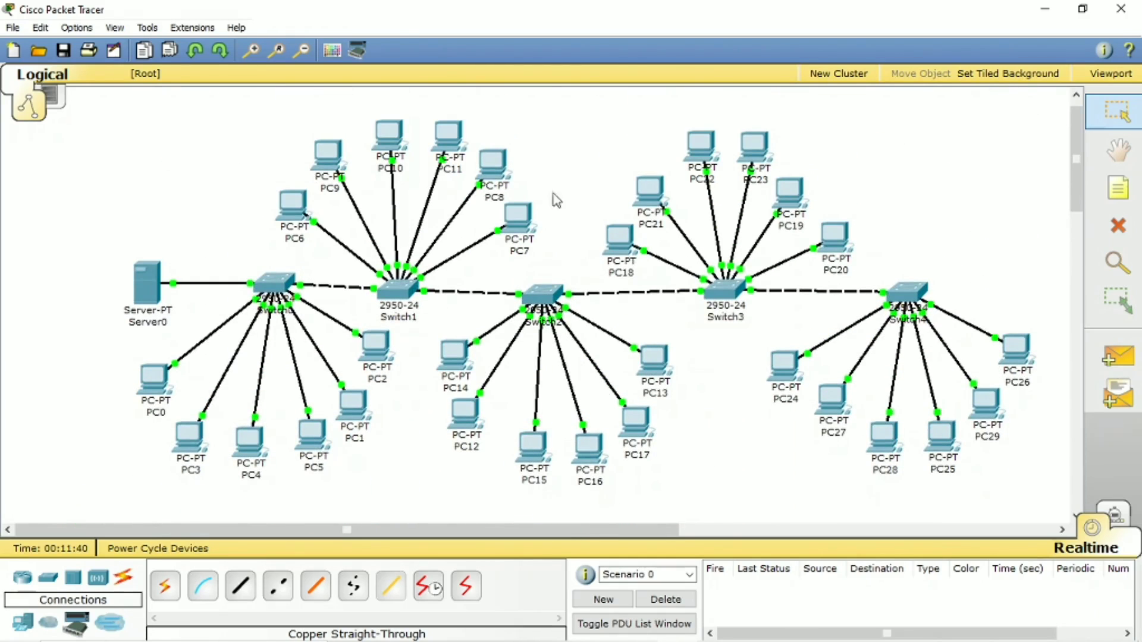
Assign PC0 the static IP address 192.168.10.2 and the subnet mask 255.255.255.0
{"action": "left_click", "coordinate": [157, 385]}
{"action": "left_click", "coordinate": [204, 210]}
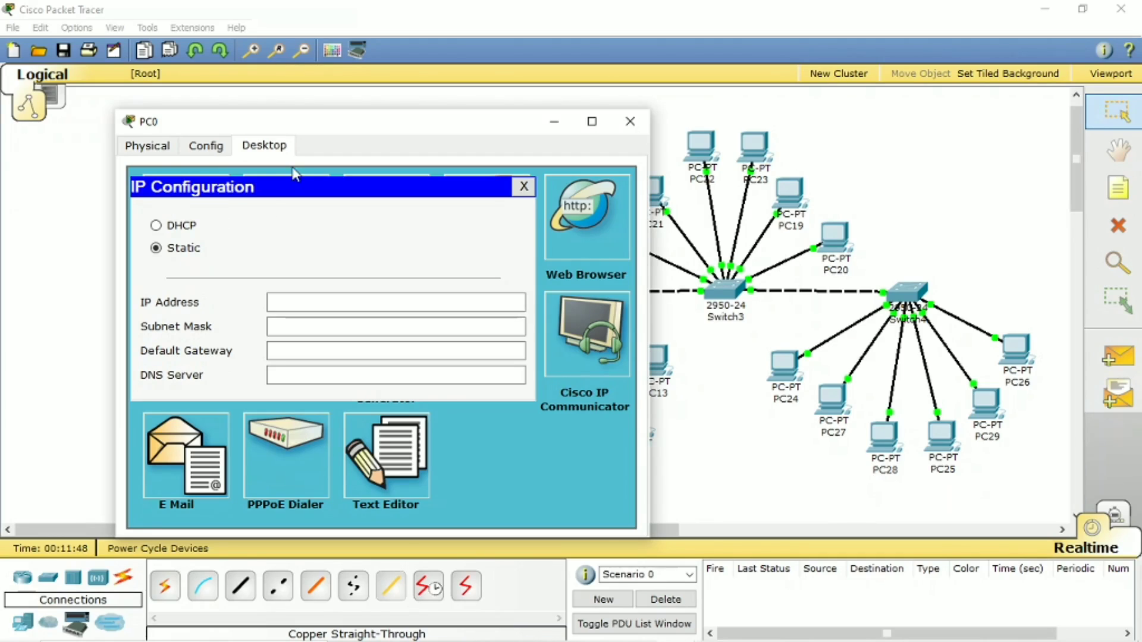
{"action": "left_click", "coordinate": [305, 306]}
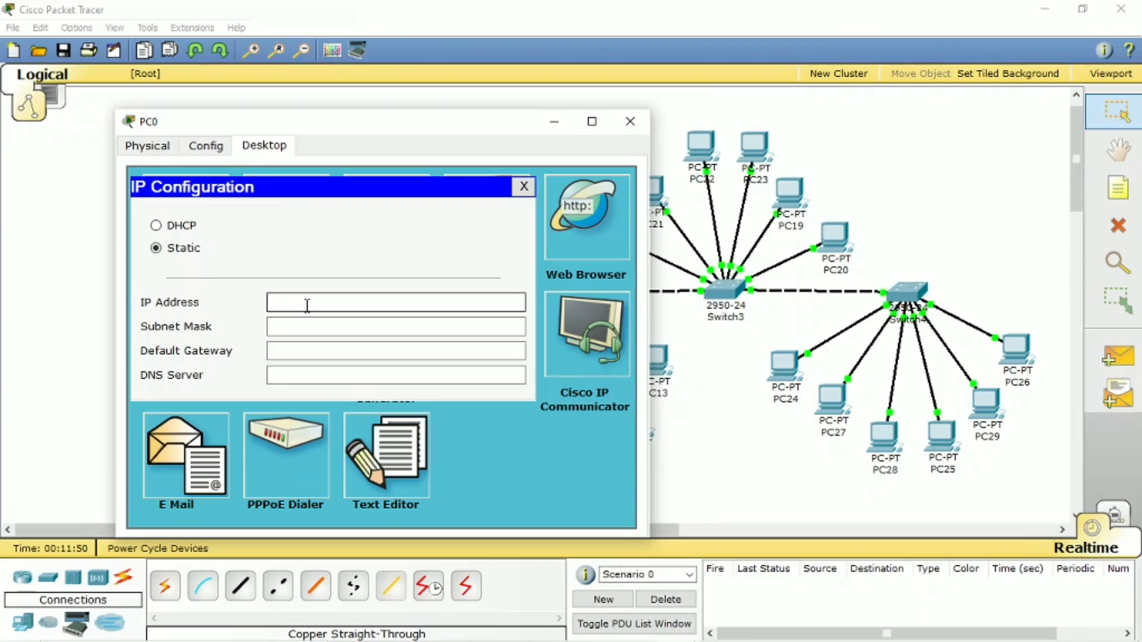
{"action": "type", "text": "192.168.10.2"}
{"action": "left_click", "coordinate": [356, 327]}
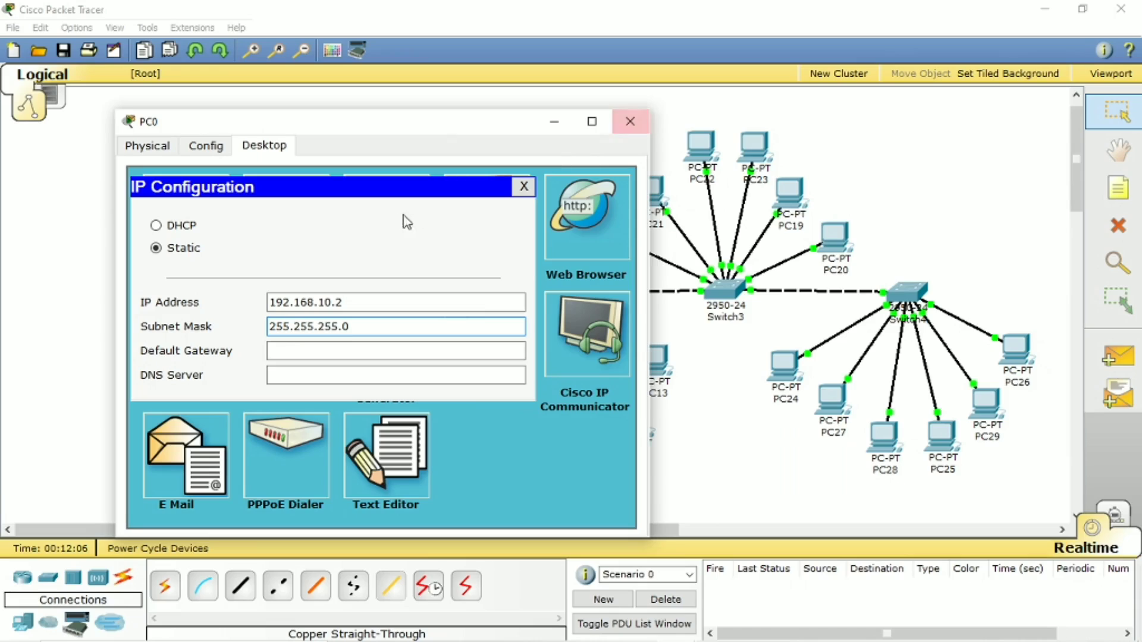
{"action": "left_click", "coordinate": [397, 300]}
{"action": "double_click", "coordinate": [397, 300]}
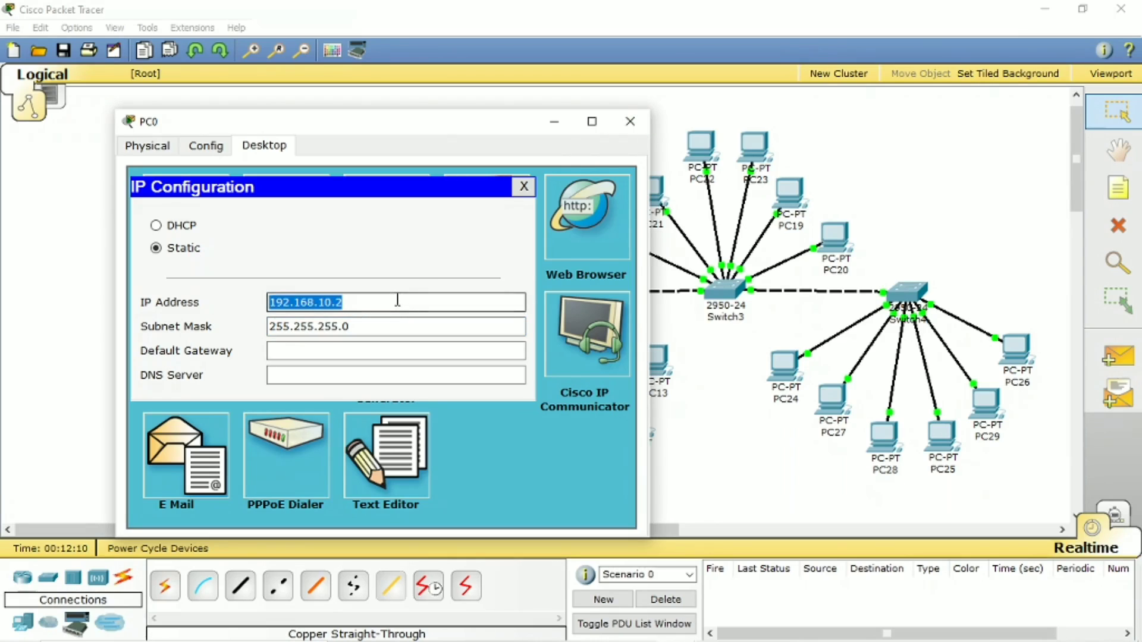
{"action": "left_click", "coordinate": [381, 327]}
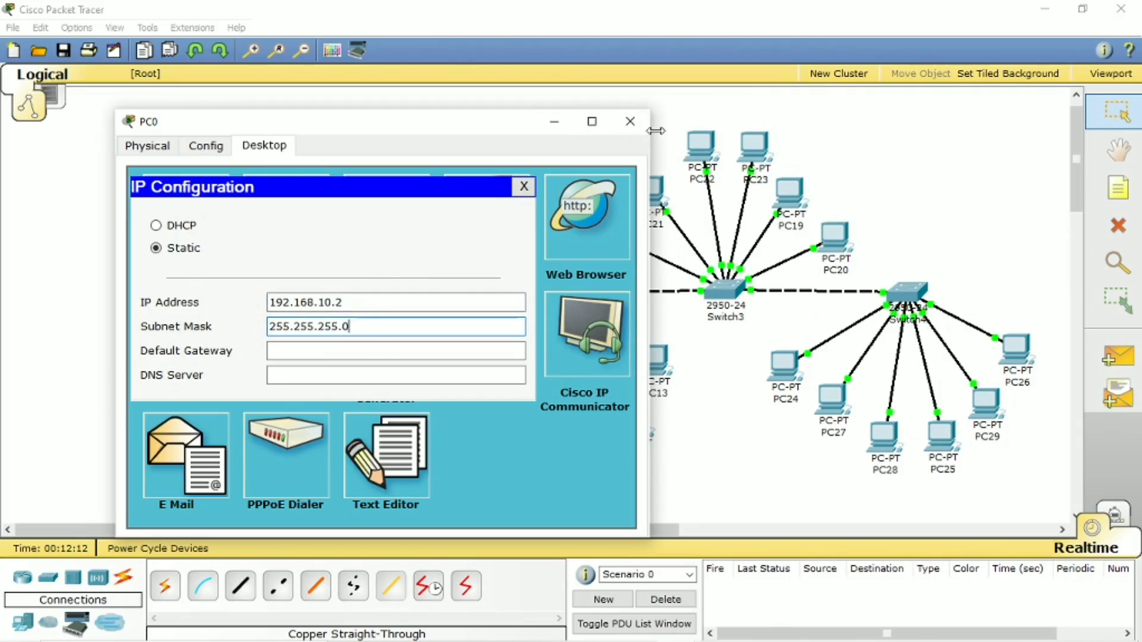
{"action": "left_click", "coordinate": [630, 121]}
Assign PC3 the static IP address 192.168.10.3 with the default subnet mask
{"action": "left_click", "coordinate": [198, 448]}
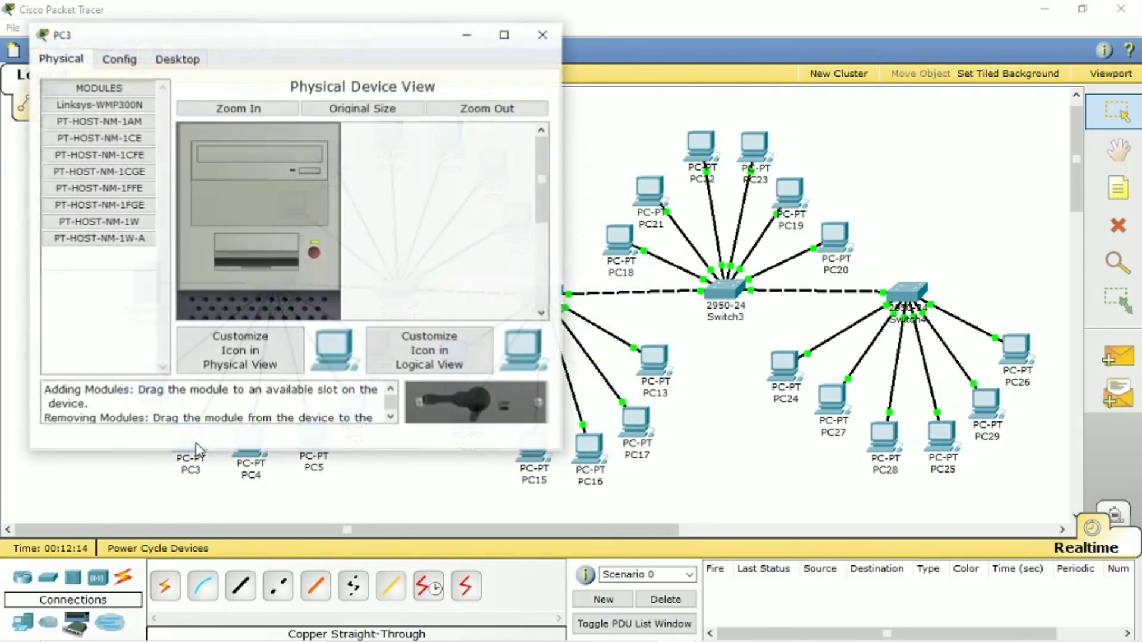
{"action": "left_click", "coordinate": [194, 61]}
{"action": "left_click", "coordinate": [98, 136]}
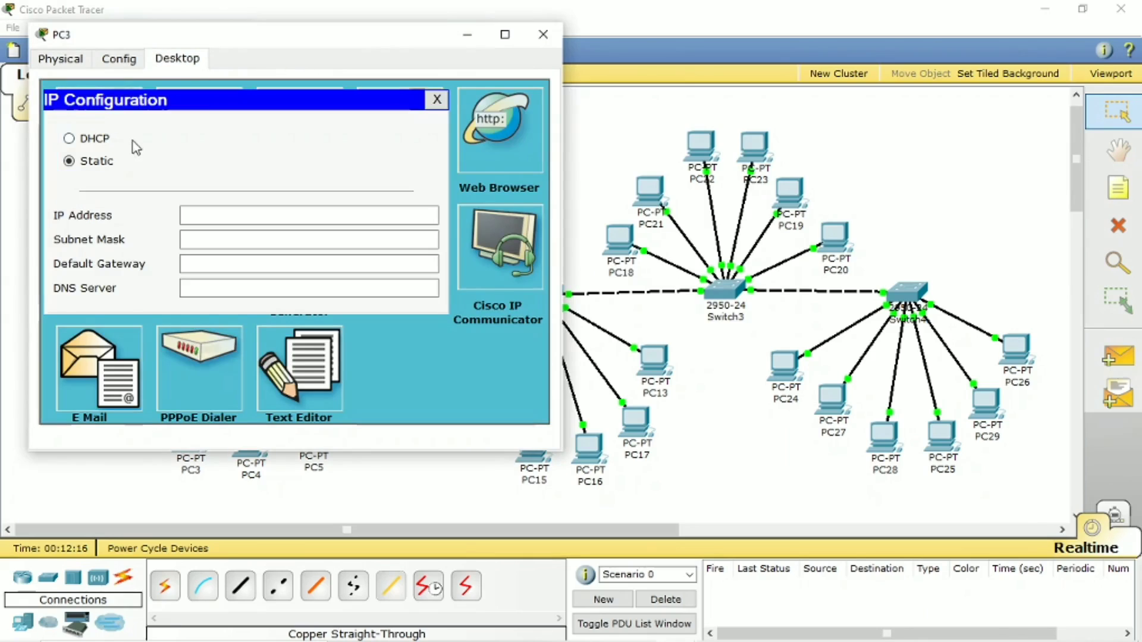
{"action": "left_click", "coordinate": [226, 218]}
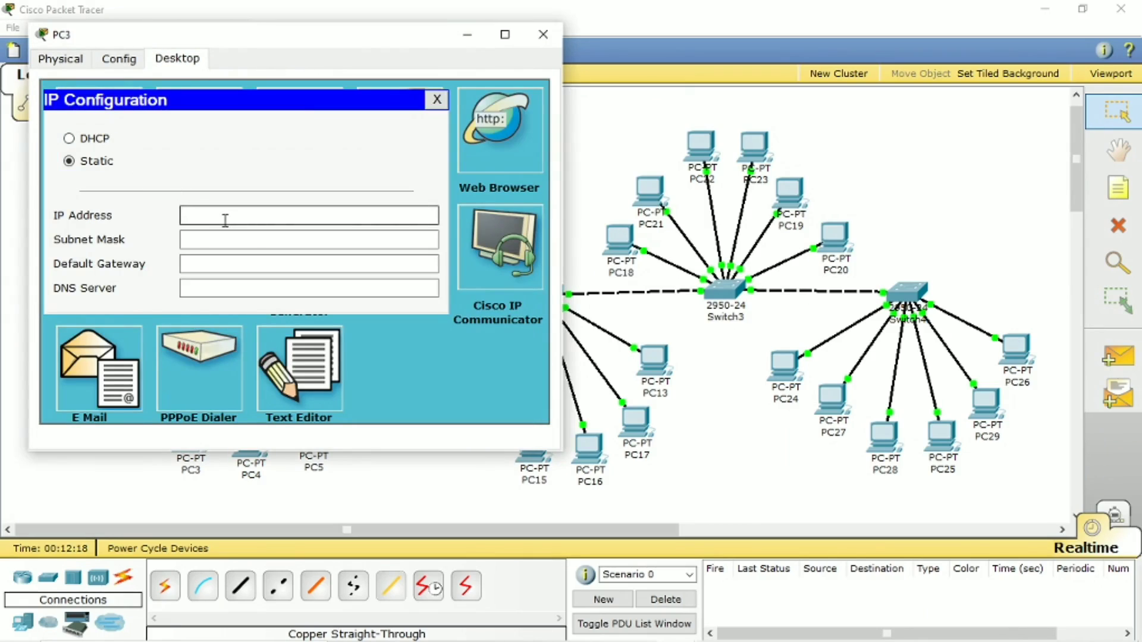
{"action": "type", "text": "192.168.10.2"}
{"action": "key", "text": "BackSpace"}
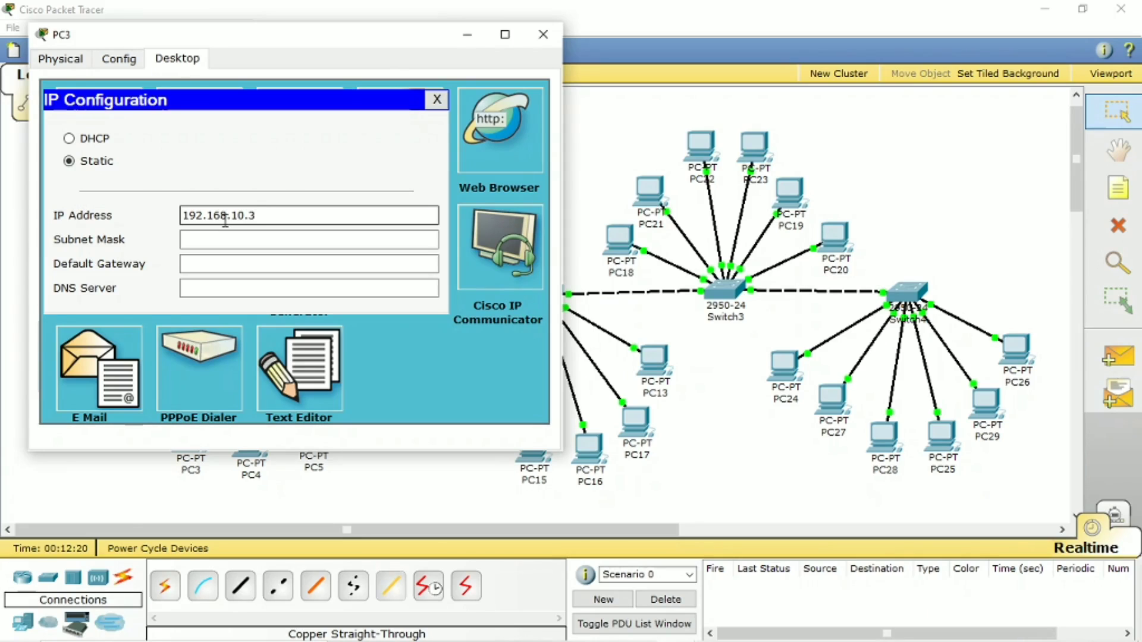
{"action": "type", "text": "3"}
{"action": "left_click", "coordinate": [234, 240]}
{"action": "left_click", "coordinate": [543, 34]}
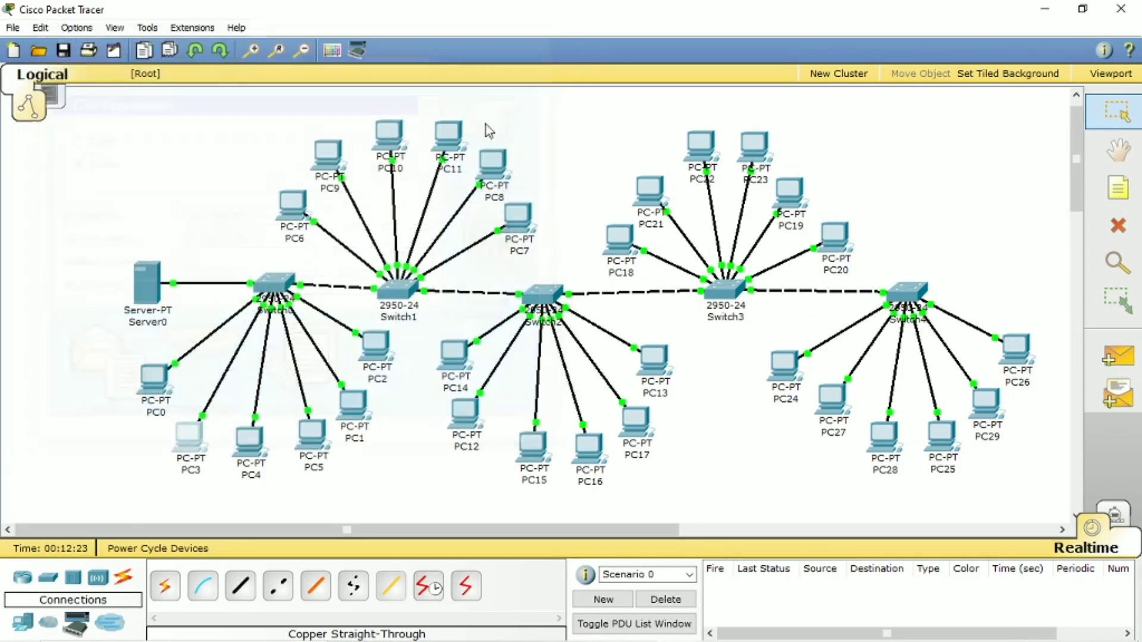
Assign PC4 the static IP address 192.168.10.4 with the default subnet mask
{"action": "left_click", "coordinate": [251, 450]}
{"action": "left_click", "coordinate": [199, 81]}
{"action": "left_click", "coordinate": [120, 158]}
{"action": "left_click", "coordinate": [211, 237]}
{"action": "type", "text": "192.168.10.4"}
{"action": "left_click", "coordinate": [342, 262]}
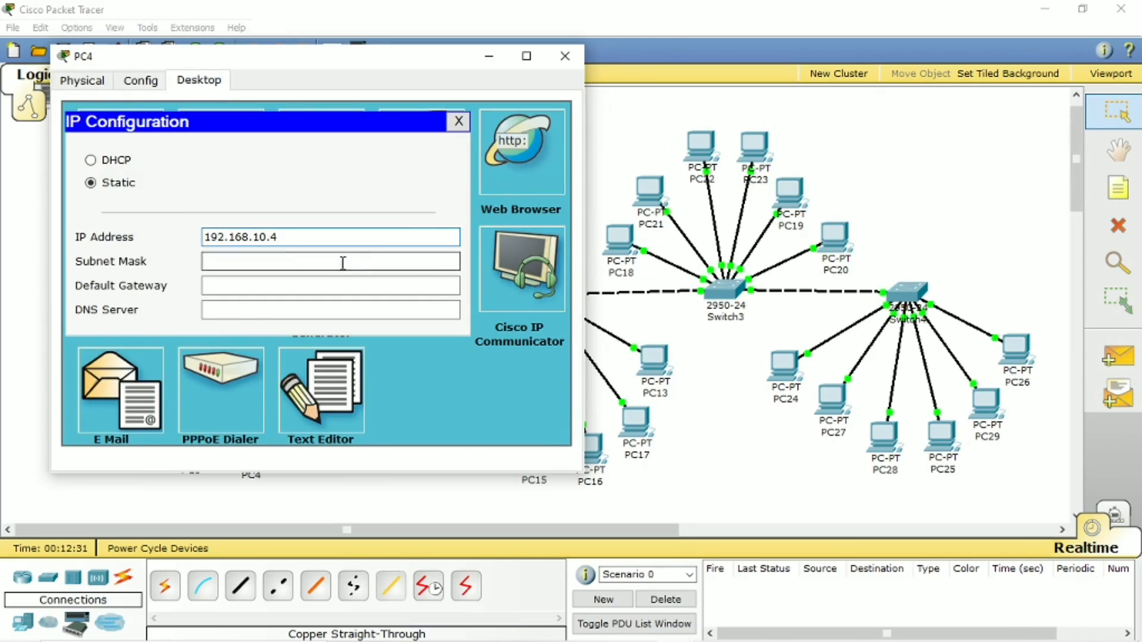
{"action": "left_click", "coordinate": [564, 56]}
Assign PC5 the static IP address 192.168.10.5 with the default subnet mask
{"action": "left_click", "coordinate": [304, 439]}
{"action": "left_click", "coordinate": [166, 184]}
{"action": "left_click", "coordinate": [342, 280]}
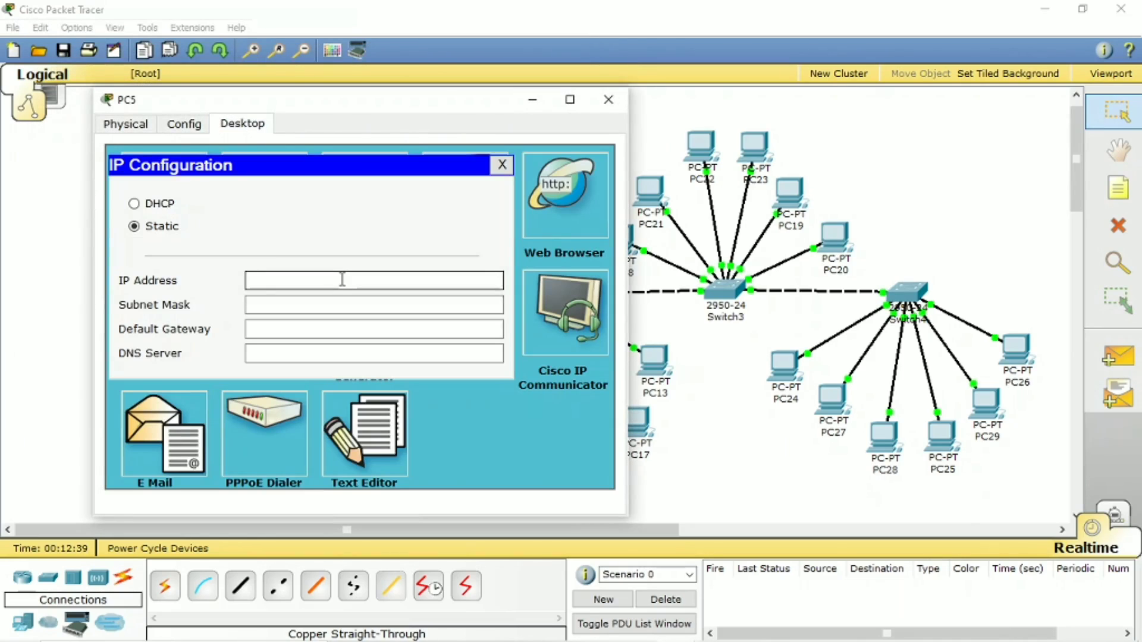
{"action": "type", "text": "192.168.10.5"}
{"action": "left_click", "coordinate": [342, 304]}
{"action": "left_click", "coordinate": [608, 99]}
Assign PC1 the static IP address 192.168.10.6 with the default subnet mask
{"action": "left_click", "coordinate": [390, 128]}
{"action": "left_click", "coordinate": [286, 167]}
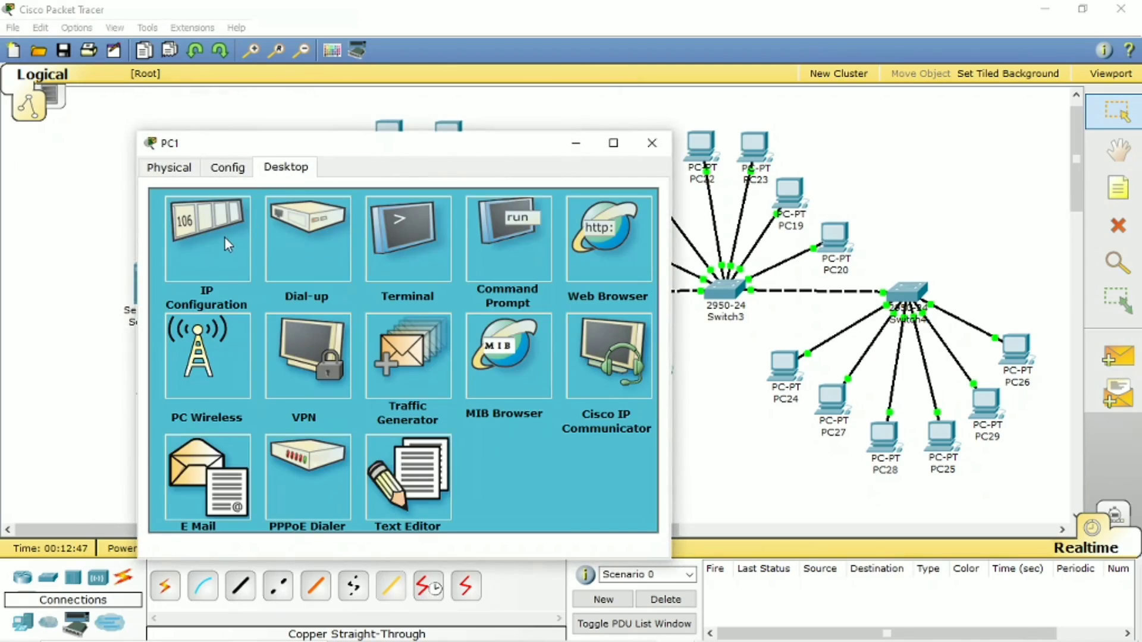
{"action": "left_click", "coordinate": [228, 243]}
{"action": "left_click", "coordinate": [300, 323]}
{"action": "type", "text": "192.168.10.6"}
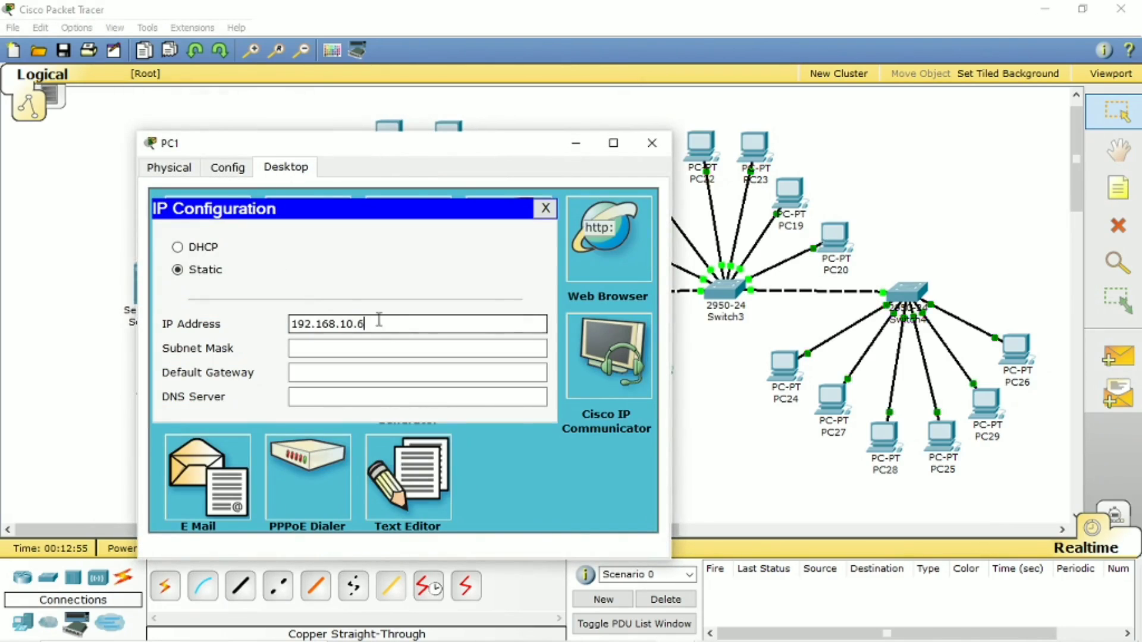
{"action": "left_click", "coordinate": [376, 346]}
{"action": "left_click", "coordinate": [652, 143]}
Assign PC2 the static IP address 192.168.10.7 with the default subnet mask
{"action": "left_click", "coordinate": [448, 126]}
{"action": "left_click", "coordinate": [177, 58]}
{"action": "left_click", "coordinate": [119, 135]}
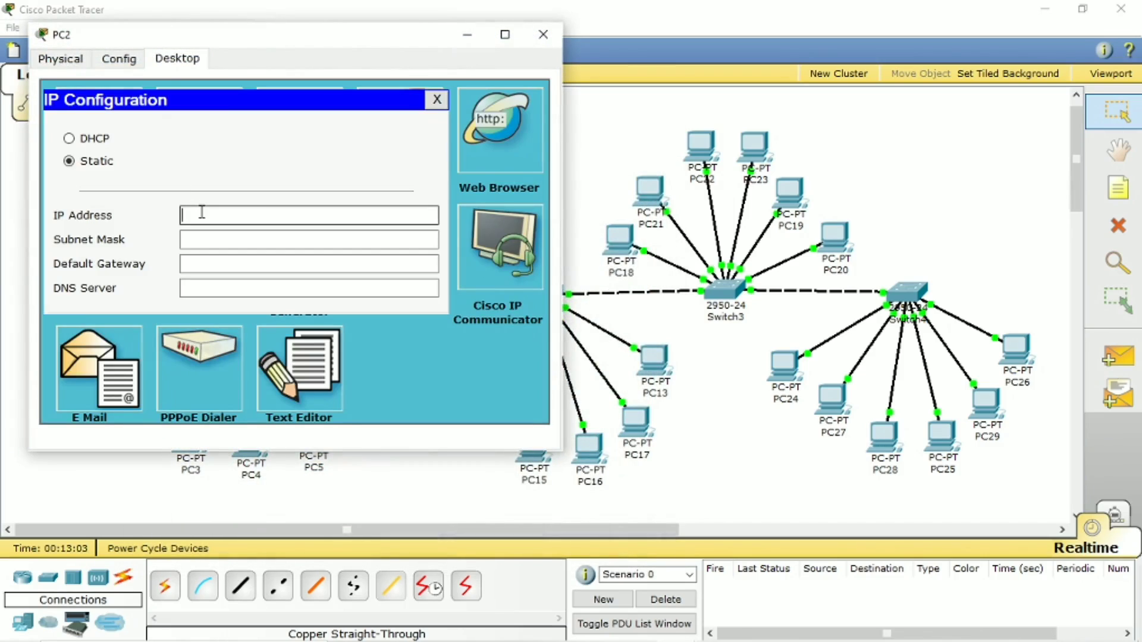
{"action": "left_click", "coordinate": [183, 215]}
{"action": "type", "text": "192.168.10.7"}
{"action": "left_click", "coordinate": [222, 238]}
{"action": "left_click", "coordinate": [543, 34]}
Assign PC6 the static IP address 192.168.10.8 in its IP configuration
{"action": "left_click", "coordinate": [291, 199]}
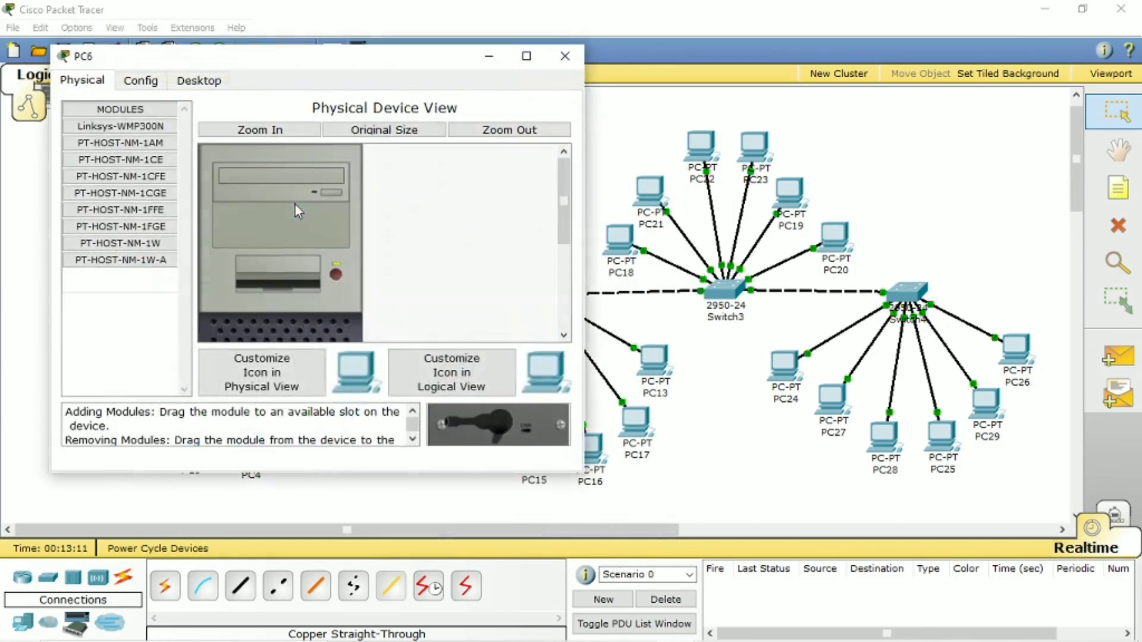
{"action": "left_click", "coordinate": [198, 80]}
{"action": "left_click", "coordinate": [141, 187]}
{"action": "left_click", "coordinate": [238, 237]}
{"action": "type", "text": "192.168.10.8"}
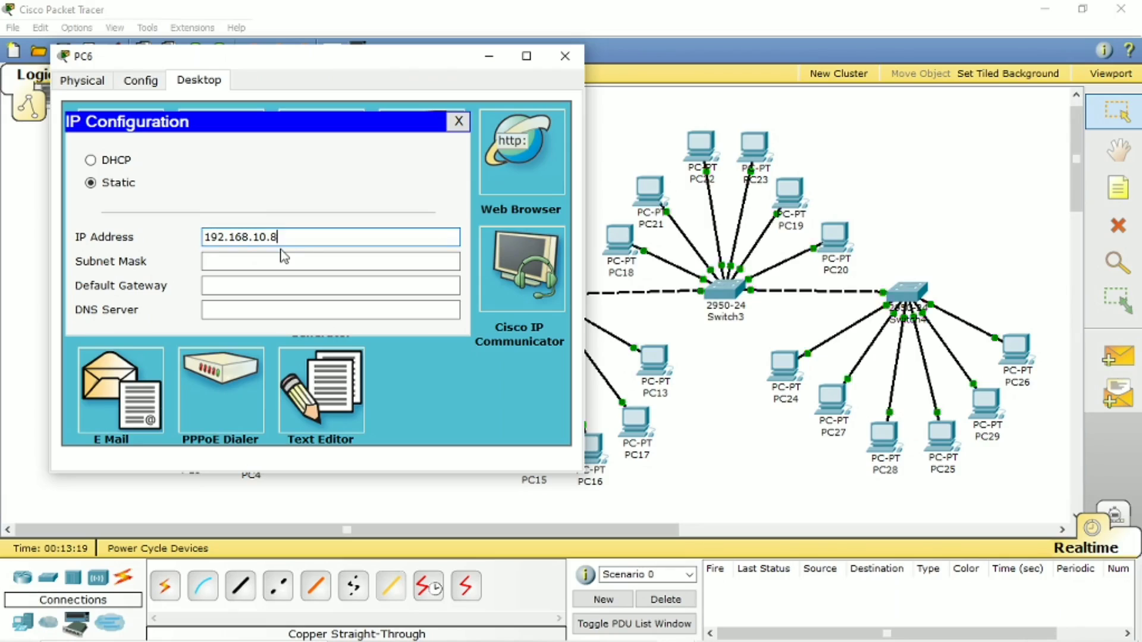
{"action": "left_click", "coordinate": [488, 56]}
Assign PC9 the static IP address 192.168.10.9 with the default subnet mask
{"action": "mouse_move", "coordinate": [300, 198]}
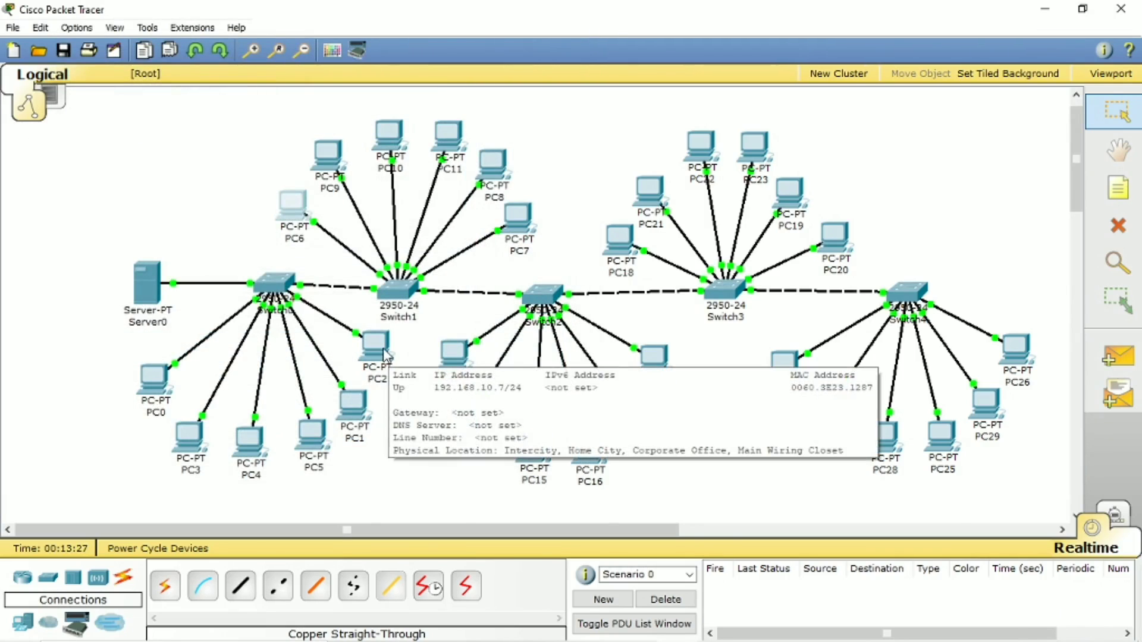
{"action": "left_click", "coordinate": [328, 154]}
{"action": "left_click", "coordinate": [242, 123]}
{"action": "left_click", "coordinate": [163, 192]}
{"action": "left_click", "coordinate": [278, 280]}
{"action": "type", "text": "192.168.10.9"}
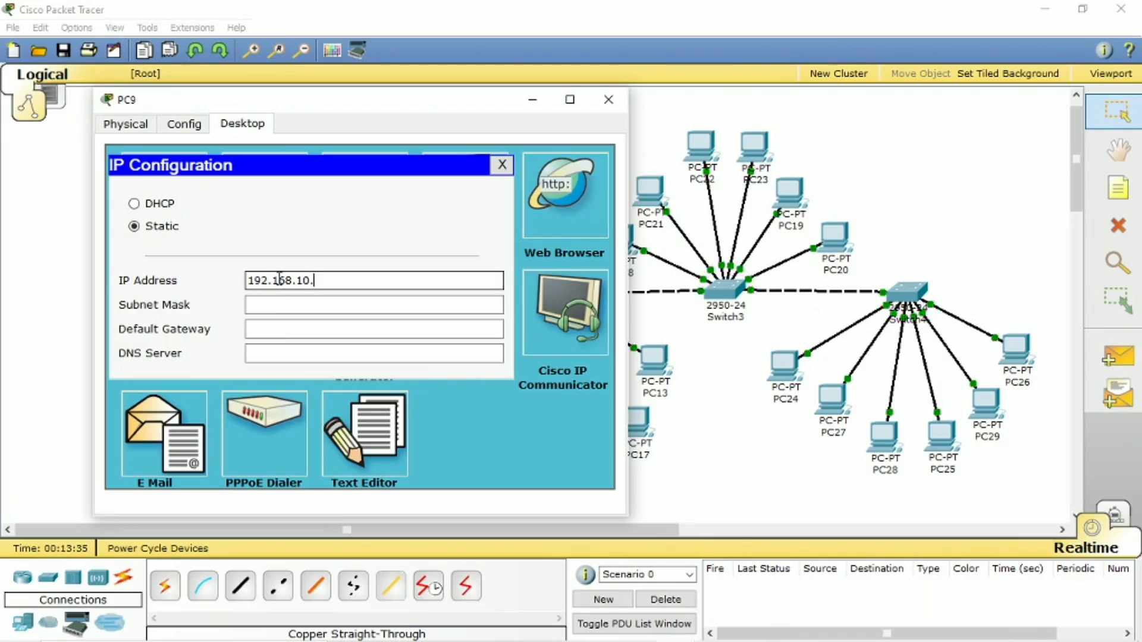
{"action": "key", "text": "Tab"}
{"action": "left_click", "coordinate": [609, 100]}
Assign PC10 the static IP address 192.168.10.10 and the subnet mask 255.255.255.0
{"action": "left_click", "coordinate": [389, 134]}
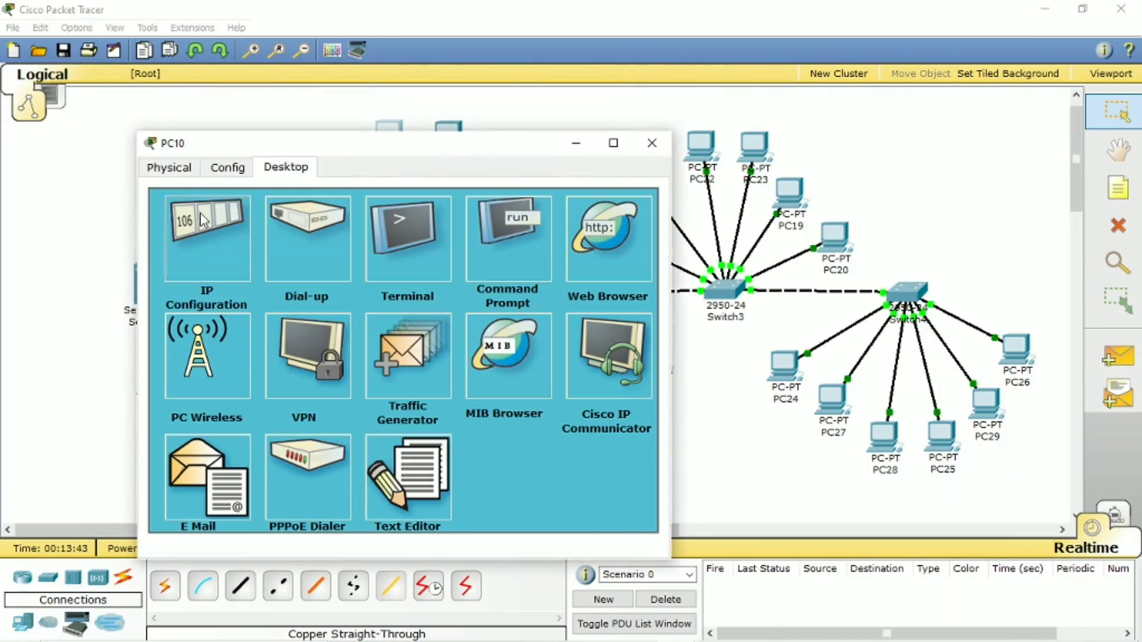
{"action": "left_click", "coordinate": [204, 256]}
{"action": "type", "text": "192.168.10.10"}
{"action": "key", "text": "Tab"}
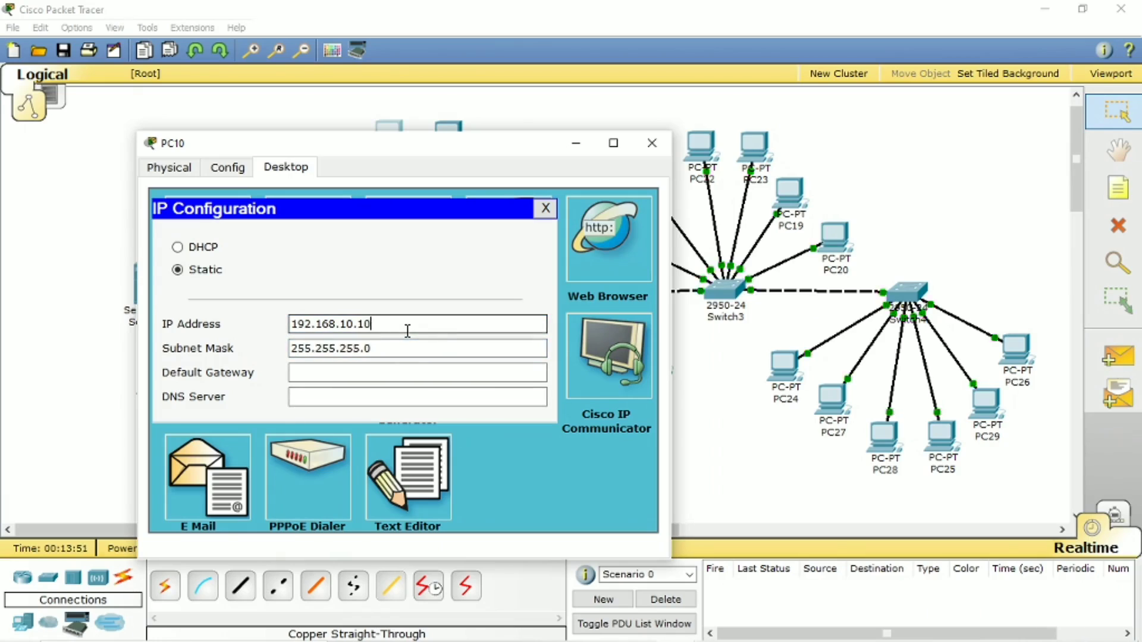
{"action": "left_click", "coordinate": [651, 143]}
Assign PC11 the static IP address 192.168.10.11 and the subnet mask 255.255.255.0
{"action": "left_click", "coordinate": [449, 134]}
{"action": "left_click", "coordinate": [177, 58]}
{"action": "left_click", "coordinate": [89, 125]}
{"action": "left_click", "coordinate": [310, 215]}
{"action": "type", "text": "192.168.10.11"}
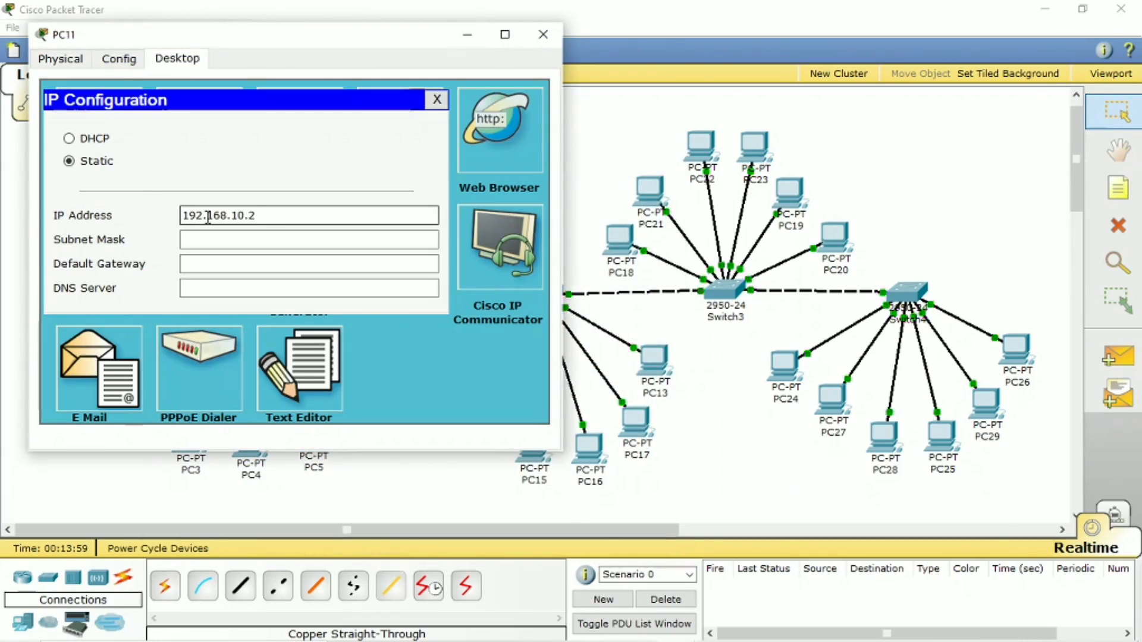
{"action": "key", "text": "Tab"}
{"action": "left_click", "coordinate": [542, 34]}
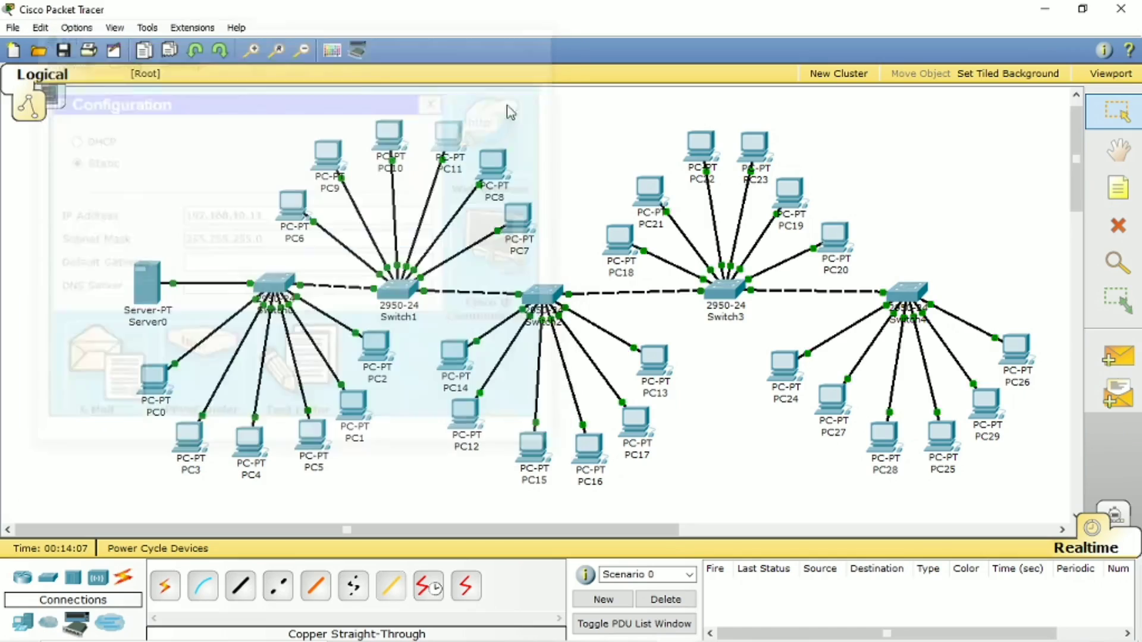
Assign PC8 the static IP address 192.168.10.12 with the default subnet mask
{"action": "left_click", "coordinate": [324, 160]}
{"action": "left_click", "coordinate": [198, 80]}
{"action": "left_click", "coordinate": [111, 146]}
{"action": "left_click", "coordinate": [230, 235]}
{"action": "type", "text": "192.168.10.12"}
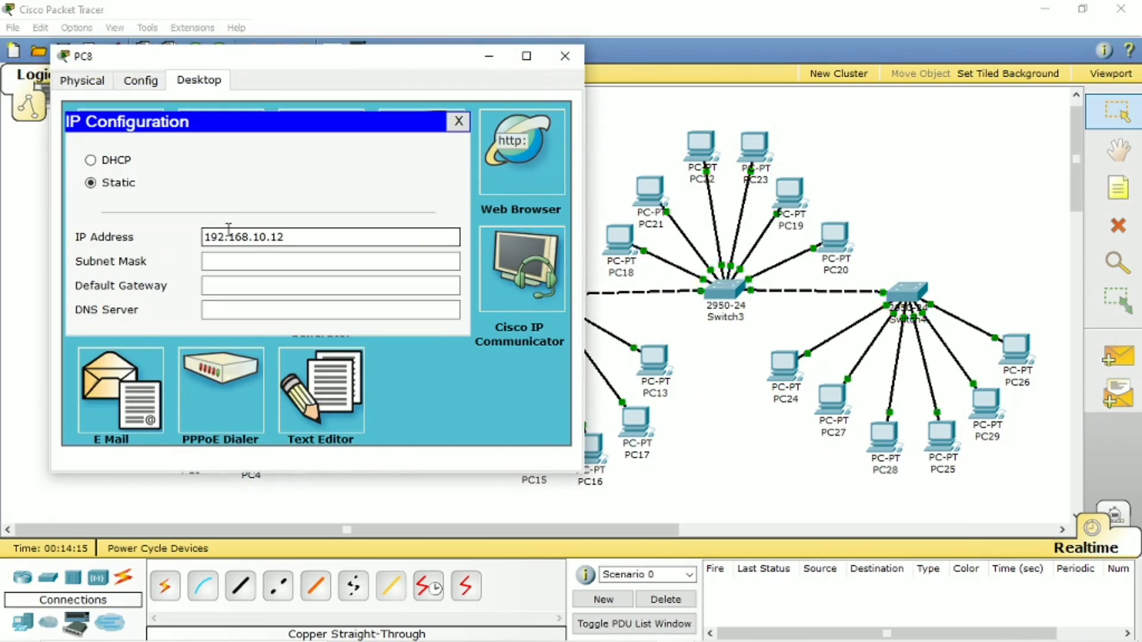
{"action": "key", "text": "Tab"}
{"action": "left_click", "coordinate": [565, 56]}
Assign PC7 the static IP address 192.168.10.13 with the default subnet mask
{"action": "left_click", "coordinate": [512, 228]}
{"action": "left_click", "coordinate": [242, 125]}
{"action": "left_click", "coordinate": [156, 191]}
{"action": "left_click", "coordinate": [323, 277]}
{"action": "type", "text": "192.168.10.13"}
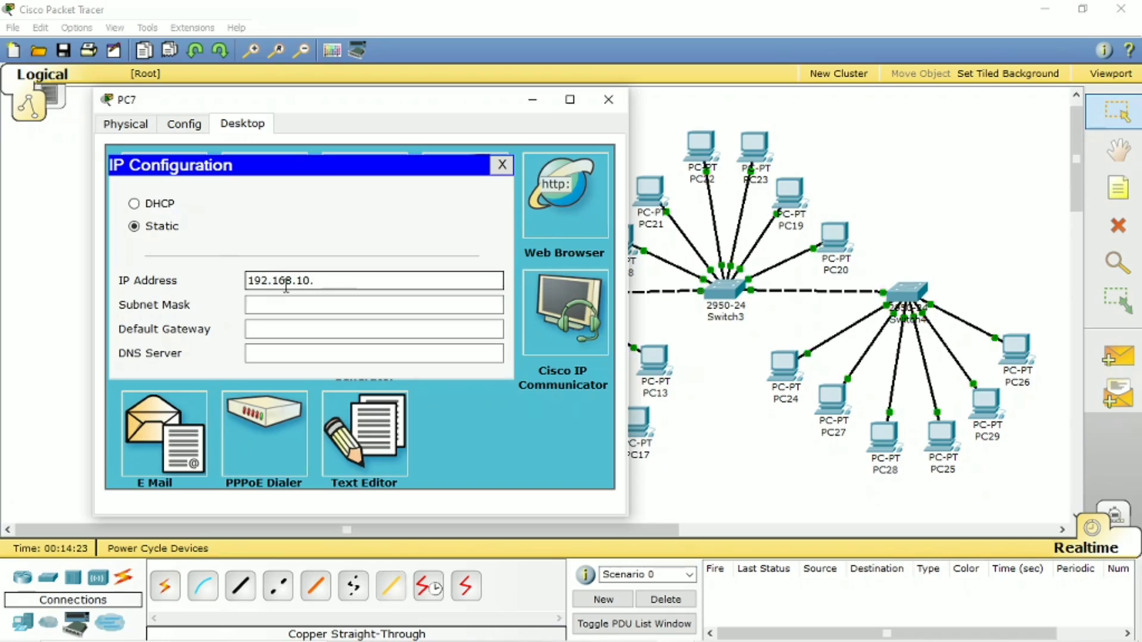
{"action": "key", "text": "Tab"}
{"action": "left_click", "coordinate": [607, 99]}
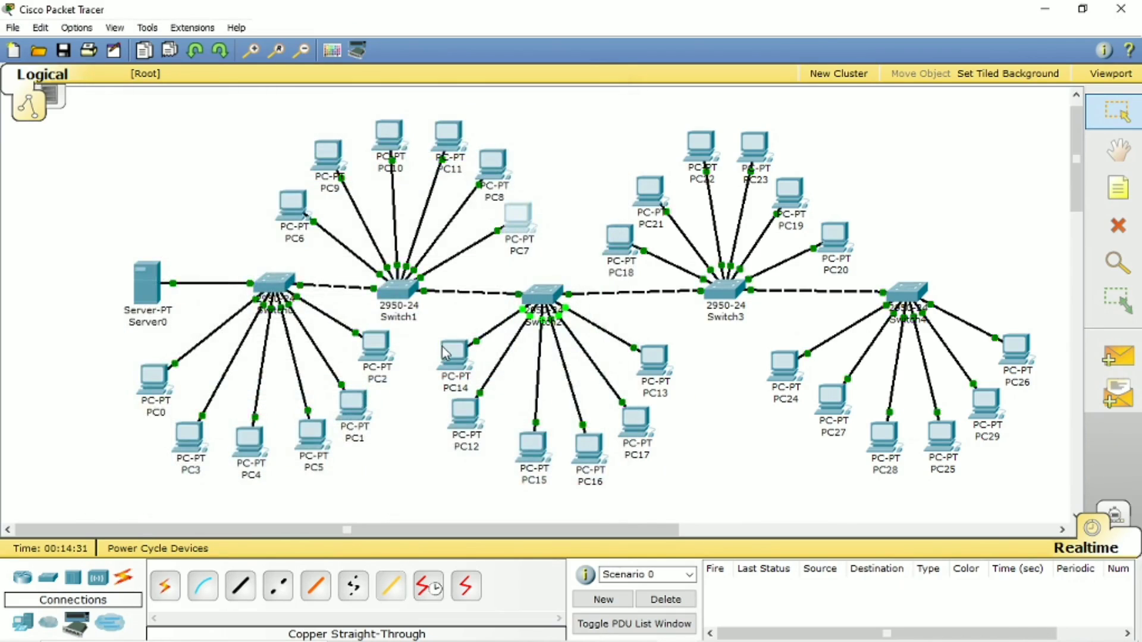
Assign PC14 the static IP address 192.168.10.14 and the subnet mask 255.255.255.0
{"action": "left_click", "coordinate": [407, 271]}
{"action": "left_click", "coordinate": [286, 167]}
{"action": "left_click", "coordinate": [204, 242]}
{"action": "left_click", "coordinate": [315, 324]}
{"action": "type", "text": "192.168.10.2"}
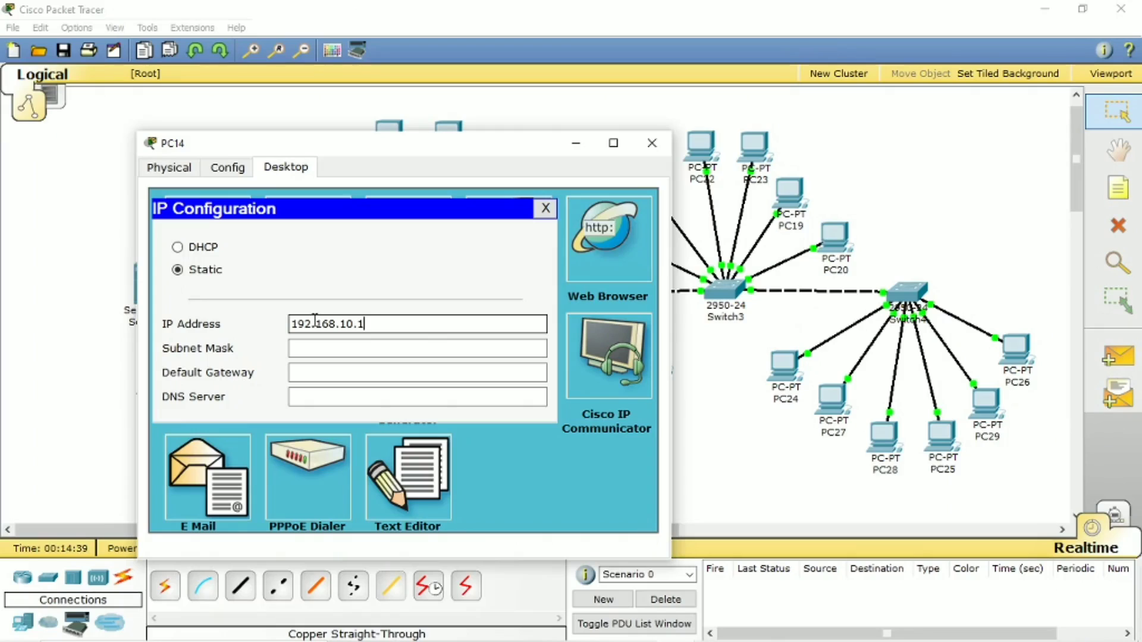
{"action": "type", "text": "4"}
{"action": "key", "text": "Tab"}
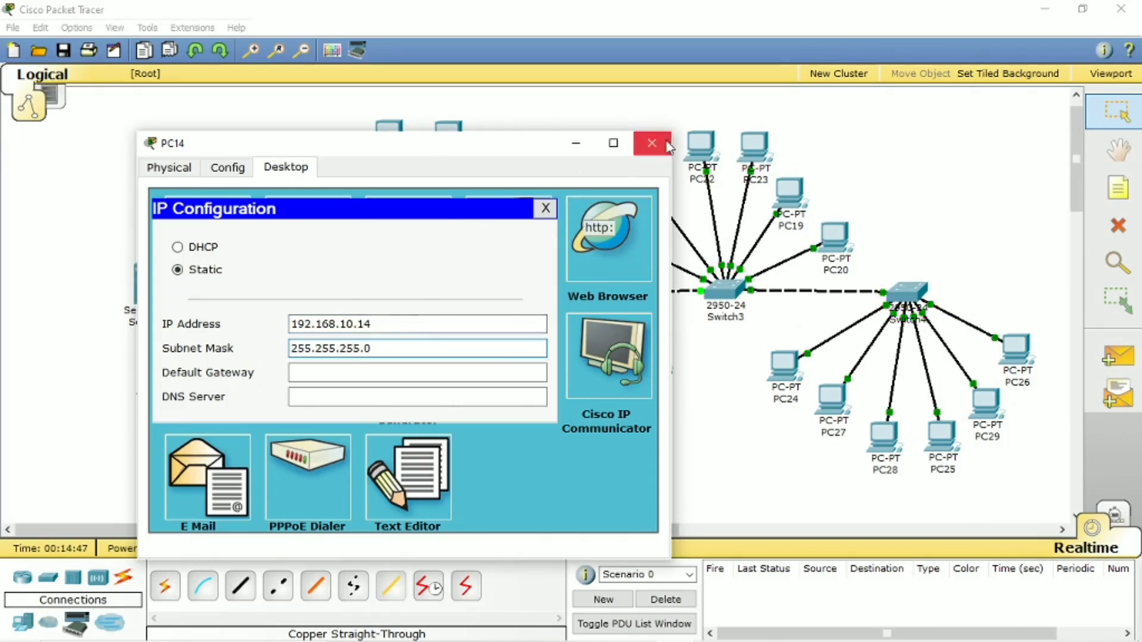
{"action": "left_click", "coordinate": [652, 144]}
Assign PC12 a static IP address in the 192.168.10 network with the default subnet mask
{"action": "left_click", "coordinate": [464, 408]}
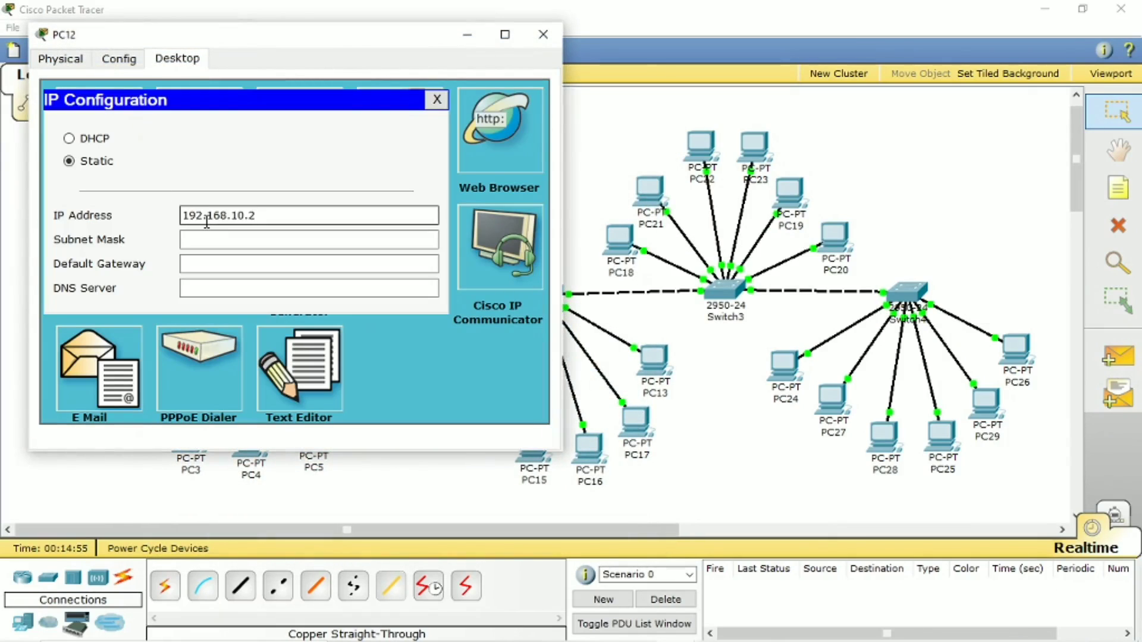
{"action": "type", "text": "5"}
{"action": "key", "text": "Tab"}
{"action": "left_click", "coordinate": [543, 35]}
Assign PC15 a static IP address in the 192.168.10 network with the default subnet mask
{"action": "left_click", "coordinate": [532, 443]}
{"action": "left_click", "coordinate": [198, 80]}
{"action": "left_click", "coordinate": [122, 153]}
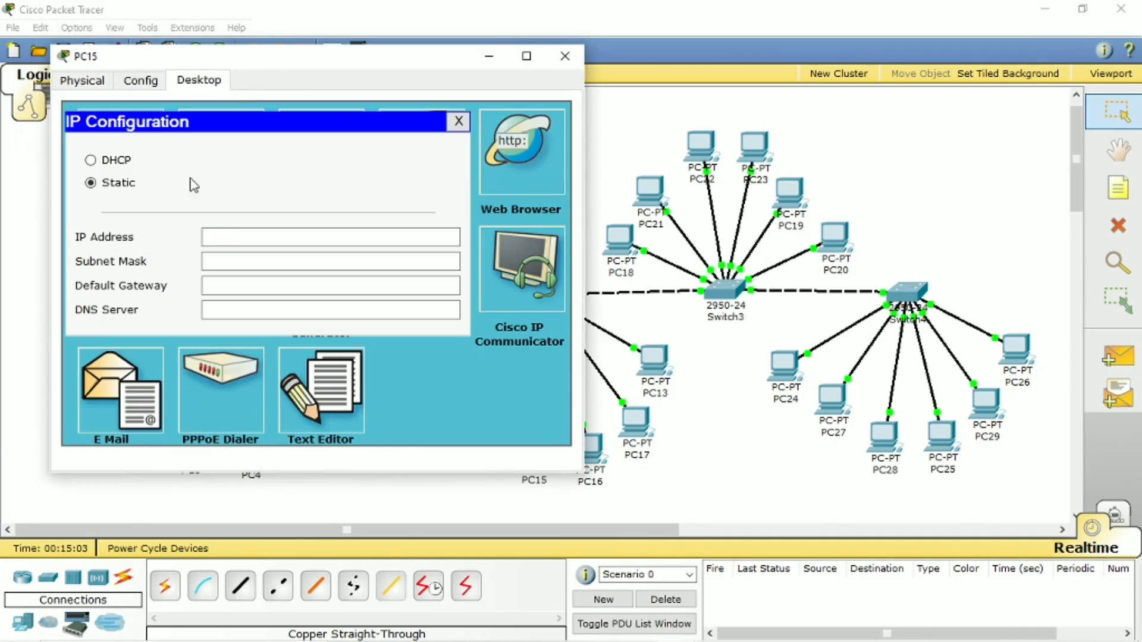
{"action": "left_click", "coordinate": [234, 236]}
{"action": "type", "text": "192.168.10.2"}
{"action": "key", "text": "Tab"}
{"action": "left_click", "coordinate": [565, 55]}
Assign PC16 the static IP address 192.168.10.17 and the subnet mask 255.255.255.0
{"action": "left_click", "coordinate": [592, 449]}
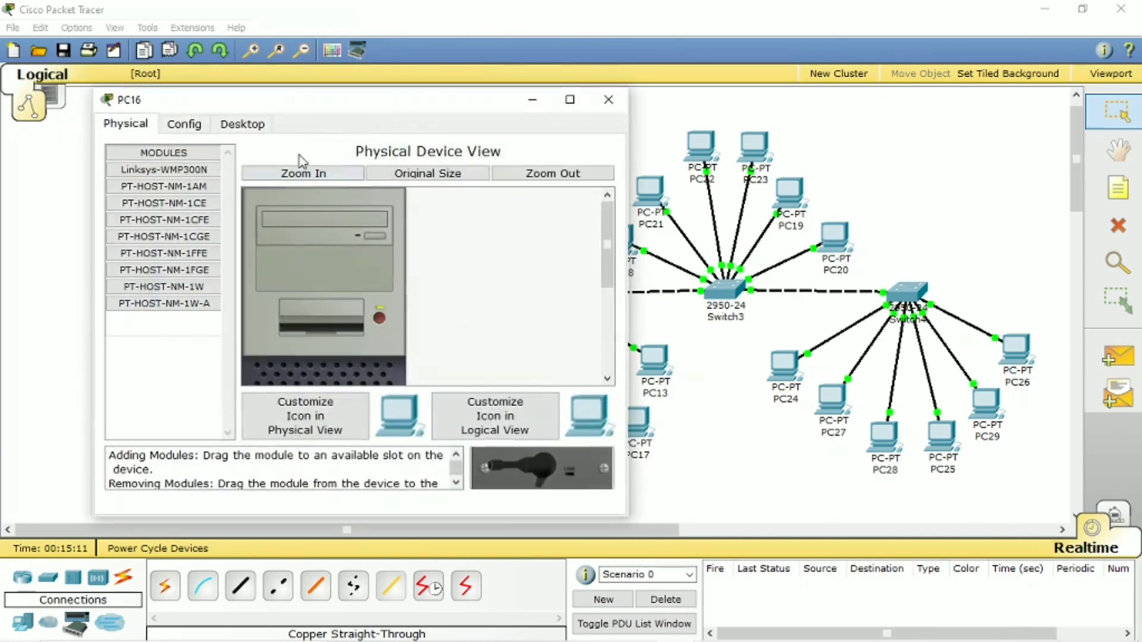
{"action": "left_click", "coordinate": [242, 123]}
{"action": "left_click", "coordinate": [166, 196]}
{"action": "left_click", "coordinate": [328, 273]}
{"action": "type", "text": "192.168.10.1"}
{"action": "type", "text": "7"}
{"action": "key", "text": "Tab"}
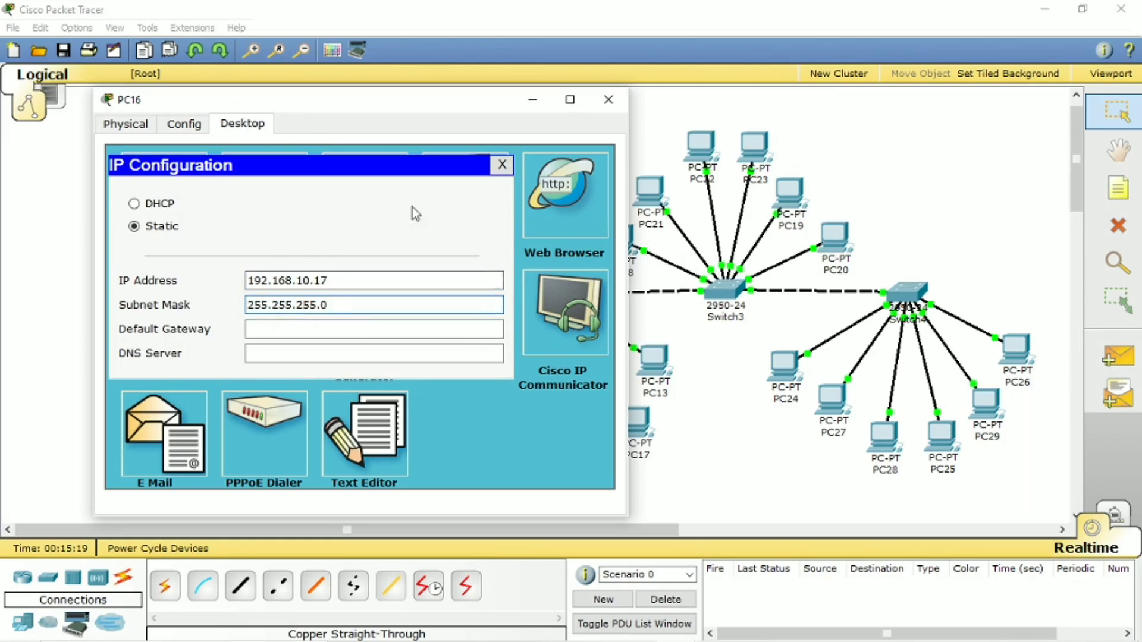
{"action": "left_click", "coordinate": [608, 99]}
Assign PC17 the static IP address 192.168.10.18 with the default subnet mask
{"action": "left_click", "coordinate": [640, 419]}
{"action": "left_click", "coordinate": [286, 167]}
{"action": "left_click", "coordinate": [209, 240]}
{"action": "left_click", "coordinate": [345, 321]}
{"action": "type", "text": "192.168.10.2"}
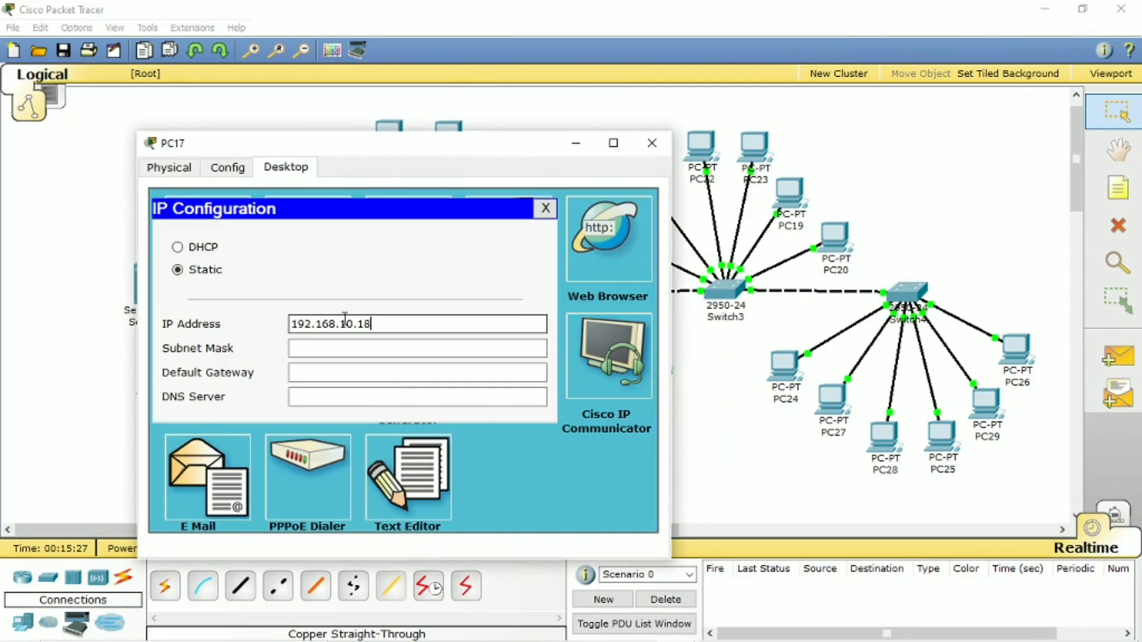
{"action": "type", "text": "8"}
{"action": "key", "text": "Tab"}
{"action": "left_click", "coordinate": [652, 142]}
Assign PC13 the static IP address 192.168.10.19 with the default subnet mask
{"action": "left_click", "coordinate": [654, 360]}
{"action": "left_click", "coordinate": [177, 57]}
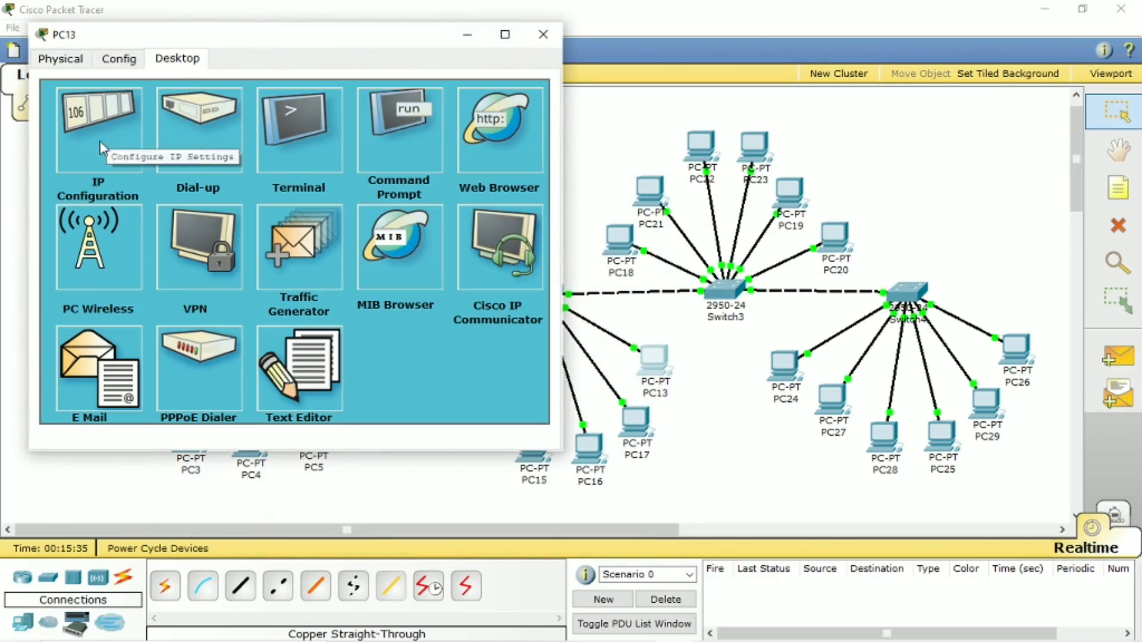
{"action": "left_click", "coordinate": [101, 147]}
{"action": "left_click", "coordinate": [212, 214]}
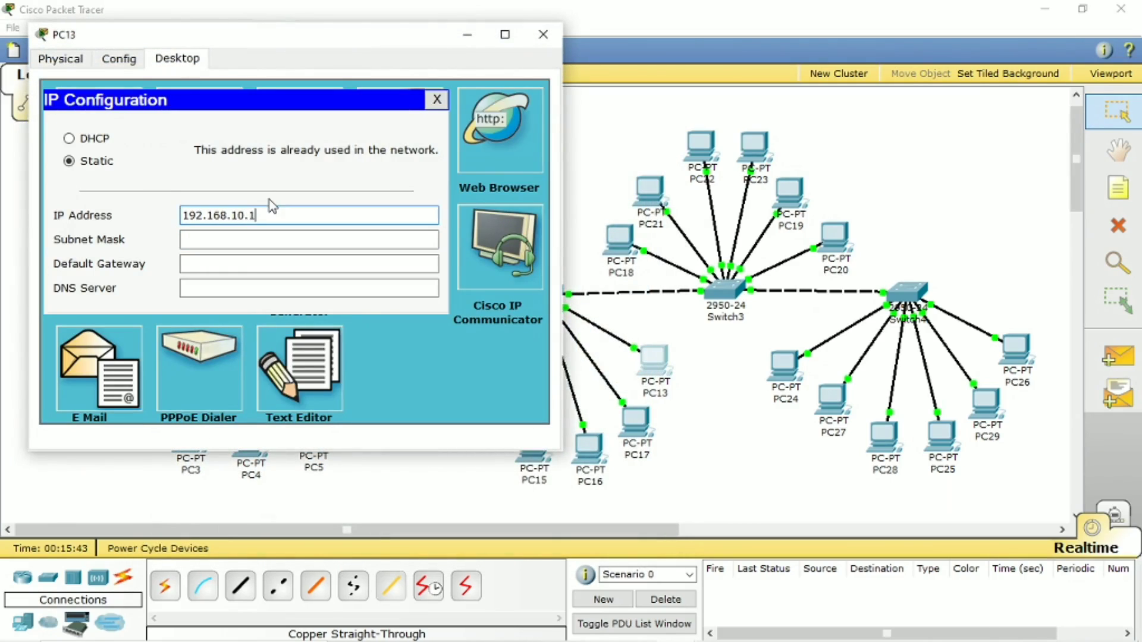
{"action": "type", "text": "9"}
{"action": "key", "text": "Tab"}
{"action": "left_click", "coordinate": [543, 34]}
Assign PC18 a static IP address in its IP configuration
{"action": "left_click", "coordinate": [618, 237]}
{"action": "left_click", "coordinate": [196, 79]}
{"action": "left_click", "coordinate": [119, 153]}
{"action": "left_click", "coordinate": [230, 228]}
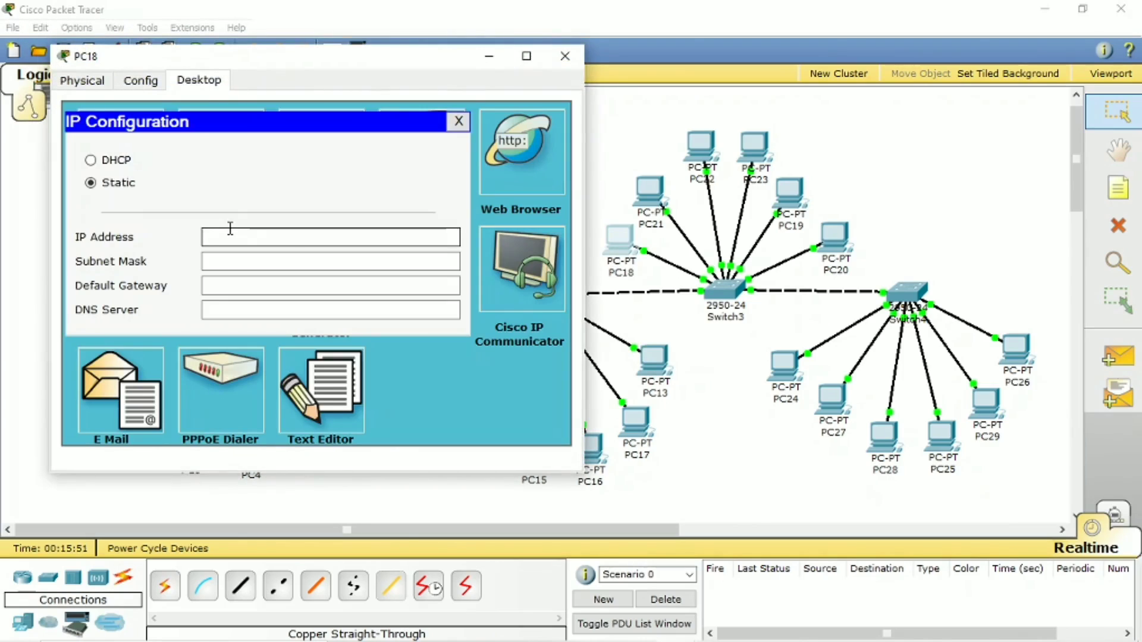
{"action": "left_click", "coordinate": [564, 56]}
Assign PC21 the static IP address 192.168.10.21 with the default subnet mask
{"action": "left_click", "coordinate": [649, 191]}
{"action": "left_click", "coordinate": [242, 124]}
{"action": "left_click", "coordinate": [163, 196]}
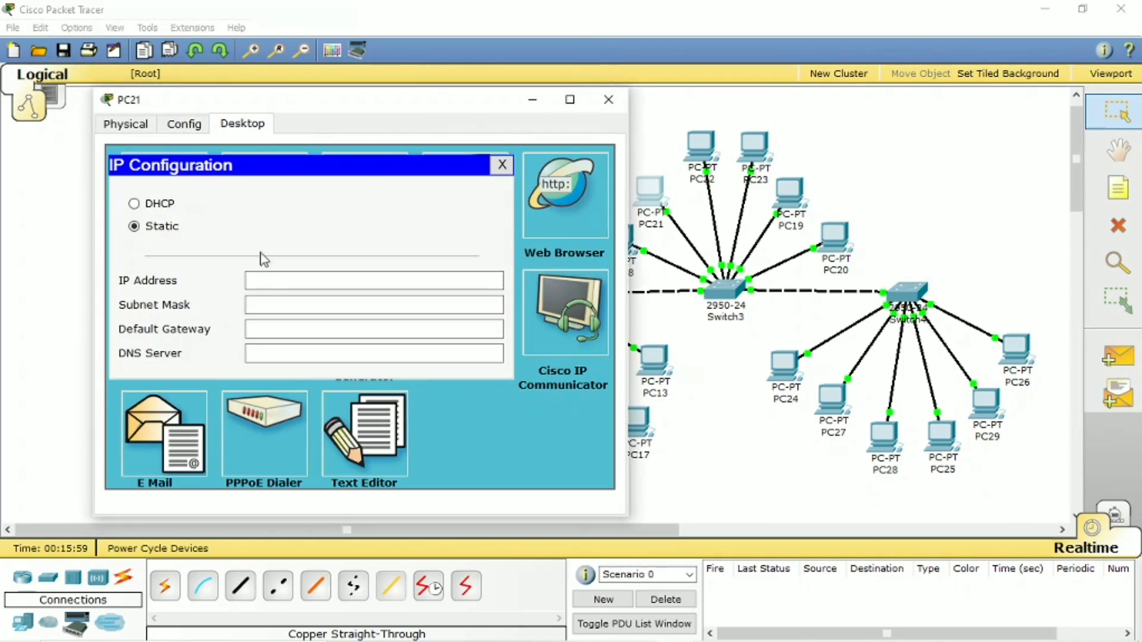
{"action": "type", "text": "192.168.10.21"}
{"action": "left_click", "coordinate": [421, 312]}
{"action": "left_click", "coordinate": [608, 99]}
Assign PC22 the static IP address 192.168.10.22 with the default subnet mask
{"action": "left_click", "coordinate": [700, 146]}
{"action": "left_click", "coordinate": [286, 167]}
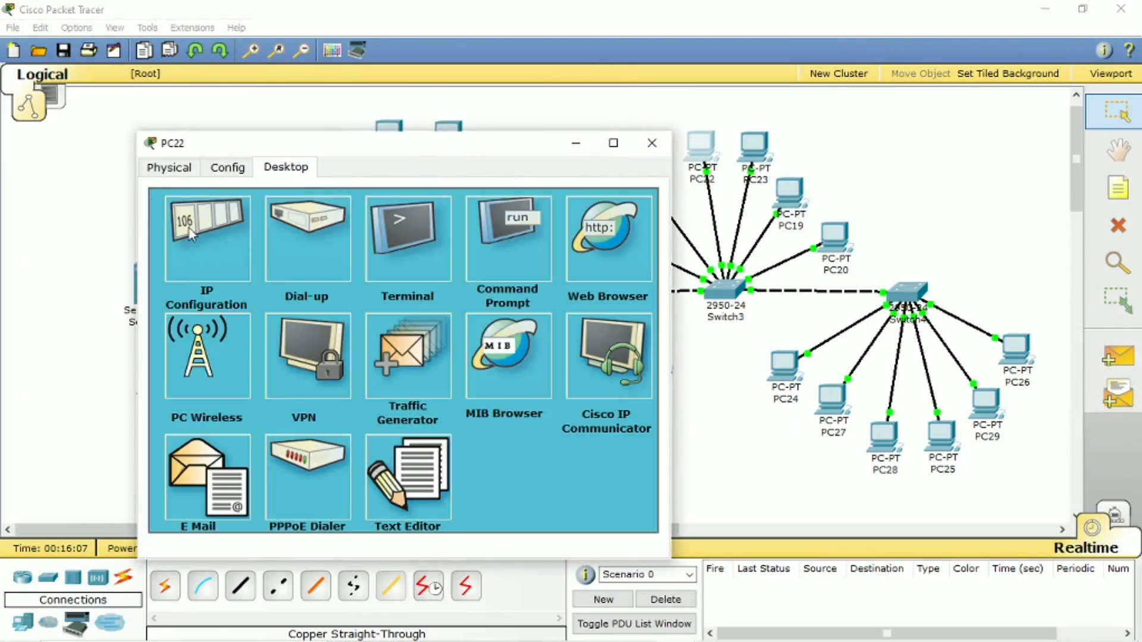
{"action": "left_click", "coordinate": [208, 240]}
{"action": "left_click", "coordinate": [318, 317]}
{"action": "type", "text": "192.168.10.22"}
{"action": "key", "text": "Tab"}
{"action": "left_click", "coordinate": [652, 143]}
Assign PC23 a static IP address in its IP configuration
{"action": "left_click", "coordinate": [754, 144]}
{"action": "left_click", "coordinate": [177, 58]}
{"action": "left_click", "coordinate": [100, 131]}
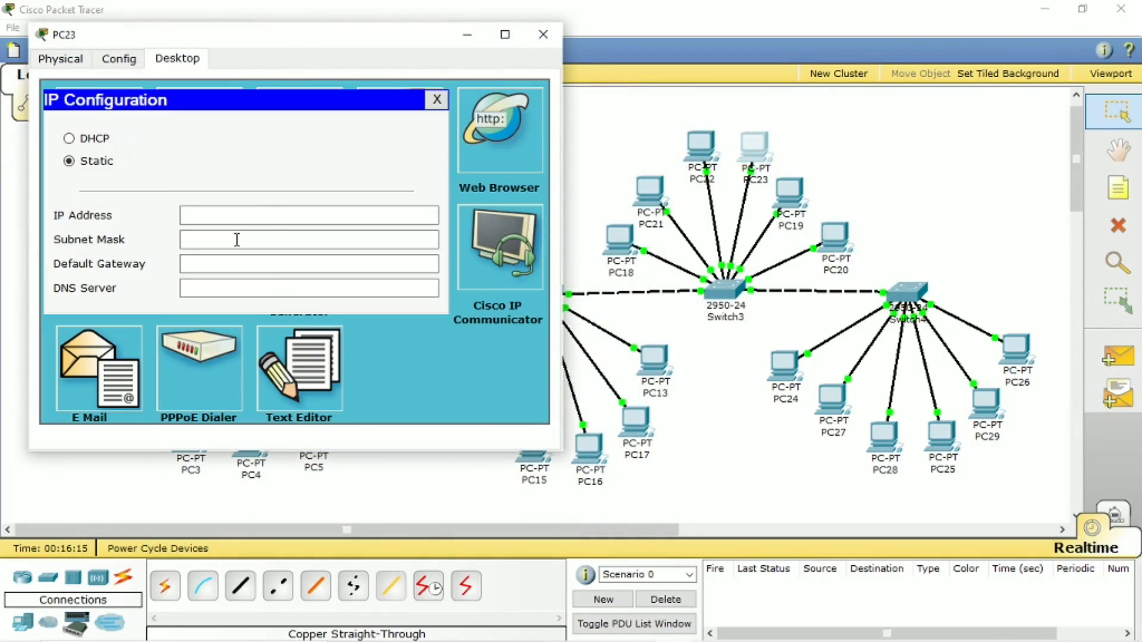
{"action": "left_click", "coordinate": [543, 34]}
Assign PC19 the static IP address 192.168.10.24 in its IP configuration
{"action": "left_click", "coordinate": [789, 191]}
{"action": "left_click", "coordinate": [198, 79]}
{"action": "left_click", "coordinate": [122, 153]}
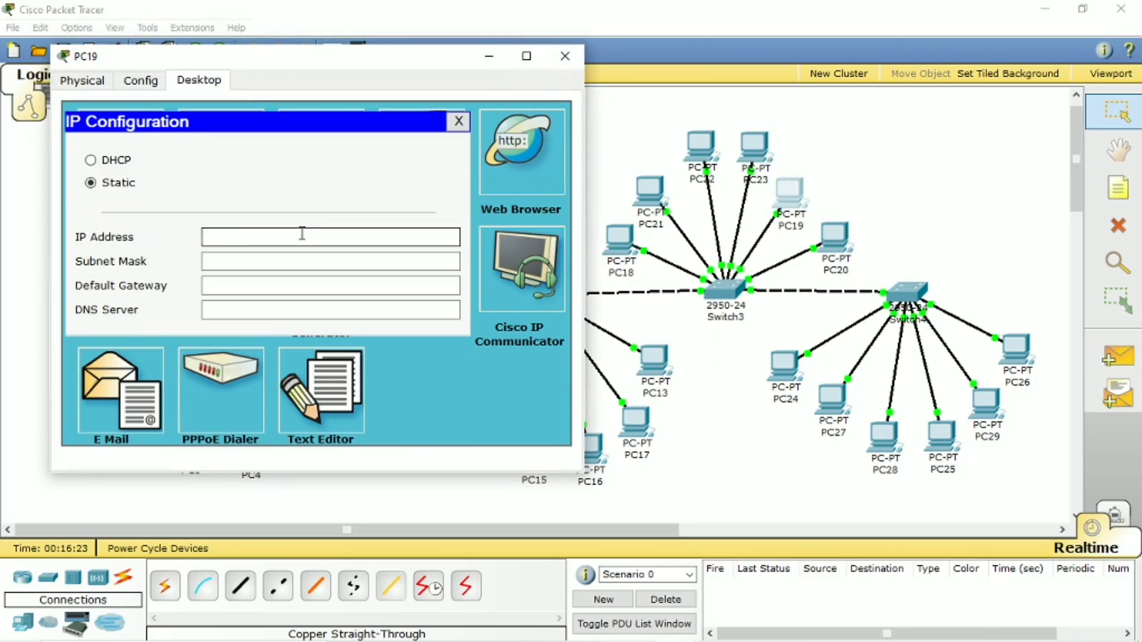
{"action": "type", "text": "192.168.10.24"}
{"action": "left_click", "coordinate": [565, 55]}
Assign PC20 a static IP address in the 192.168.10 network
{"action": "left_click", "coordinate": [834, 235]}
{"action": "left_click", "coordinate": [242, 123]}
{"action": "left_click", "coordinate": [180, 193]}
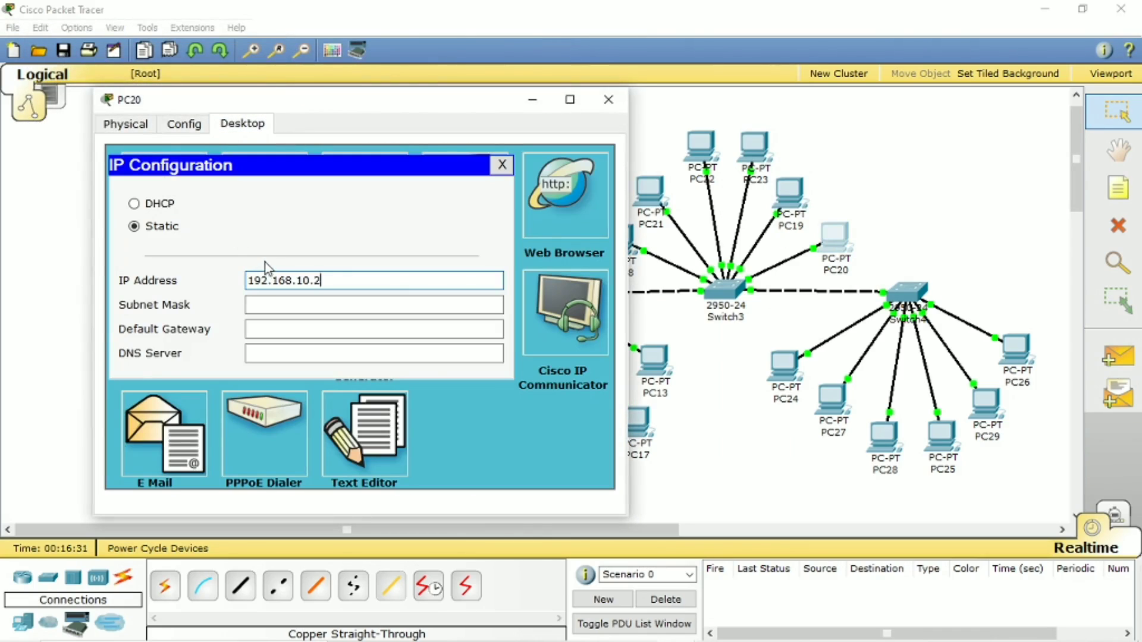
{"action": "left_click", "coordinate": [608, 99]}
Assign PC24 the static IP address 192.168.10.26 with the default subnet mask
{"action": "left_click", "coordinate": [784, 364]}
{"action": "left_click", "coordinate": [285, 167]}
{"action": "left_click", "coordinate": [224, 236]}
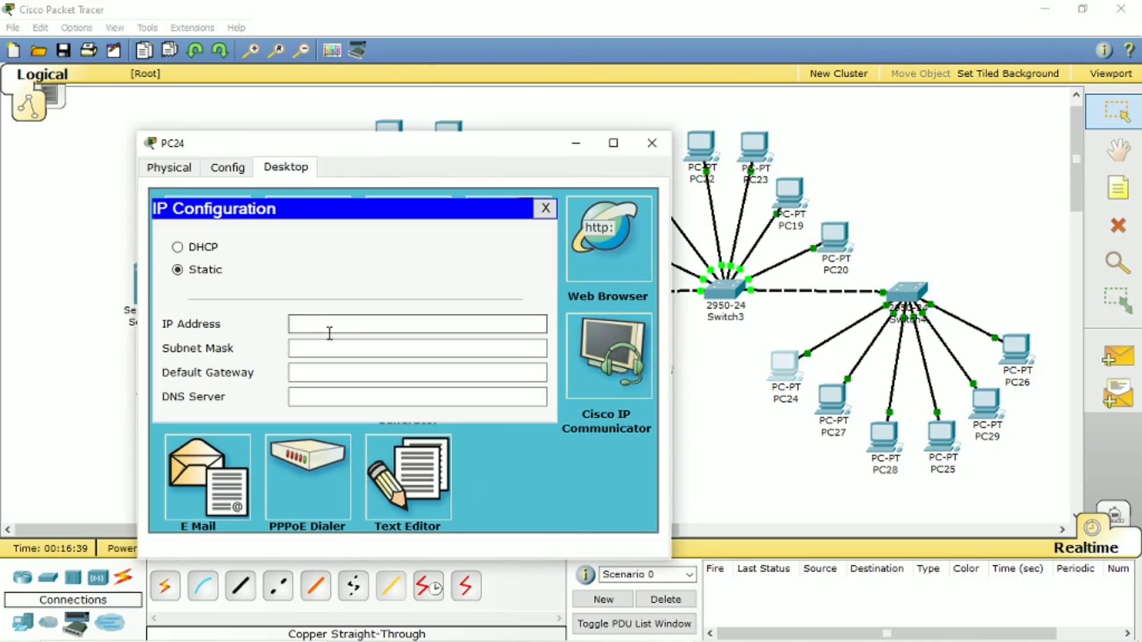
{"action": "left_click", "coordinate": [333, 324]}
{"action": "type", "text": "192.168.10.26"}
{"action": "left_click", "coordinate": [416, 349]}
{"action": "left_click", "coordinate": [653, 142]}
Assign PC27 the static IP address 192.168.10.27 in its IP configuration
{"action": "left_click", "coordinate": [831, 397]}
{"action": "left_click", "coordinate": [177, 58]}
{"action": "left_click", "coordinate": [89, 141]}
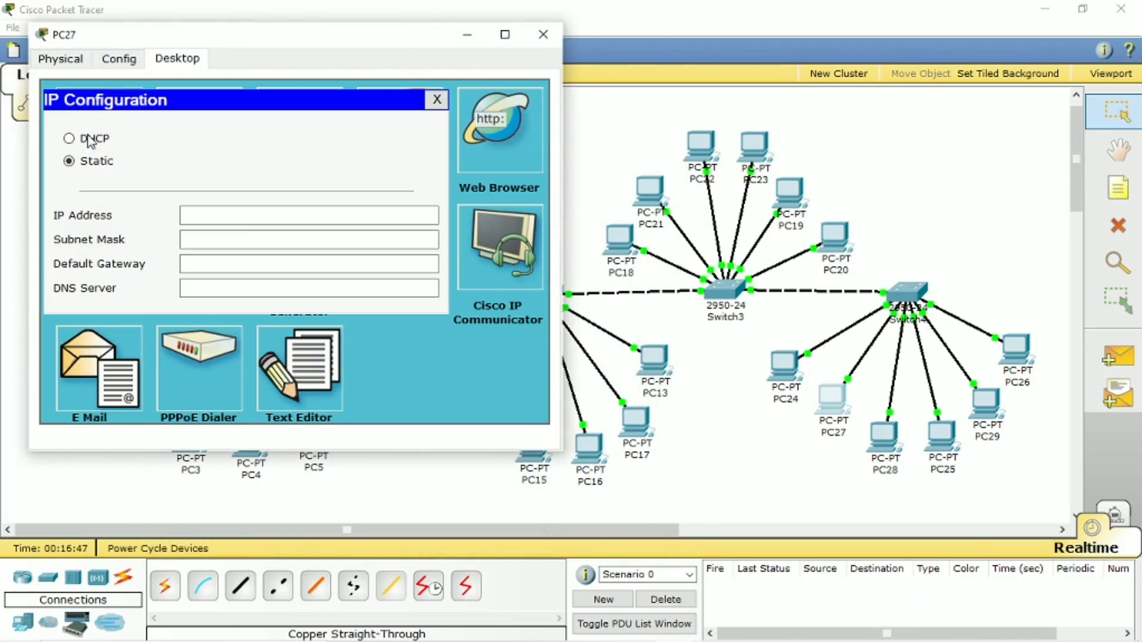
{"action": "type", "text": "192.168.10.27"}
{"action": "left_click", "coordinate": [543, 34]}
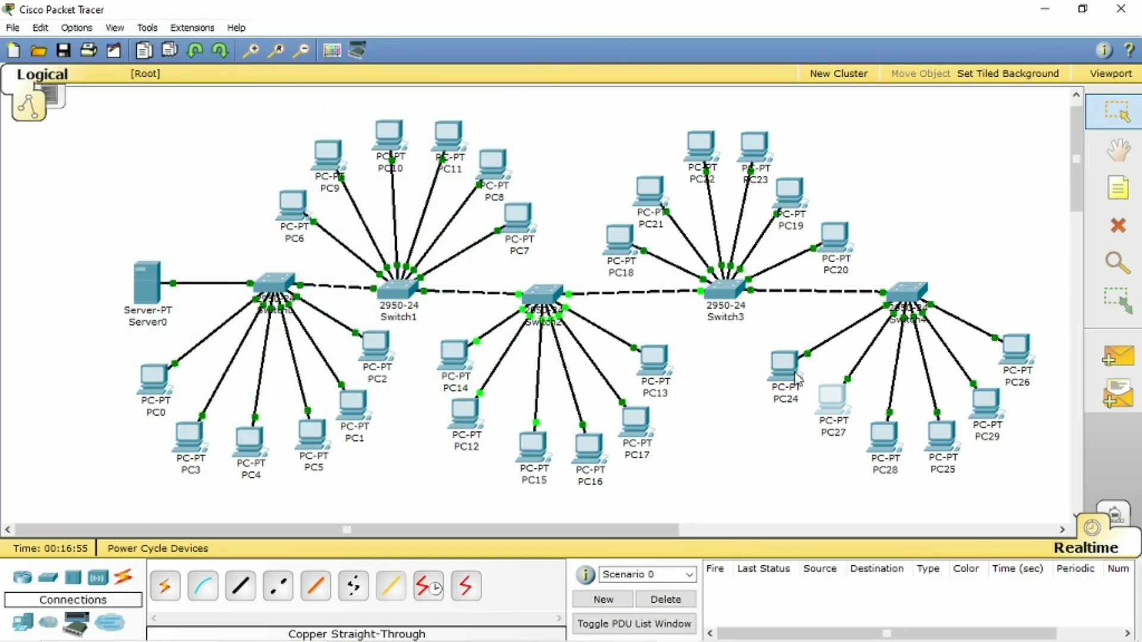
Assign PC28 the static IP address 192.168.10.28 in its IP configuration
{"action": "left_click", "coordinate": [884, 437]}
{"action": "left_click", "coordinate": [200, 80]}
{"action": "left_click", "coordinate": [119, 148]}
{"action": "left_click", "coordinate": [231, 238]}
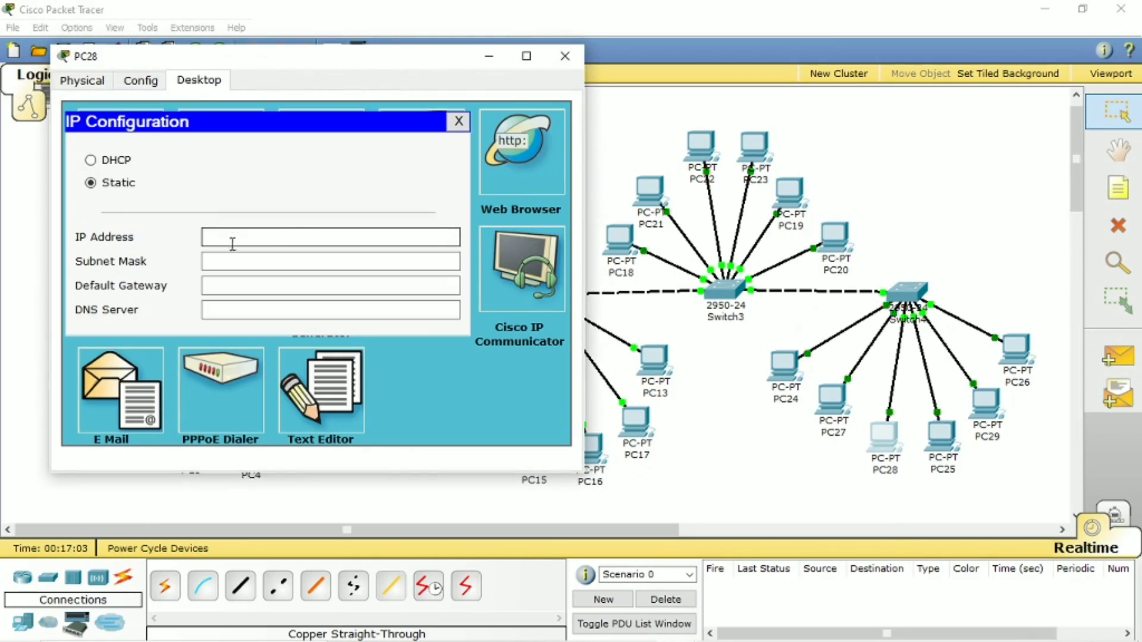
{"action": "type", "text": "192.168.10.28"}
{"action": "left_click", "coordinate": [565, 56]}
Assign PC25 the static IP address 192.168.10.29 in its IP configuration
{"action": "left_click", "coordinate": [941, 437]}
{"action": "left_click", "coordinate": [242, 123]}
{"action": "left_click", "coordinate": [164, 197]}
{"action": "left_click", "coordinate": [357, 280]}
{"action": "type", "text": "192.168.10.29"}
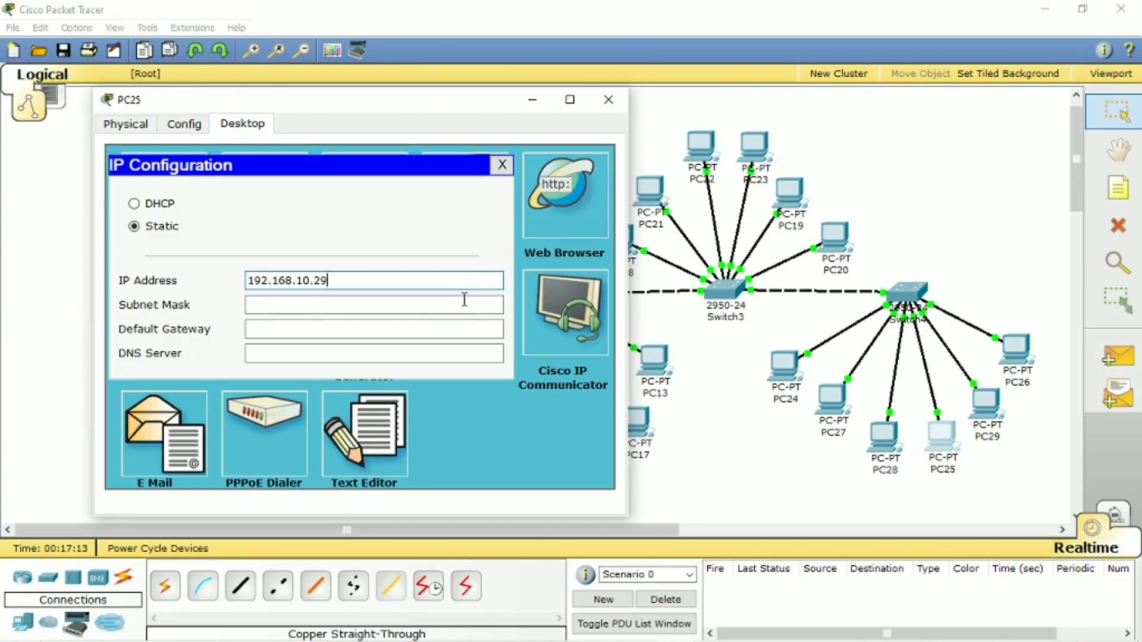
{"action": "left_click", "coordinate": [608, 99]}
Assign PC29 the static IP address 192.168.10.30 in its IP configuration
{"action": "left_click", "coordinate": [986, 403]}
{"action": "left_click", "coordinate": [285, 167]}
{"action": "left_click", "coordinate": [207, 239]}
{"action": "left_click", "coordinate": [395, 323]}
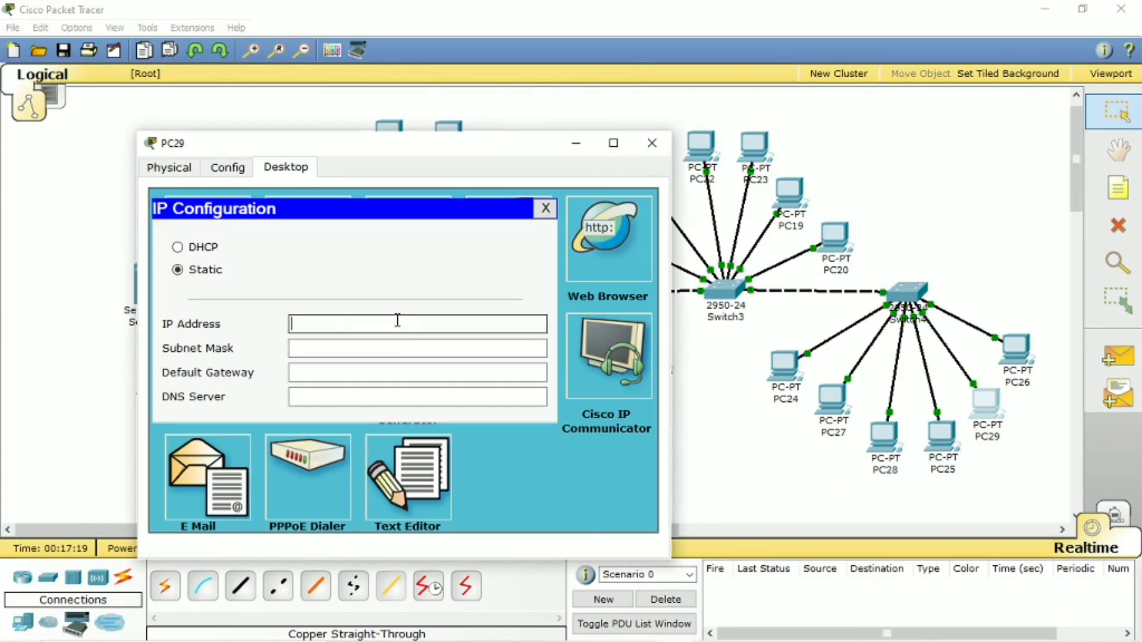
{"action": "type", "text": "192.168.10.30"}
{"action": "left_click", "coordinate": [652, 142]}
Assign PC26 the static IP address 192.168.10.31 and the subnet mask 255.255.255.0
{"action": "left_click", "coordinate": [1016, 348]}
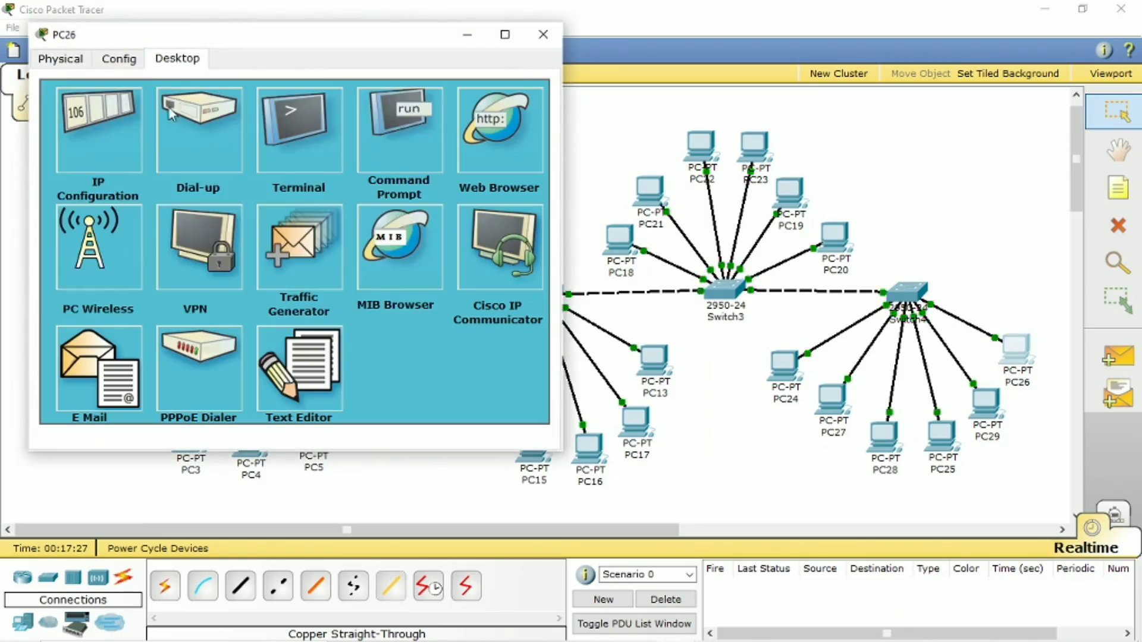
{"action": "left_click", "coordinate": [95, 134]}
{"action": "left_click", "coordinate": [194, 215]}
{"action": "type", "text": "192.168.10.31"}
{"action": "key", "text": "Tab"}
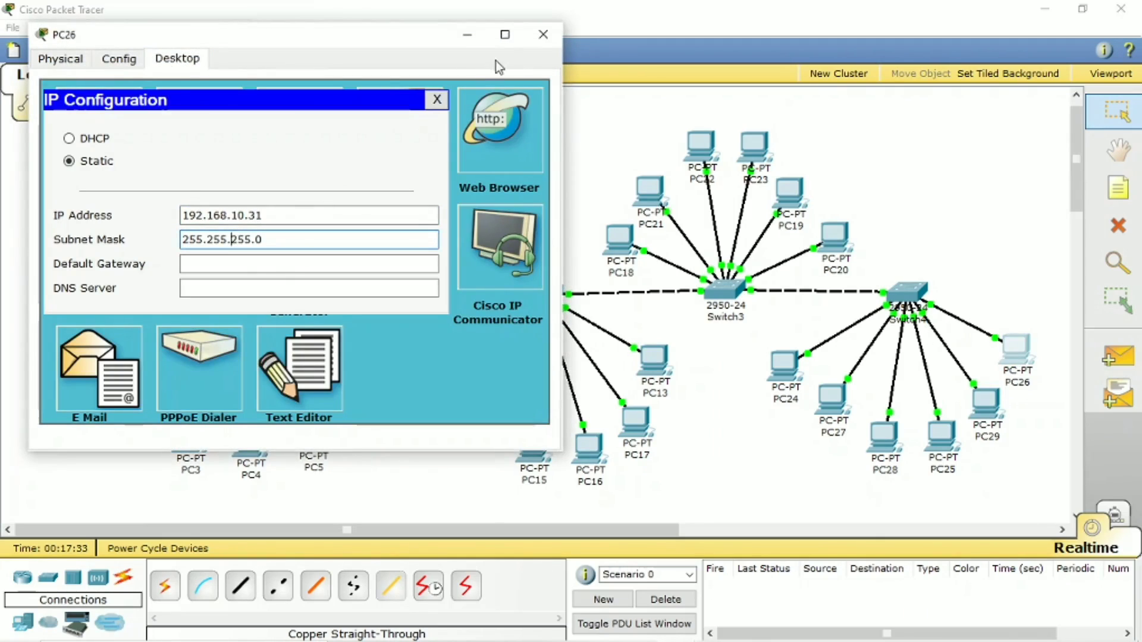
{"action": "left_click", "coordinate": [542, 34]}
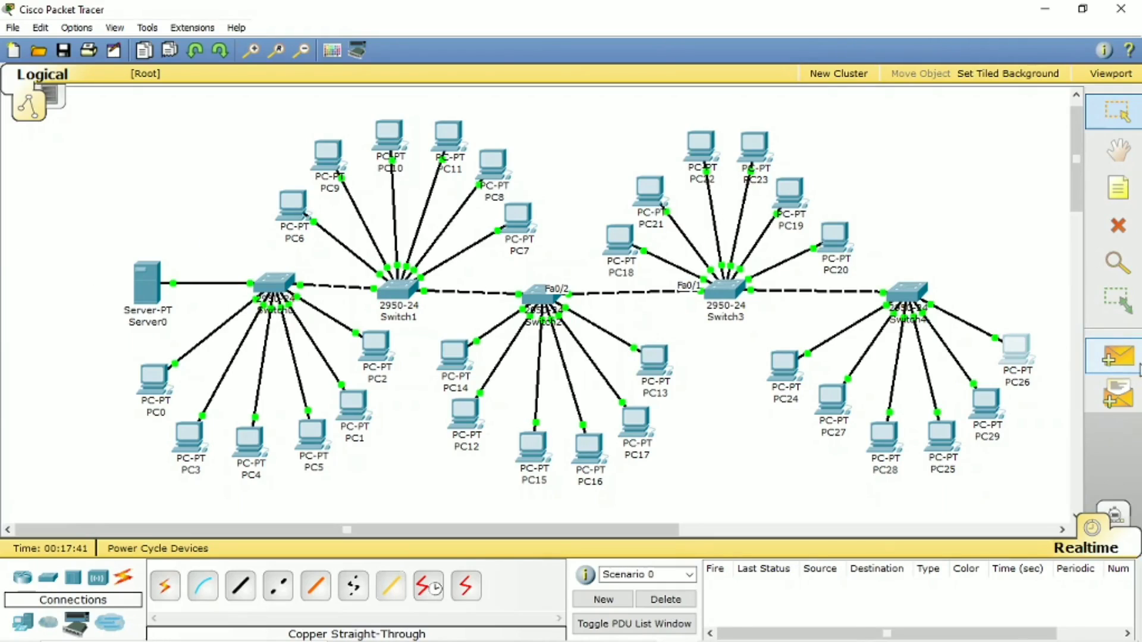
Test connectivity by sending a simple PDU from PC29 to Server0
{"action": "left_click", "coordinate": [1117, 355]}
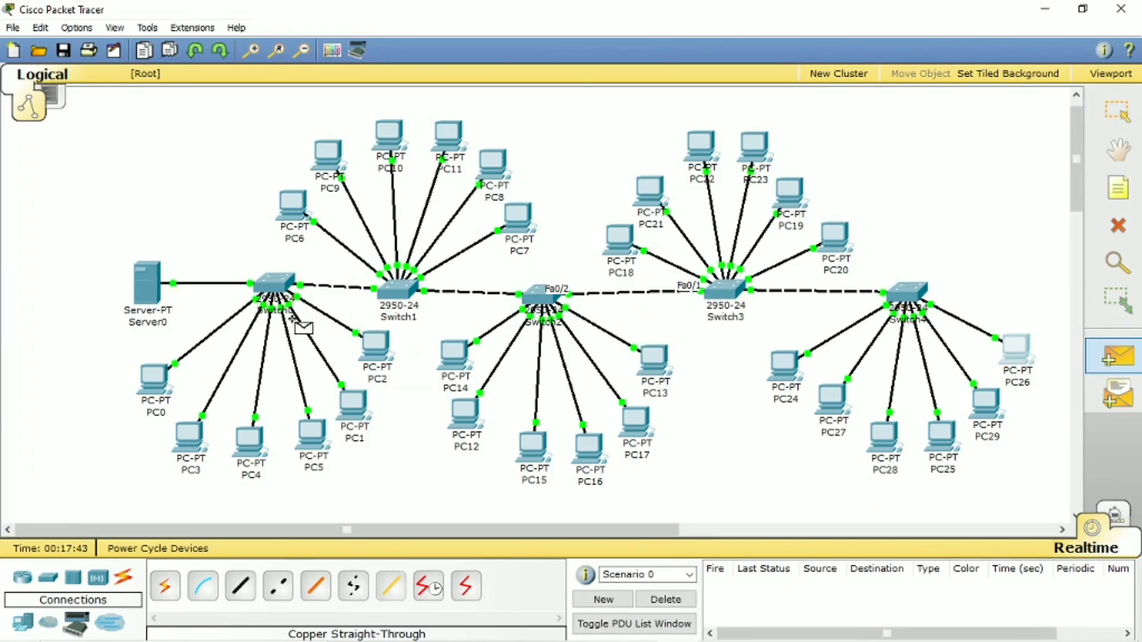
{"action": "left_click", "coordinate": [986, 406]}
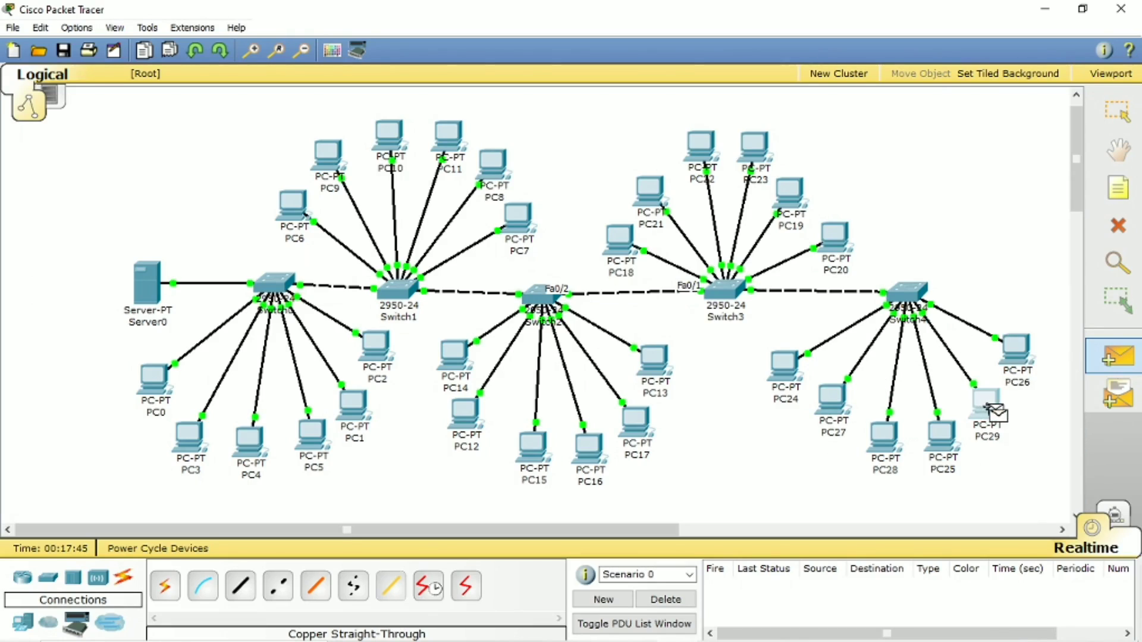
{"action": "left_click", "coordinate": [136, 278]}
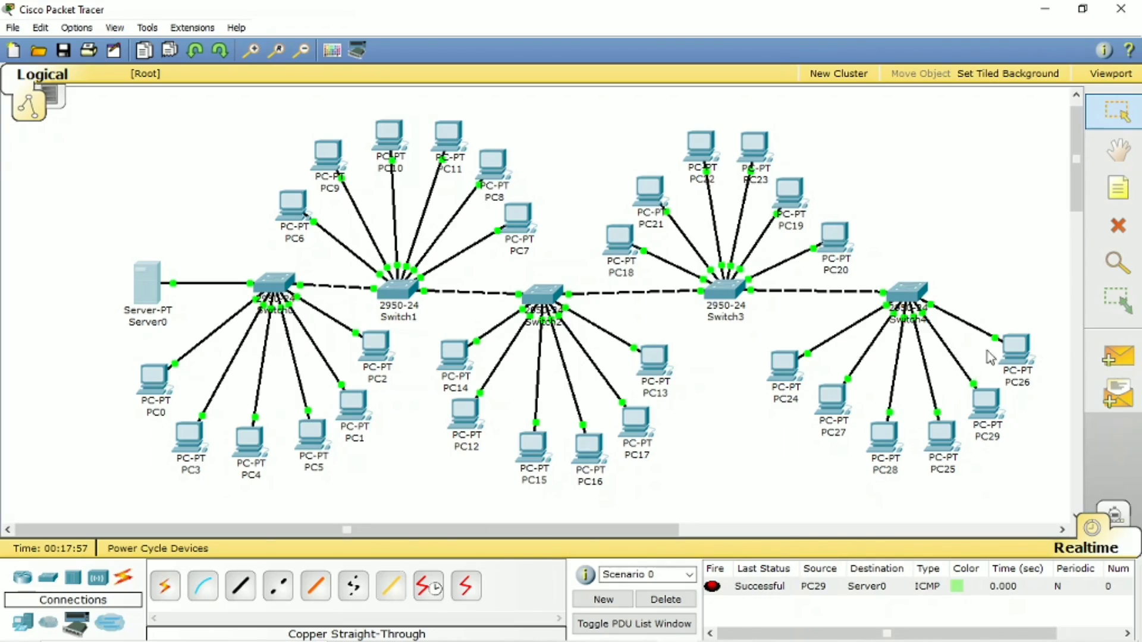
Nudge Switch2 and Switch1 slightly upward to line them up with the neighbouring switches
{"action": "mouse_move", "coordinate": [1022, 355]}
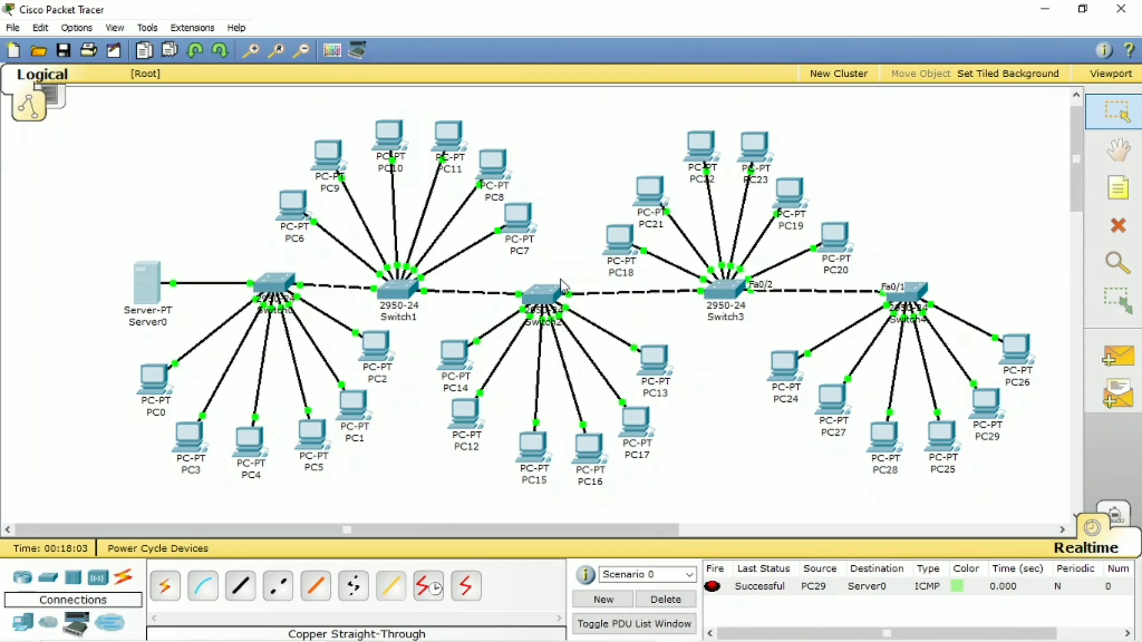
{"action": "mouse_move", "coordinate": [555, 296]}
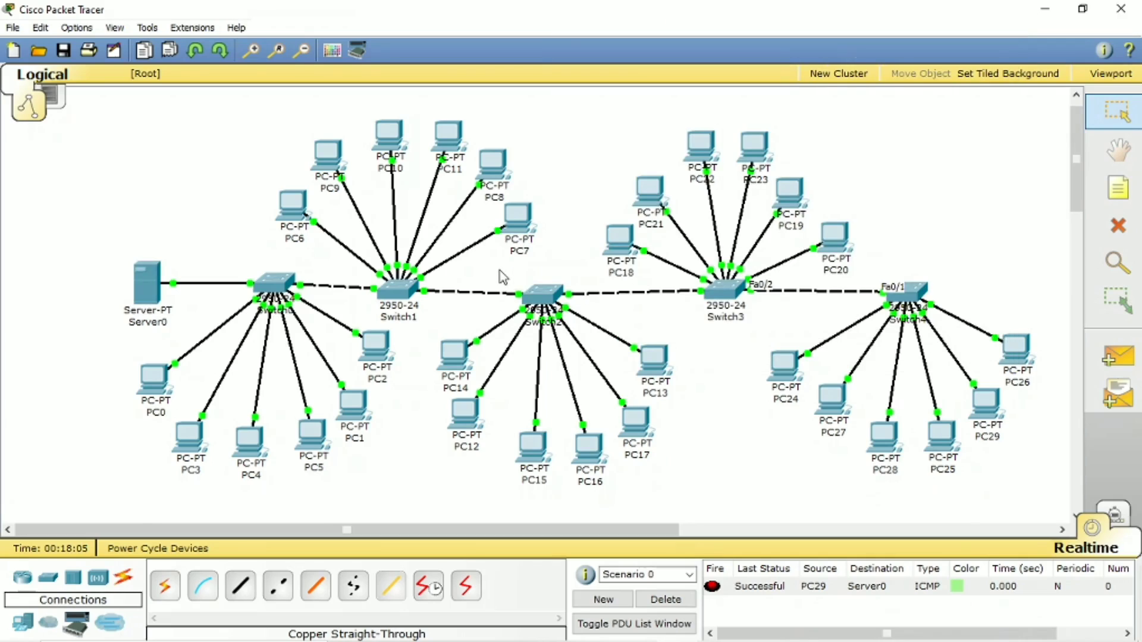
{"action": "left_click_drag", "start_coordinate": [536, 295], "coordinate": [541, 289]}
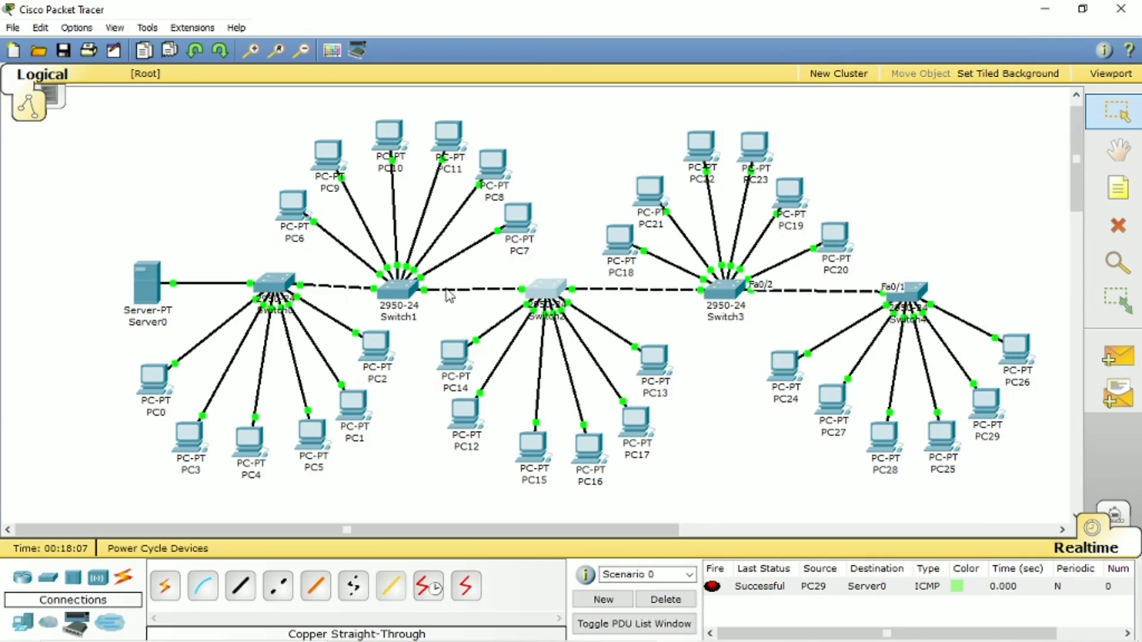
{"action": "left_click_drag", "start_coordinate": [393, 293], "coordinate": [397, 289]}
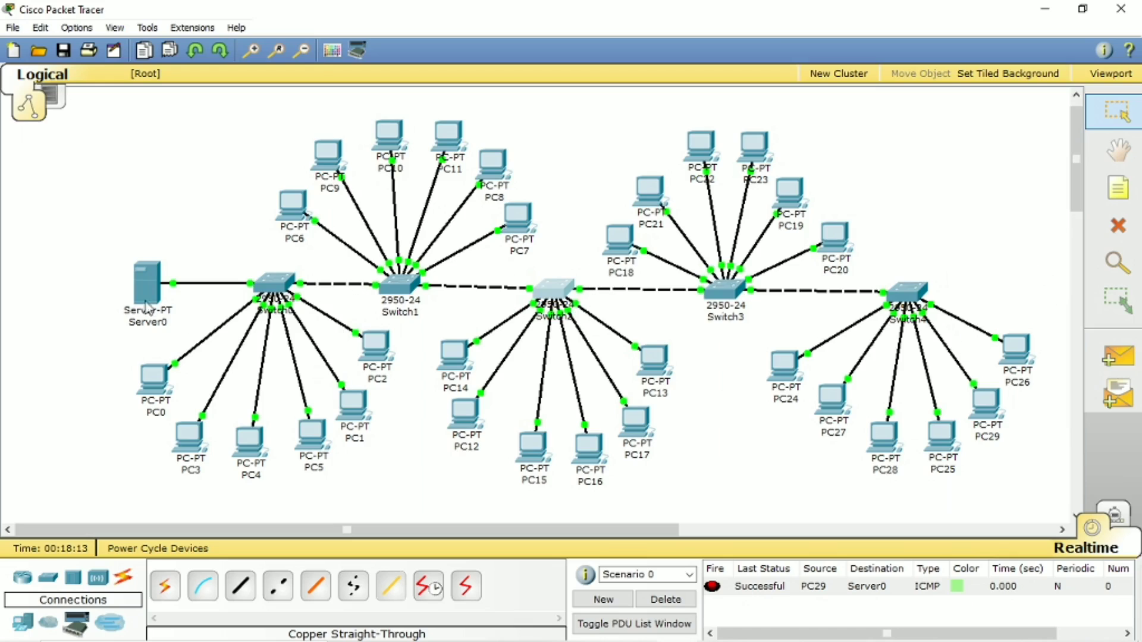
Ping the server address 192.168.10.1 from PC26's command prompt
{"action": "left_click", "coordinate": [1020, 355]}
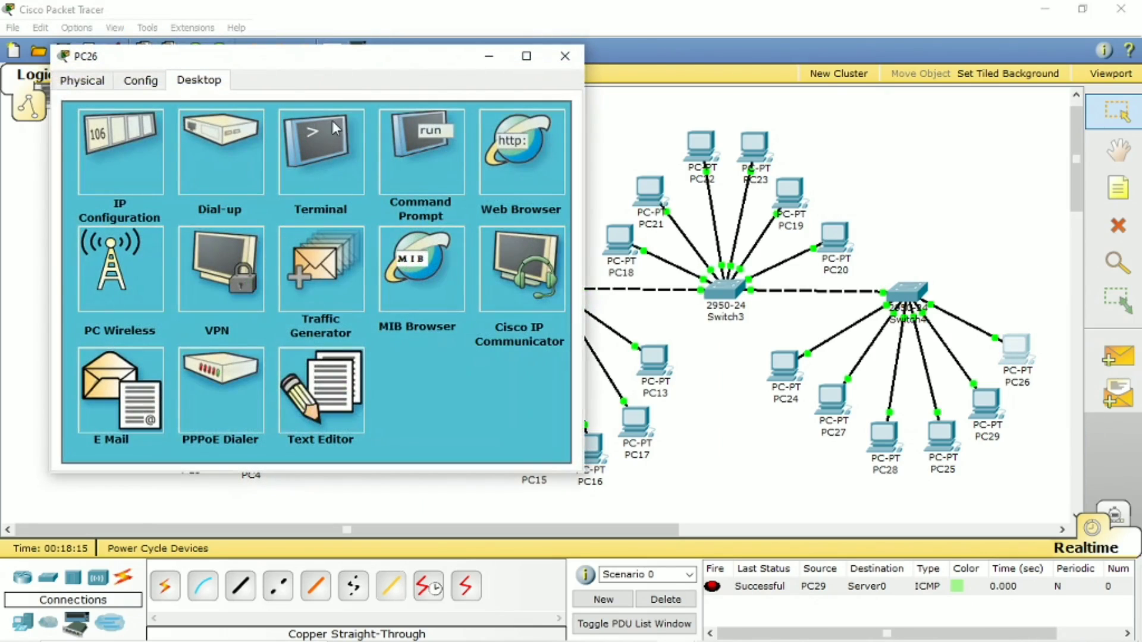
{"action": "left_click", "coordinate": [444, 154]}
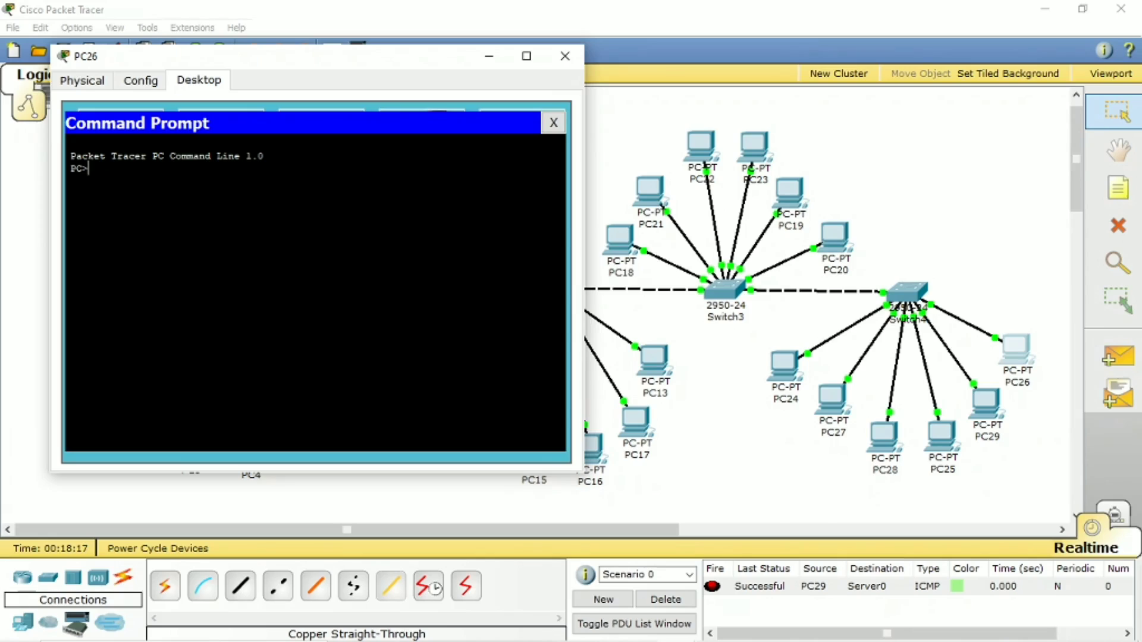
{"action": "type", "text": "ping 192.168.10.1"}
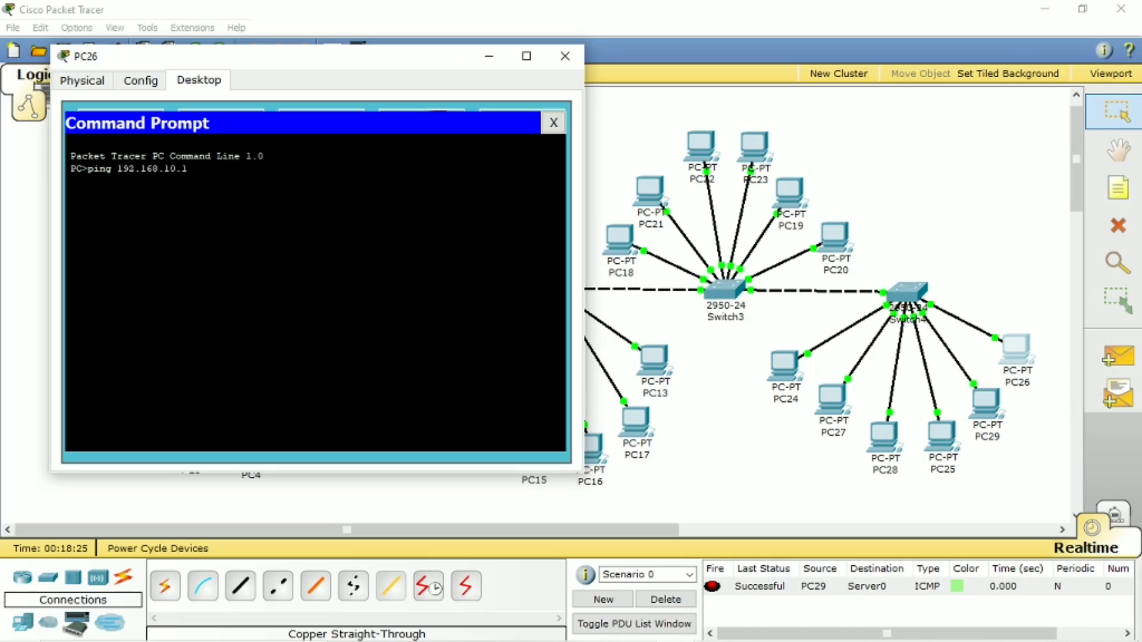
{"action": "key", "text": "Return"}
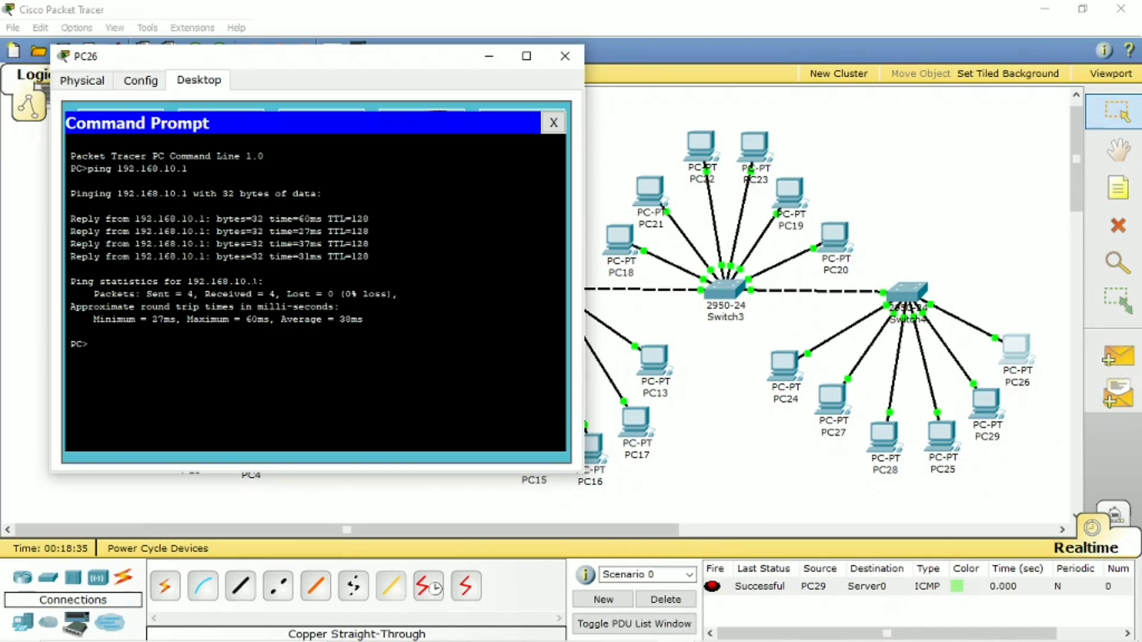
{"action": "left_click", "coordinate": [564, 56]}
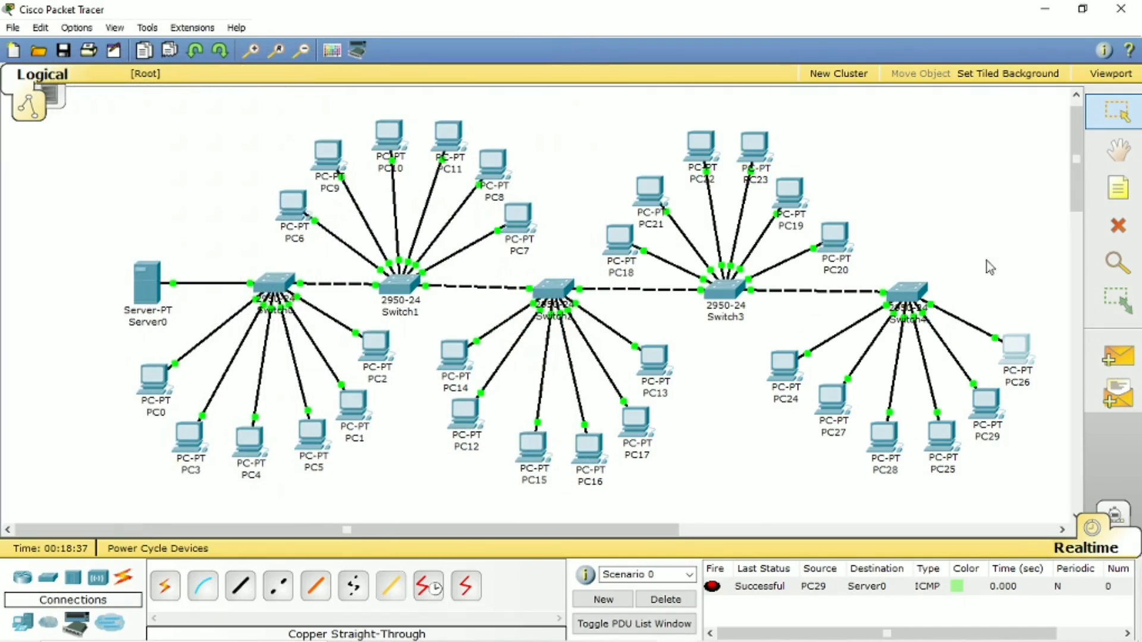
Assign CopyServer0 in the copied network the IP address 192.168.100.1 and the subnet mask 255.255.255.0
{"action": "mouse_move", "coordinate": [1075, 200]}
{"action": "left_mouse_down"}
{"action": "mouse_move", "coordinate": [1077, 222]}
{"action": "mouse_move", "coordinate": [1090, 192]}
{"action": "left_mouse_up"}
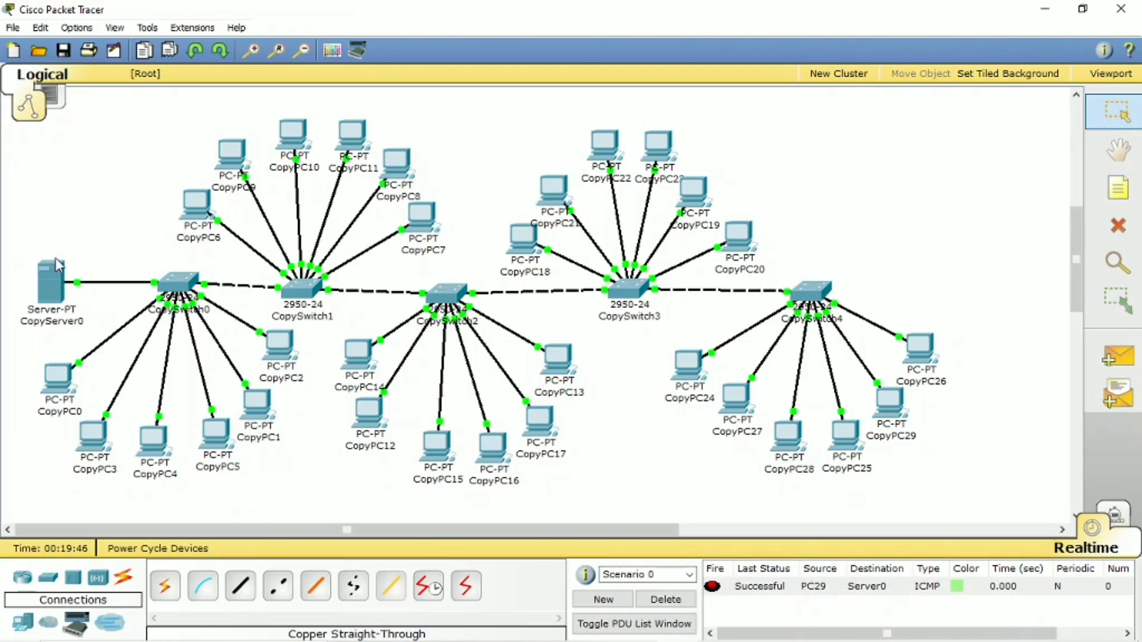
{"action": "left_click", "coordinate": [51, 281]}
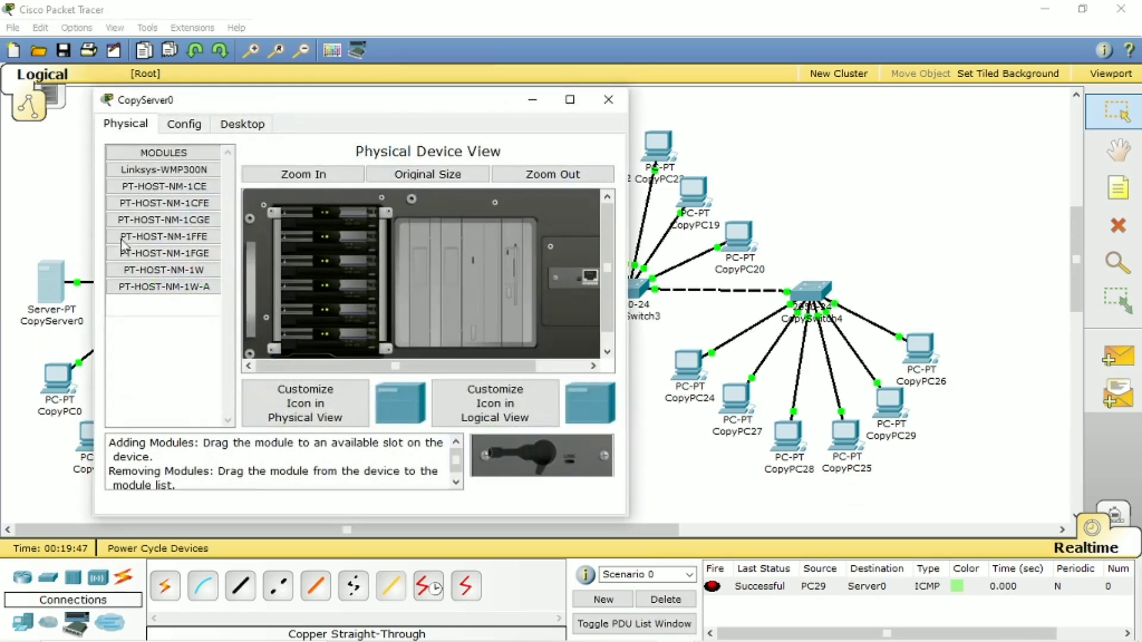
{"action": "left_click", "coordinate": [225, 134]}
{"action": "left_click", "coordinate": [181, 218]}
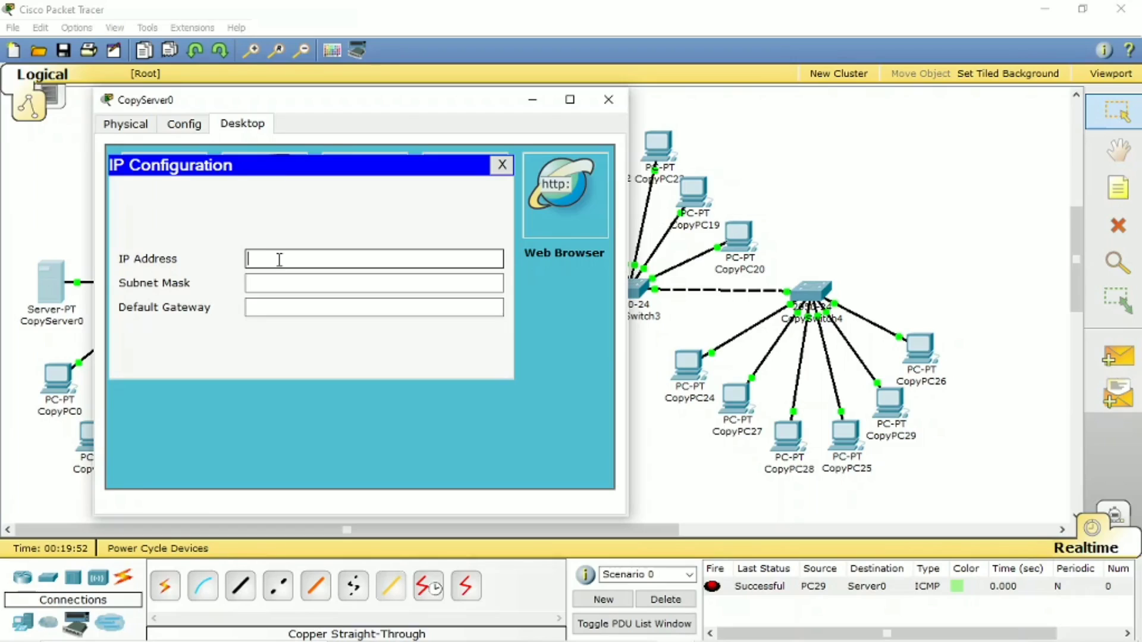
{"action": "type", "text": "1"}
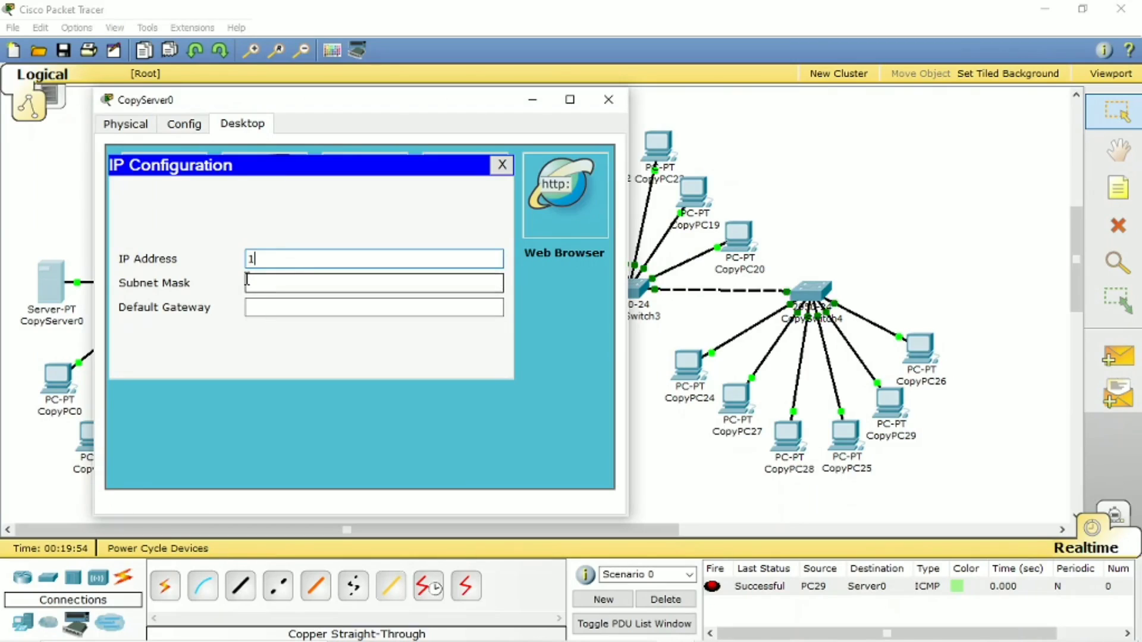
{"action": "type", "text": "92.16"}
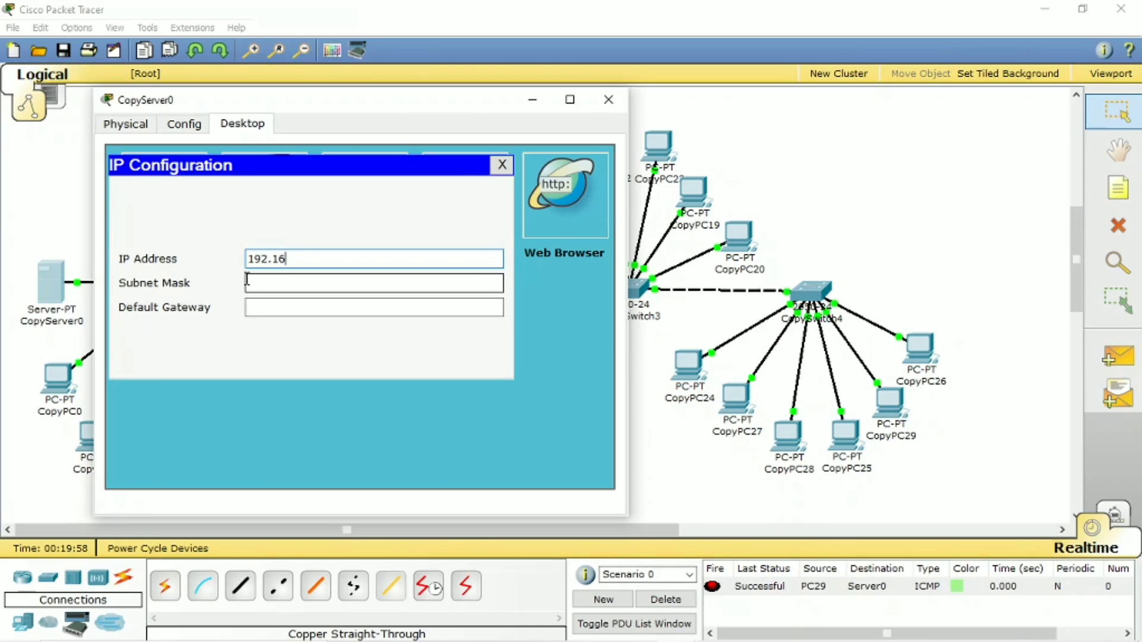
{"action": "type", "text": "8.100.1"}
{"action": "left_click", "coordinate": [319, 283]}
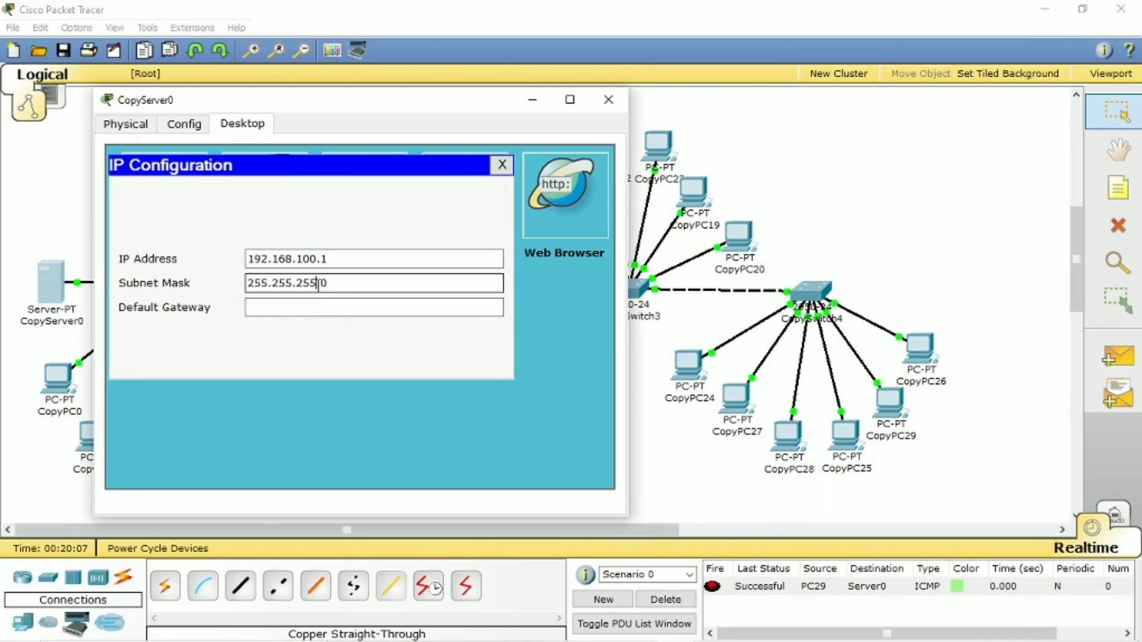
{"action": "left_click", "coordinate": [377, 306]}
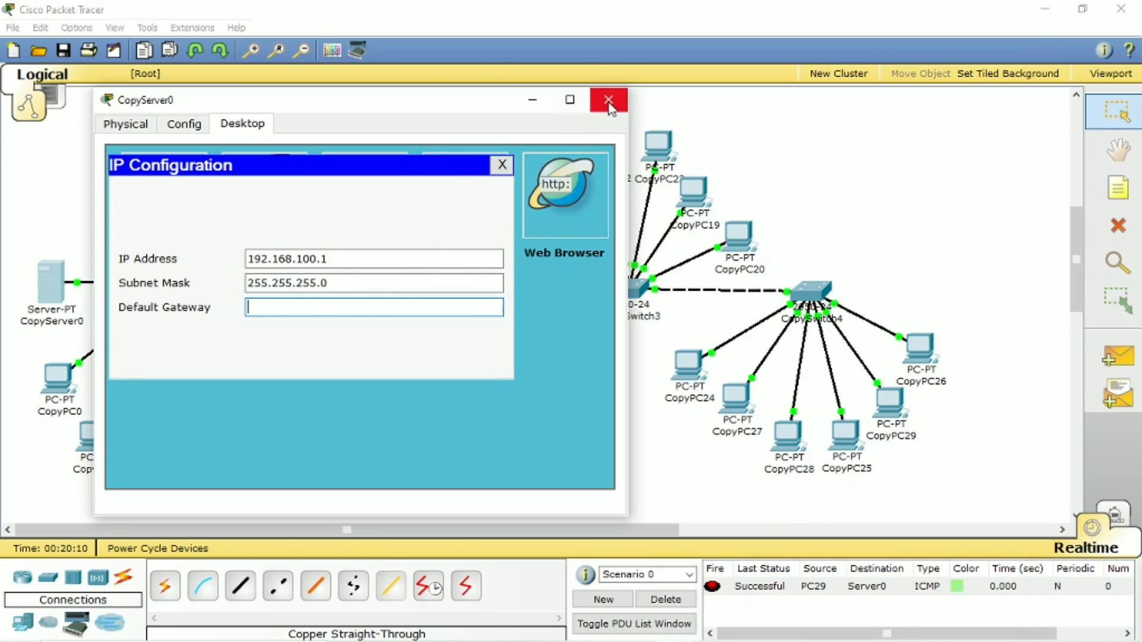
{"action": "left_click", "coordinate": [609, 102]}
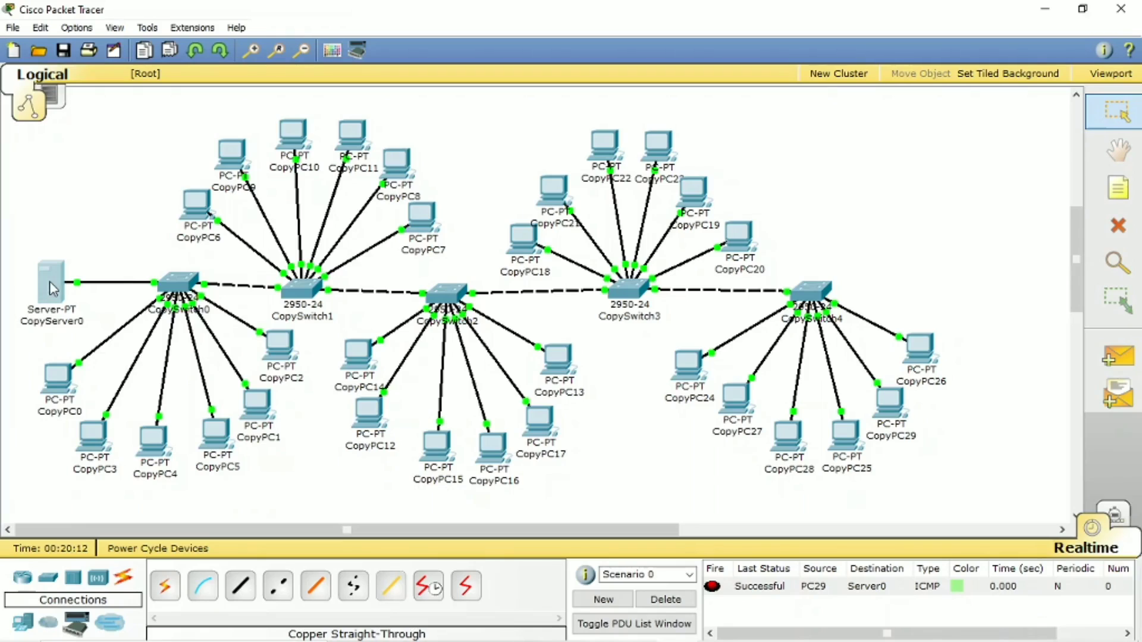
Set CopyServer0's DHCP serverPool to start at 192.168.100.1 with a maximum of 50 users, and save the pool
{"action": "left_click", "coordinate": [58, 275]}
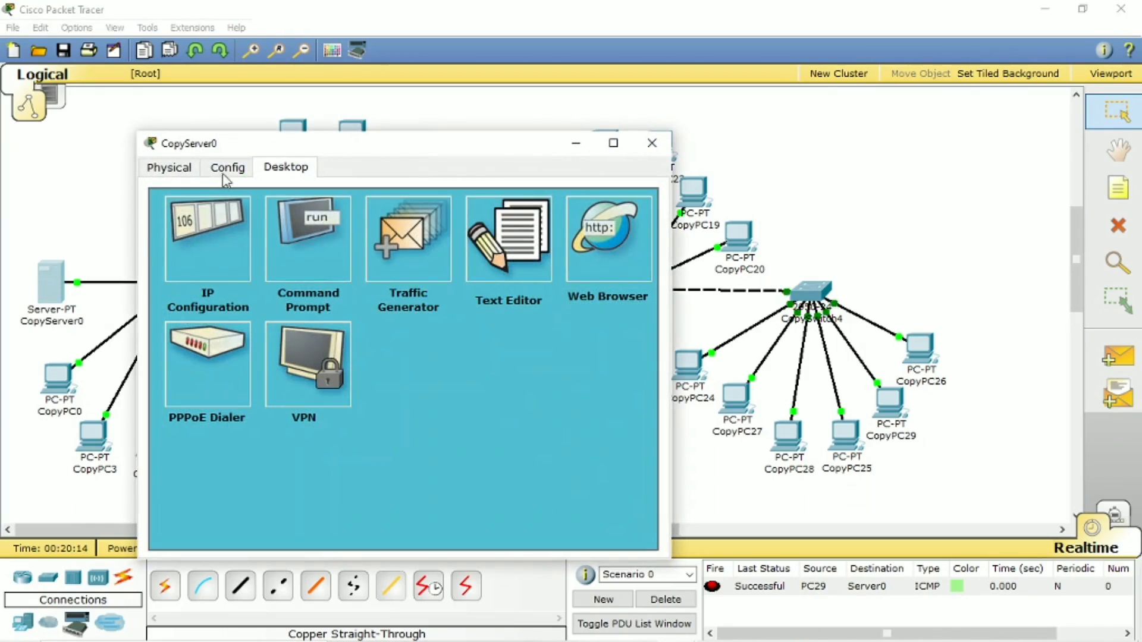
{"action": "left_click", "coordinate": [235, 172]}
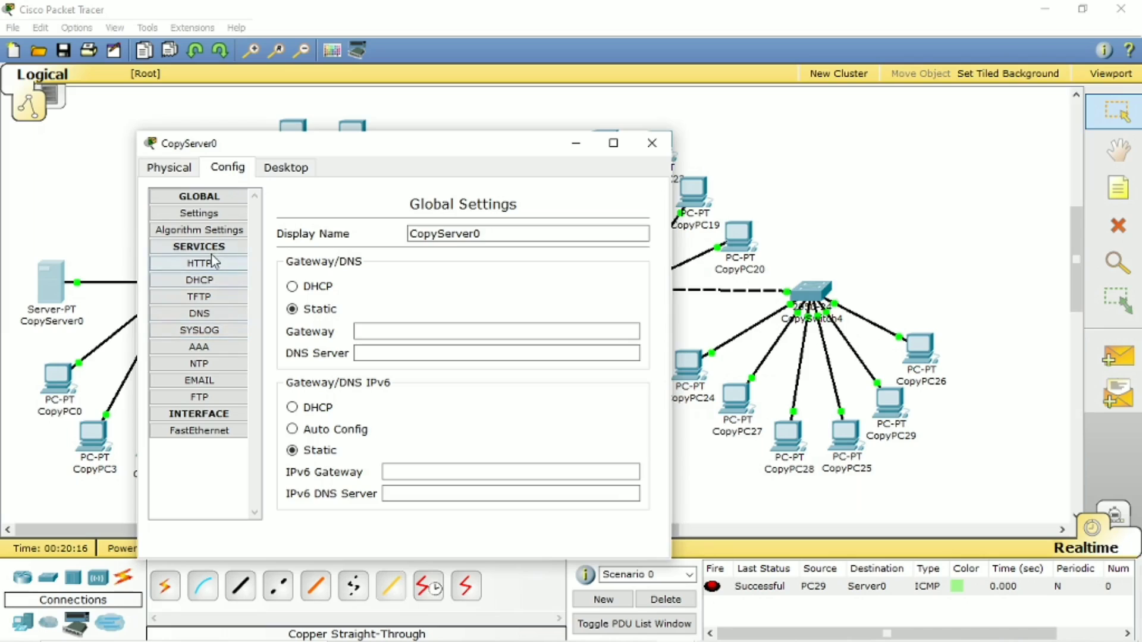
{"action": "left_click", "coordinate": [211, 280]}
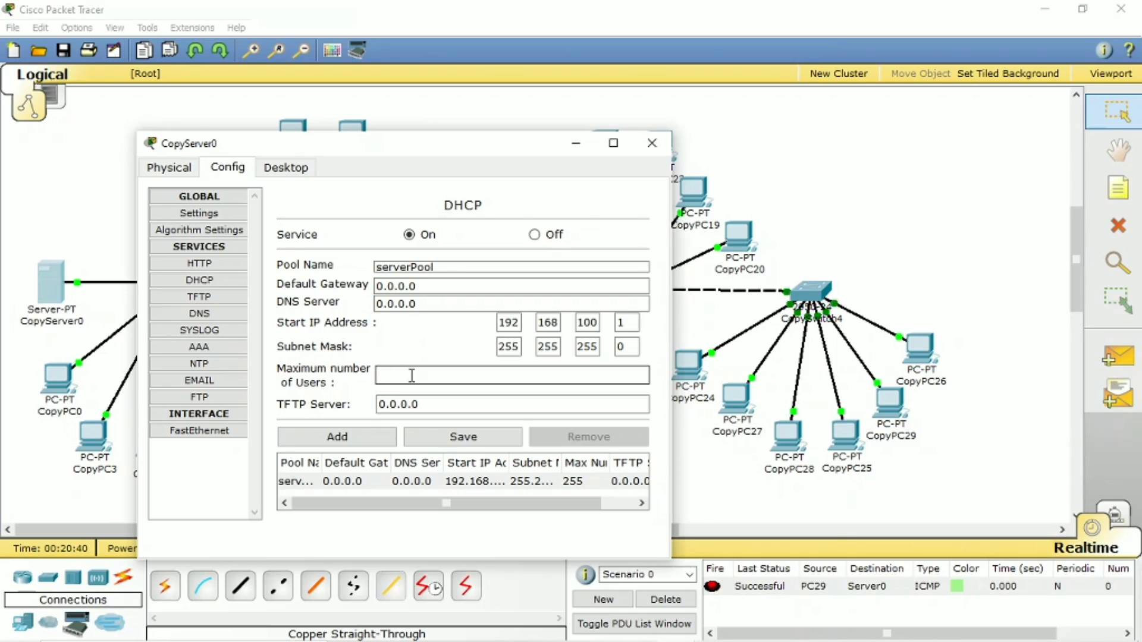
{"action": "type", "text": "3"}
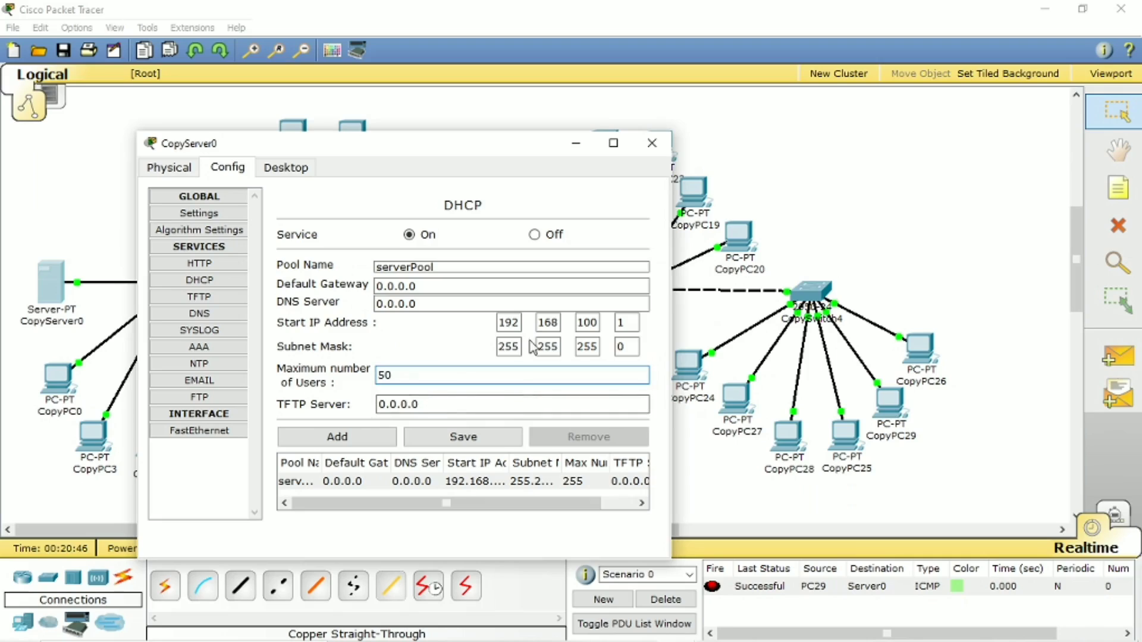
{"action": "left_click", "coordinate": [430, 287]}
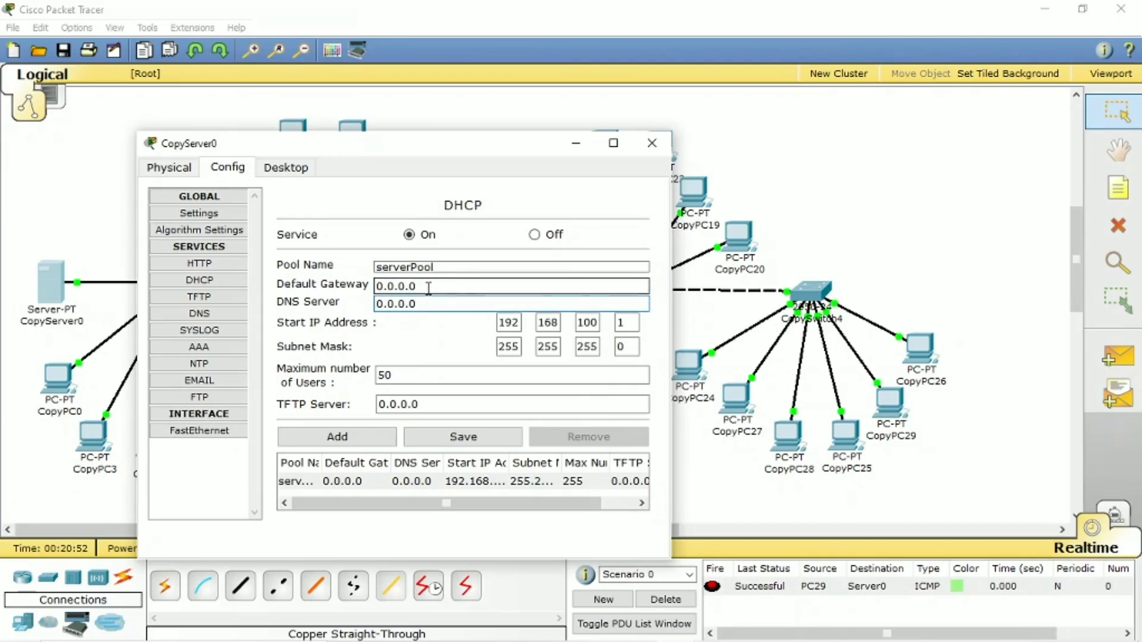
{"action": "left_click", "coordinate": [435, 303]}
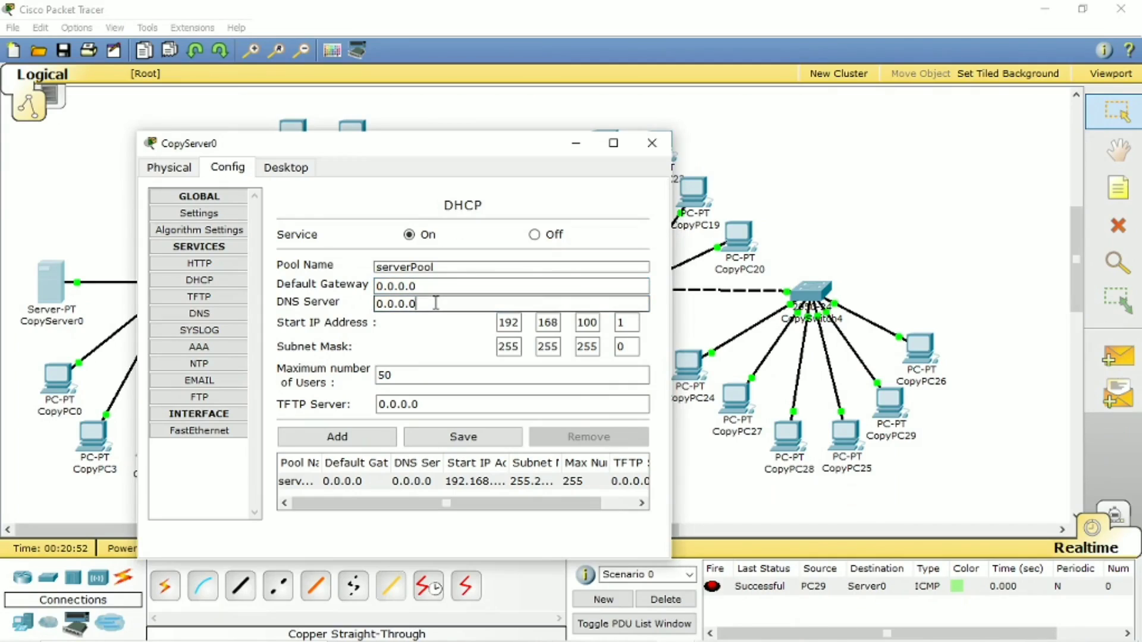
{"action": "left_click", "coordinate": [476, 437]}
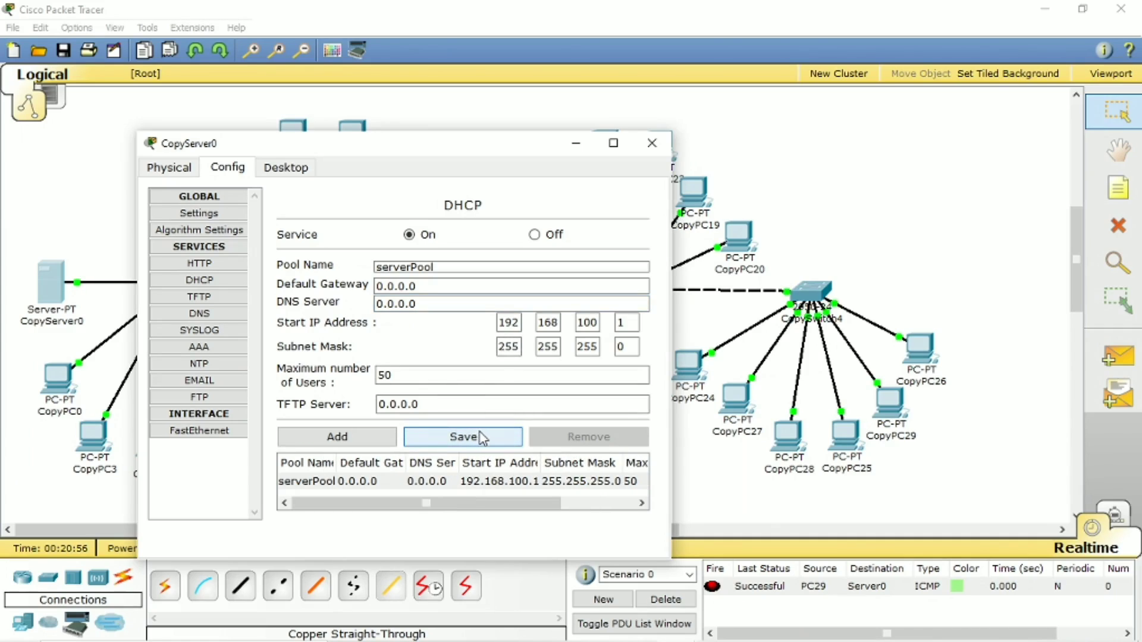
{"action": "left_click", "coordinate": [652, 143]}
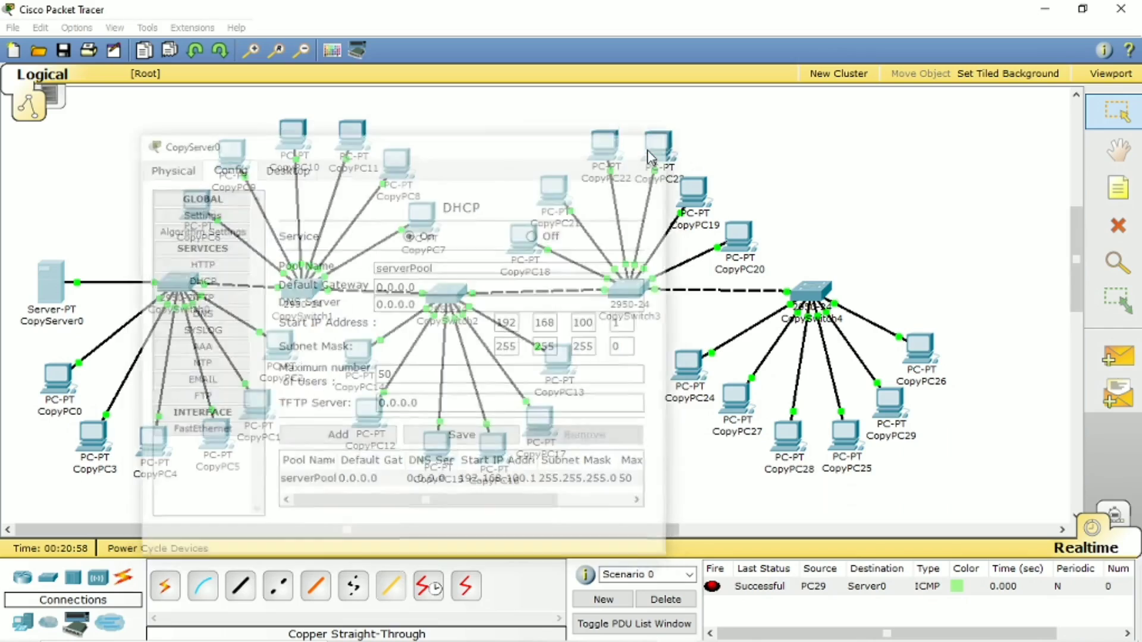
Switch CopyPC0's IP configuration from static to DHCP
{"action": "mouse_move", "coordinate": [649, 152]}
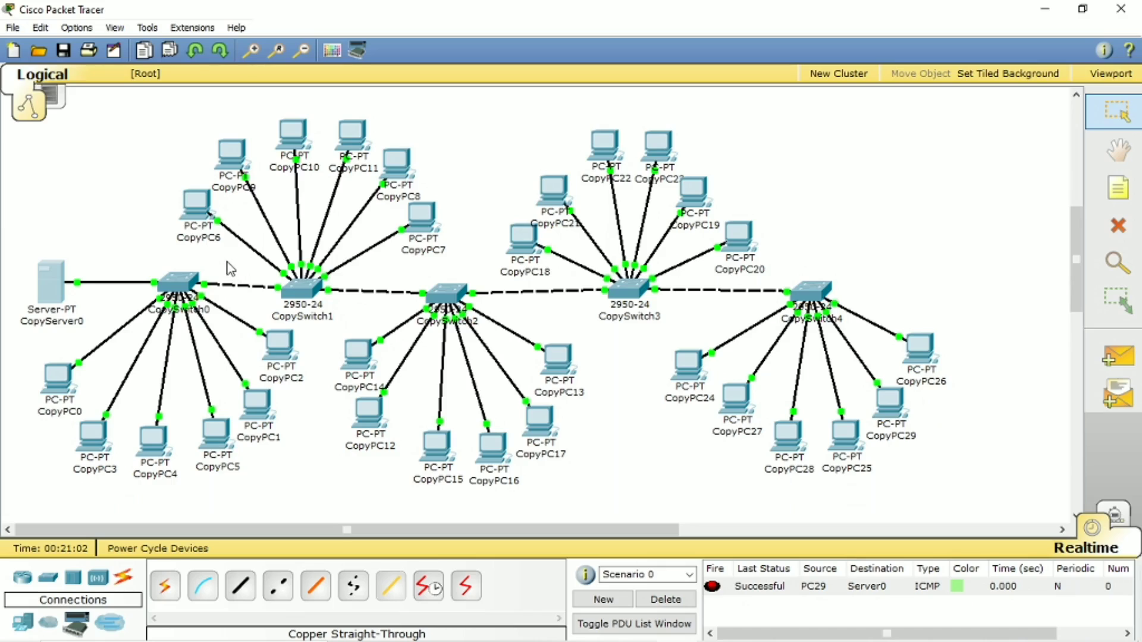
{"action": "mouse_move", "coordinate": [59, 382]}
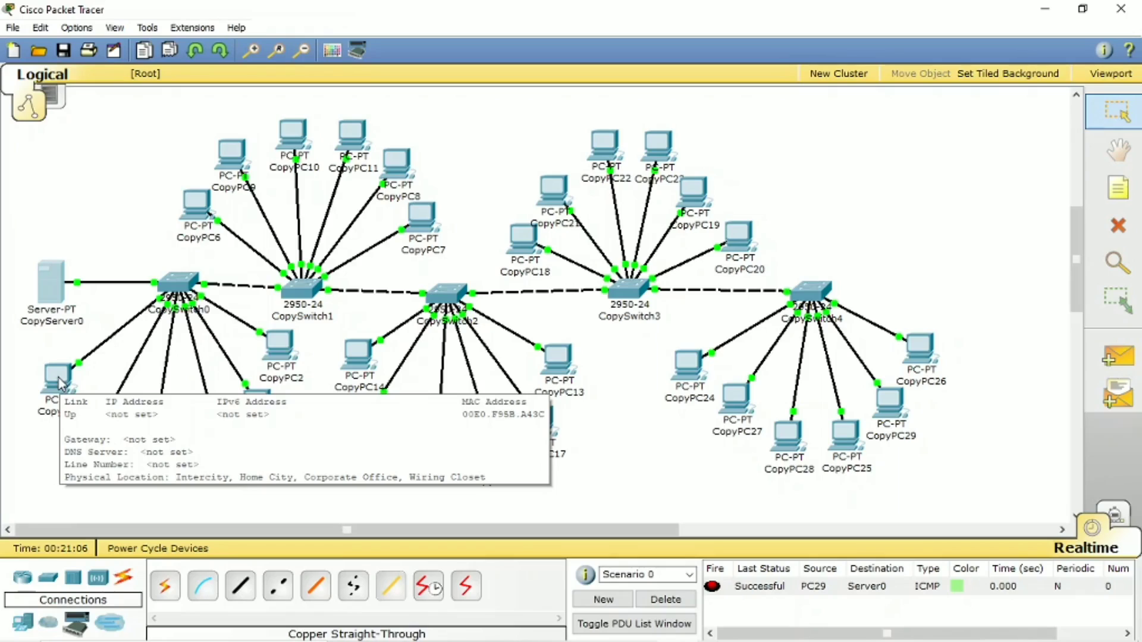
{"action": "left_click", "coordinate": [60, 381]}
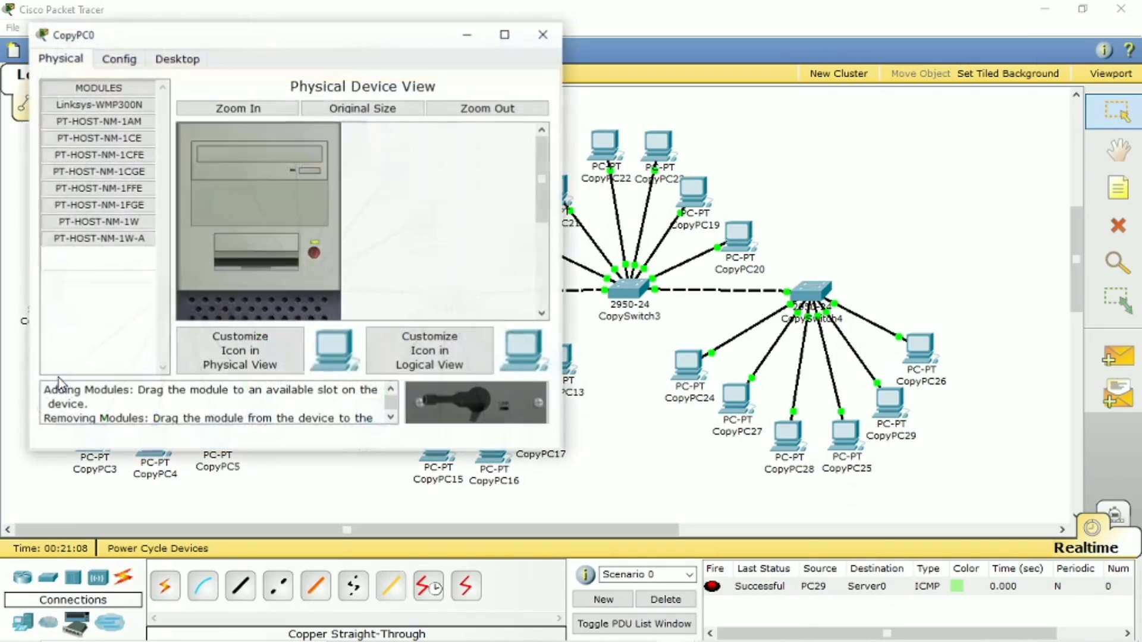
{"action": "left_click", "coordinate": [178, 59]}
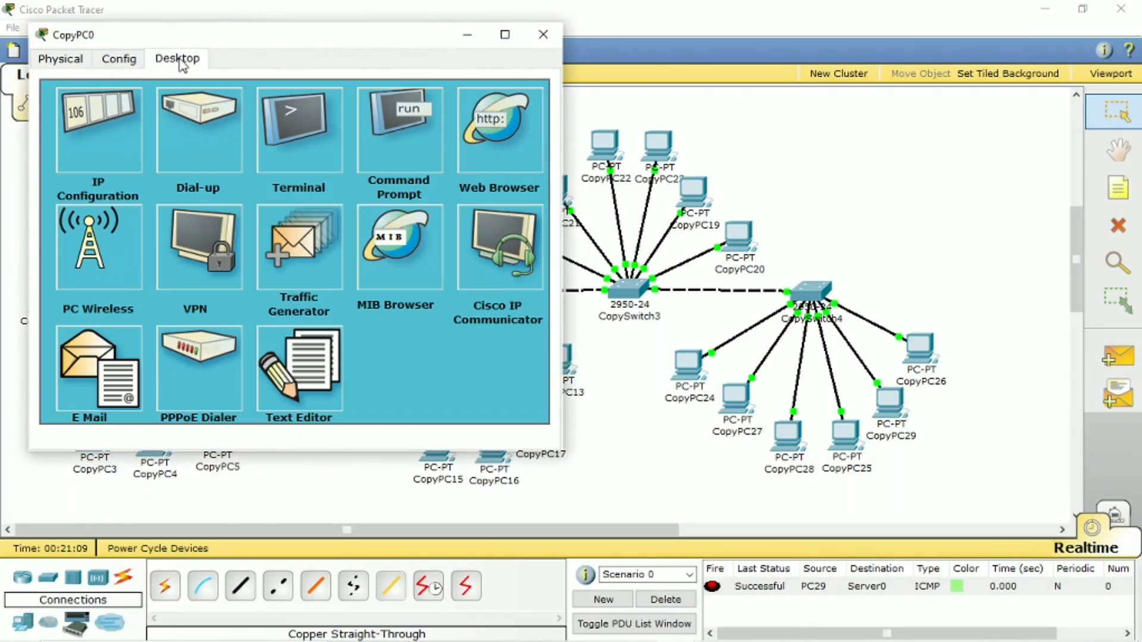
{"action": "left_click", "coordinate": [117, 142]}
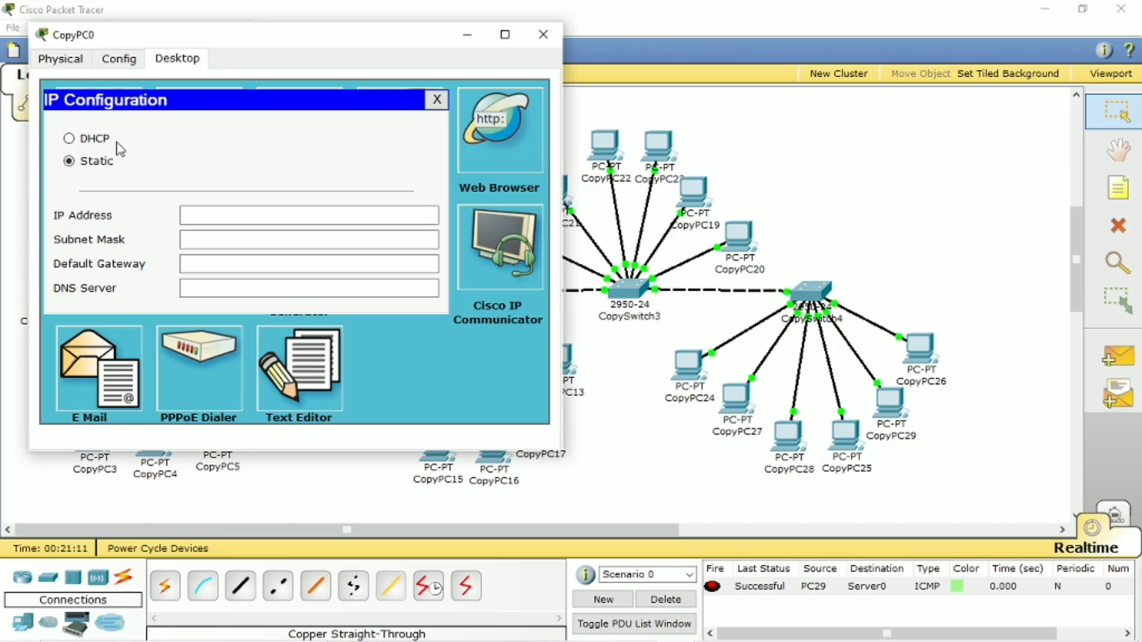
{"action": "left_click", "coordinate": [70, 139]}
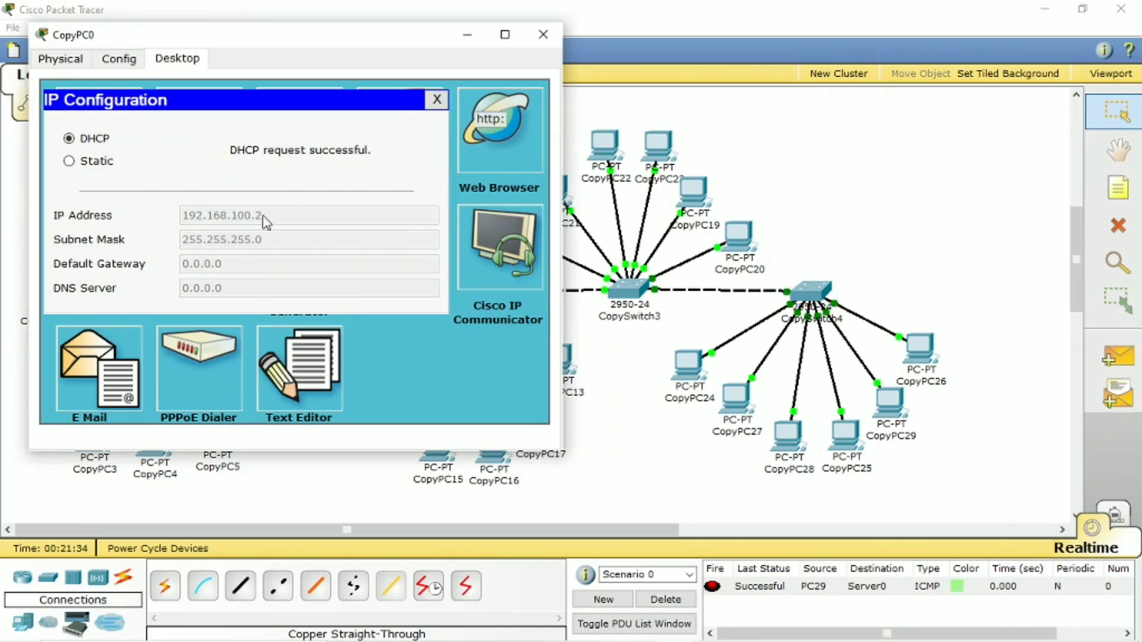
{"action": "left_click", "coordinate": [467, 34]}
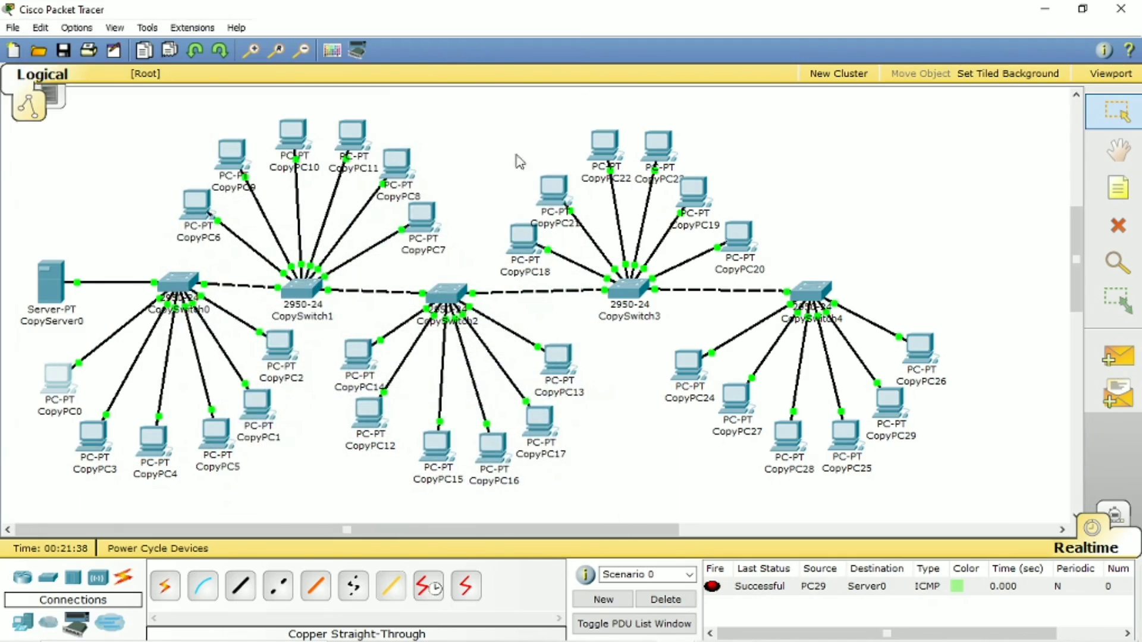
Switch CopyPC3's IP configuration from static to DHCP
{"action": "double_click", "coordinate": [95, 429]}
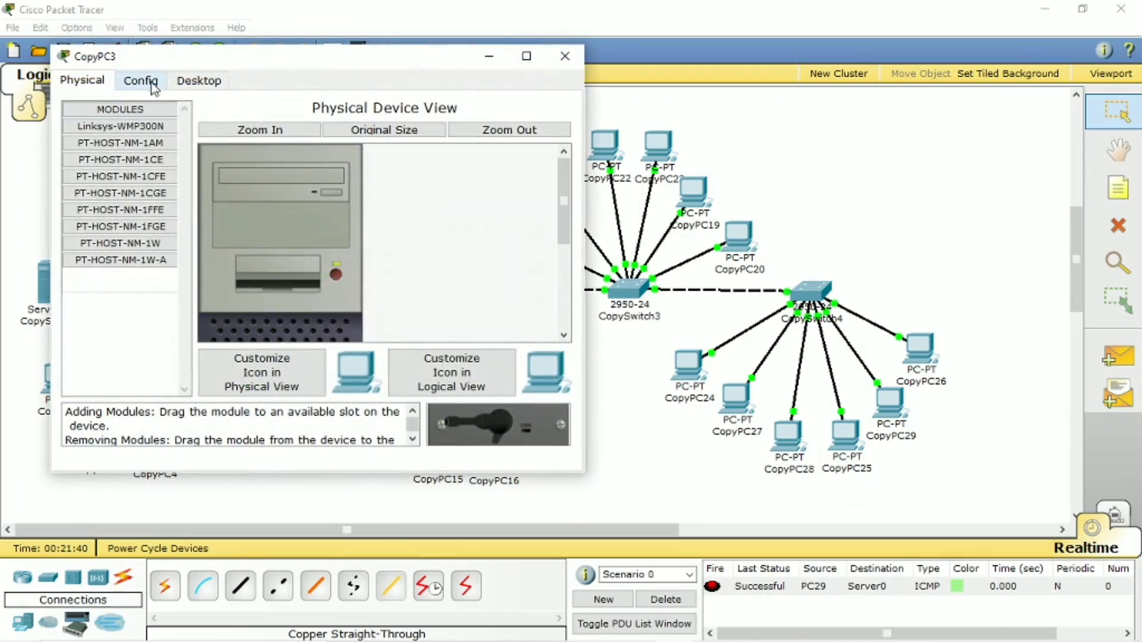
{"action": "left_click", "coordinate": [198, 81]}
{"action": "left_click", "coordinate": [136, 152]}
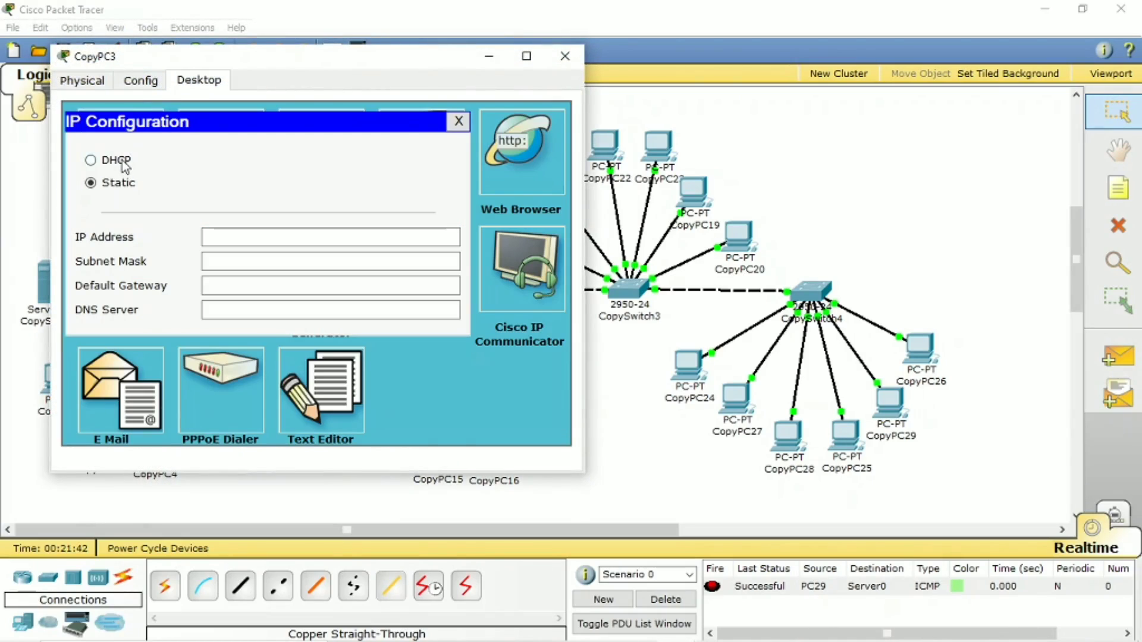
{"action": "left_click", "coordinate": [91, 160]}
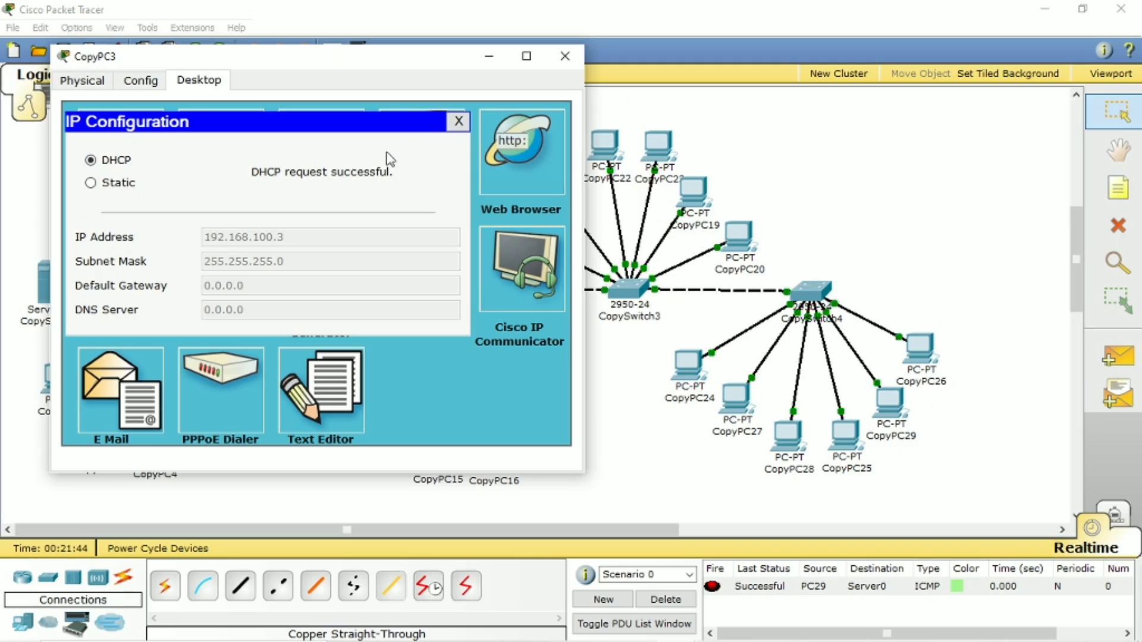
{"action": "left_click", "coordinate": [564, 57]}
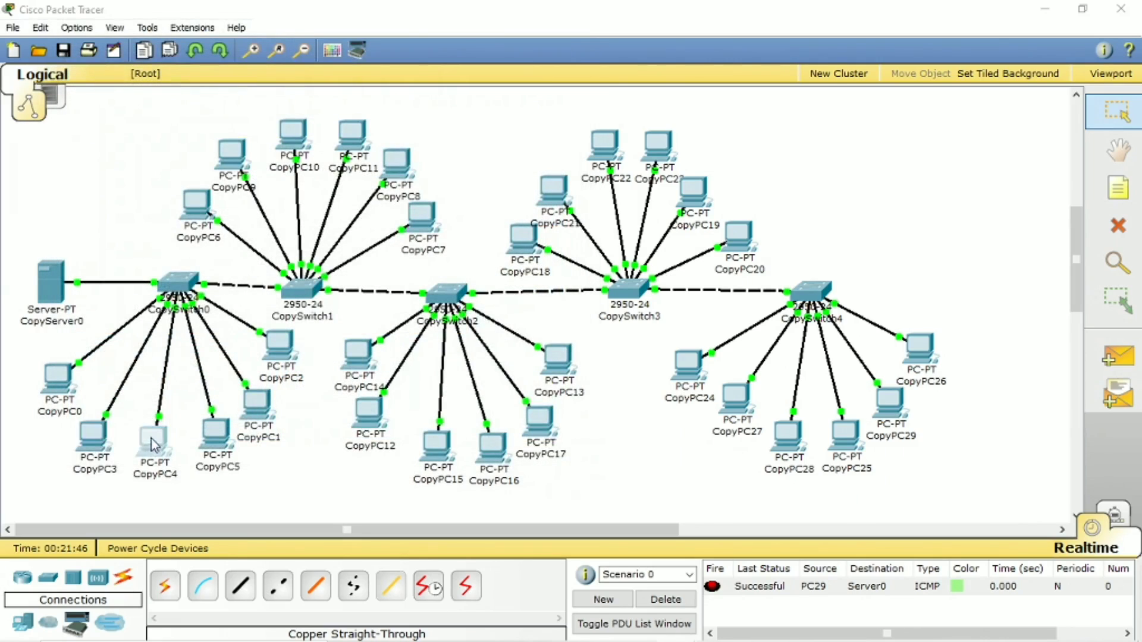
Switch CopyPC4's IP configuration from static to DHCP
{"action": "left_click", "coordinate": [153, 440]}
{"action": "left_click", "coordinate": [225, 131]}
{"action": "left_click", "coordinate": [185, 223]}
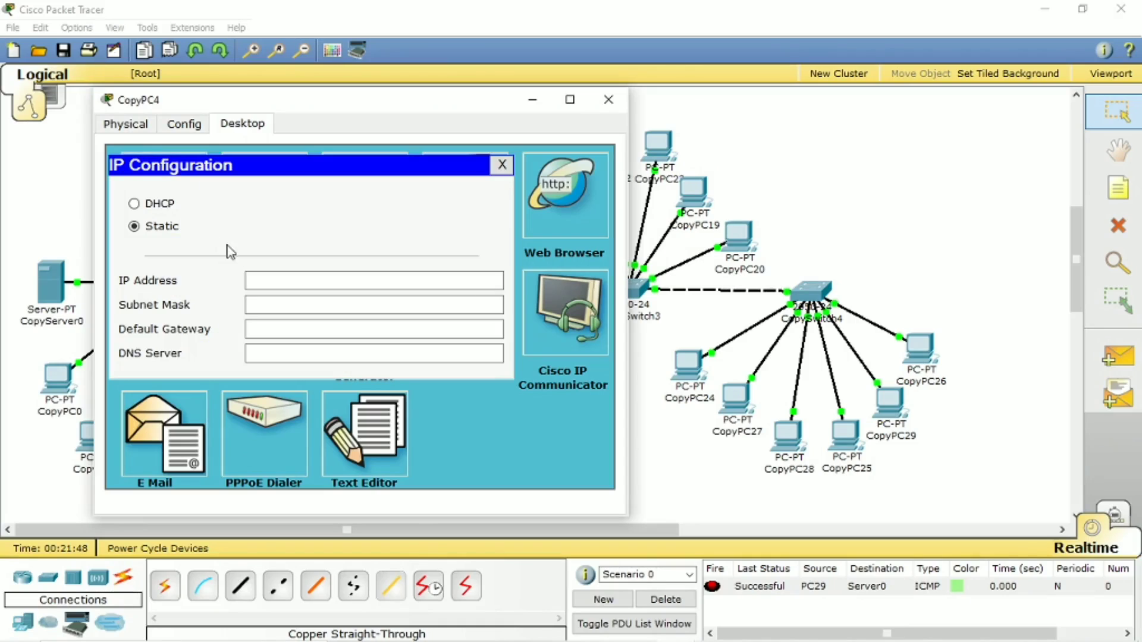
{"action": "left_click", "coordinate": [134, 203]}
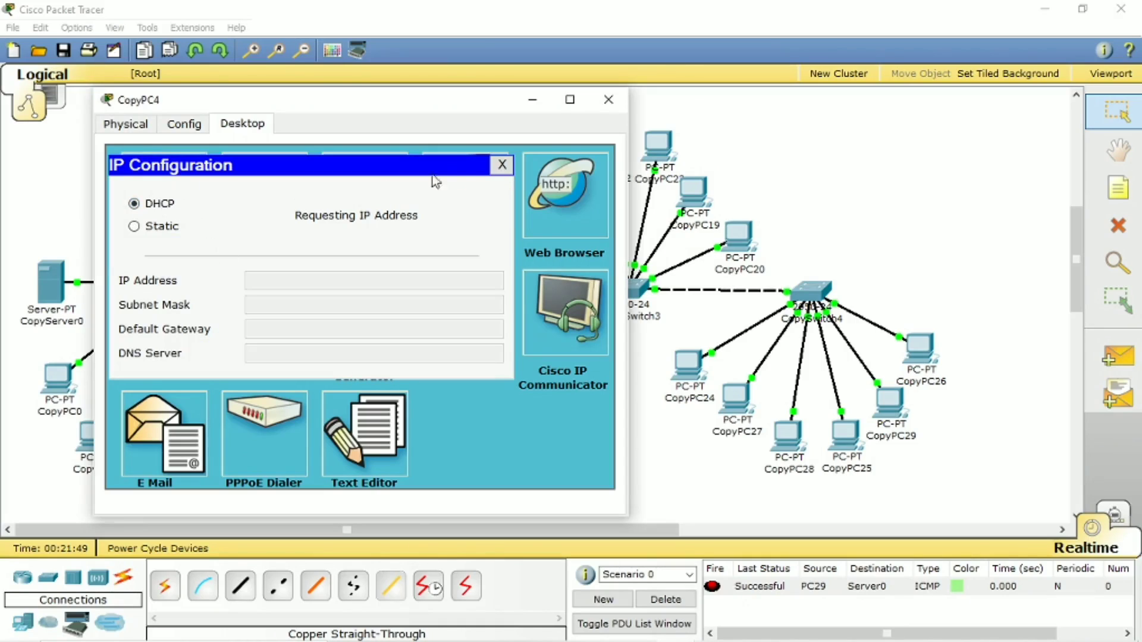
{"action": "left_click", "coordinate": [611, 103]}
Switch CopyPC5's IP configuration from static to DHCP
{"action": "left_click", "coordinate": [218, 430]}
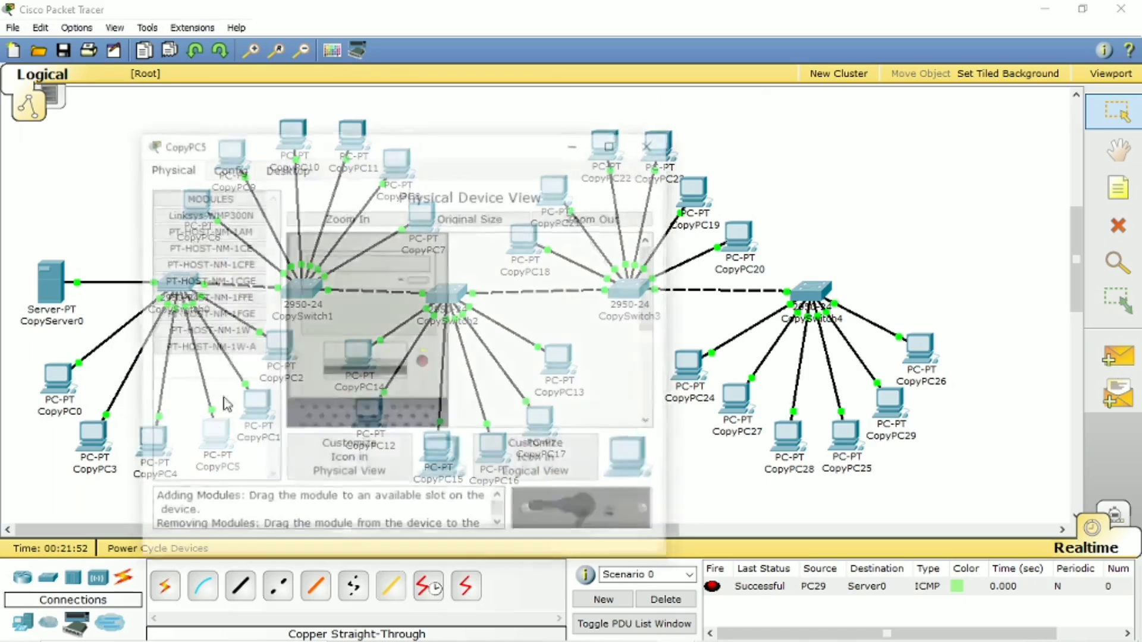
{"action": "left_click", "coordinate": [285, 167]}
{"action": "left_click", "coordinate": [229, 261]}
{"action": "left_click", "coordinate": [178, 247]}
{"action": "left_click", "coordinate": [649, 143]}
Switch CopyPC1's IP configuration from static to DHCP
{"action": "left_click", "coordinate": [256, 407]}
{"action": "left_click", "coordinate": [174, 57]}
{"action": "left_click", "coordinate": [118, 152]}
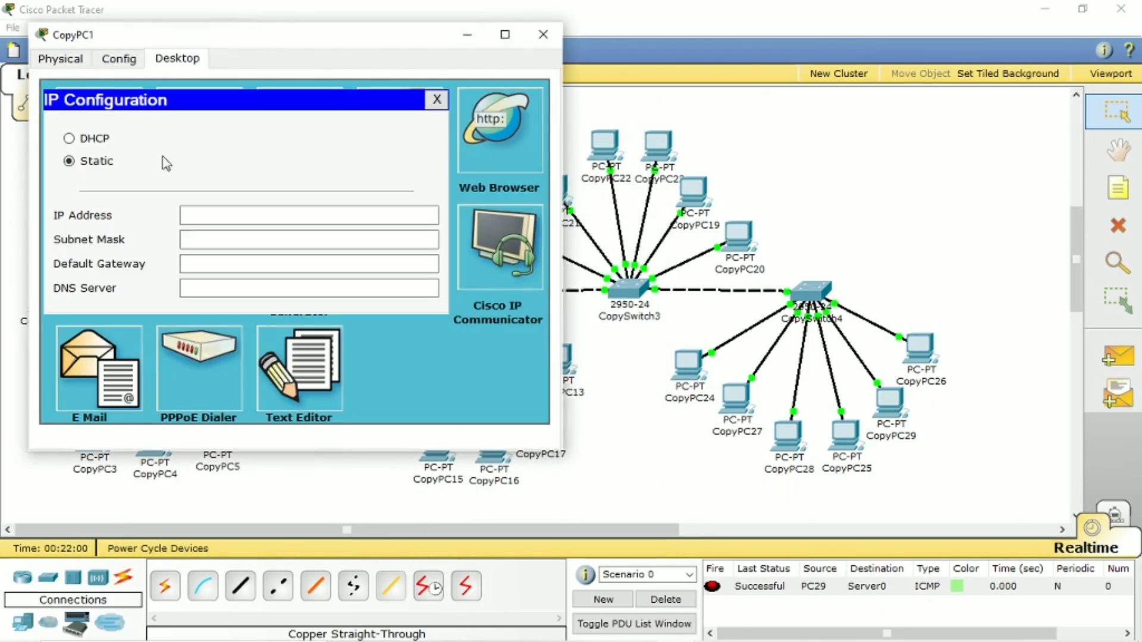
{"action": "left_click", "coordinate": [66, 137]}
{"action": "left_click", "coordinate": [539, 34]}
Switch CopyPC2's IP configuration from static to DHCP
{"action": "left_click", "coordinate": [279, 345]}
{"action": "left_click", "coordinate": [199, 79]}
{"action": "left_click", "coordinate": [113, 163]}
{"action": "left_click", "coordinate": [87, 156]}
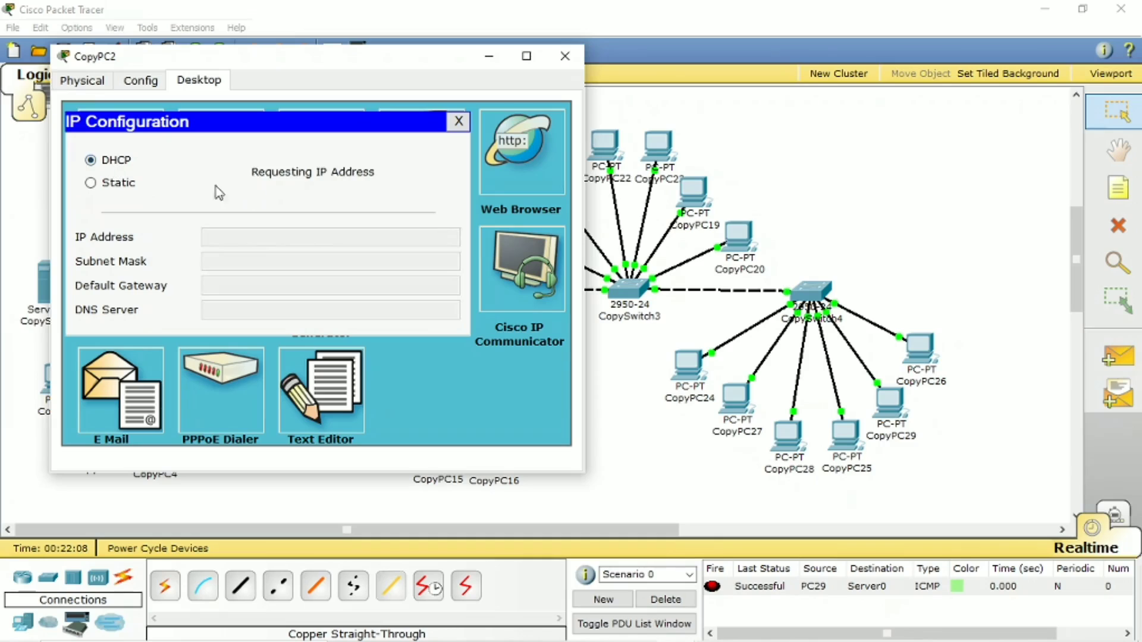
{"action": "left_click", "coordinate": [562, 48]}
Switch CopyPC6's IP configuration from static to DHCP
{"action": "left_click", "coordinate": [196, 205]}
{"action": "left_click", "coordinate": [244, 126]}
{"action": "left_click", "coordinate": [165, 197]}
{"action": "left_click", "coordinate": [134, 205]}
{"action": "left_click", "coordinate": [604, 103]}
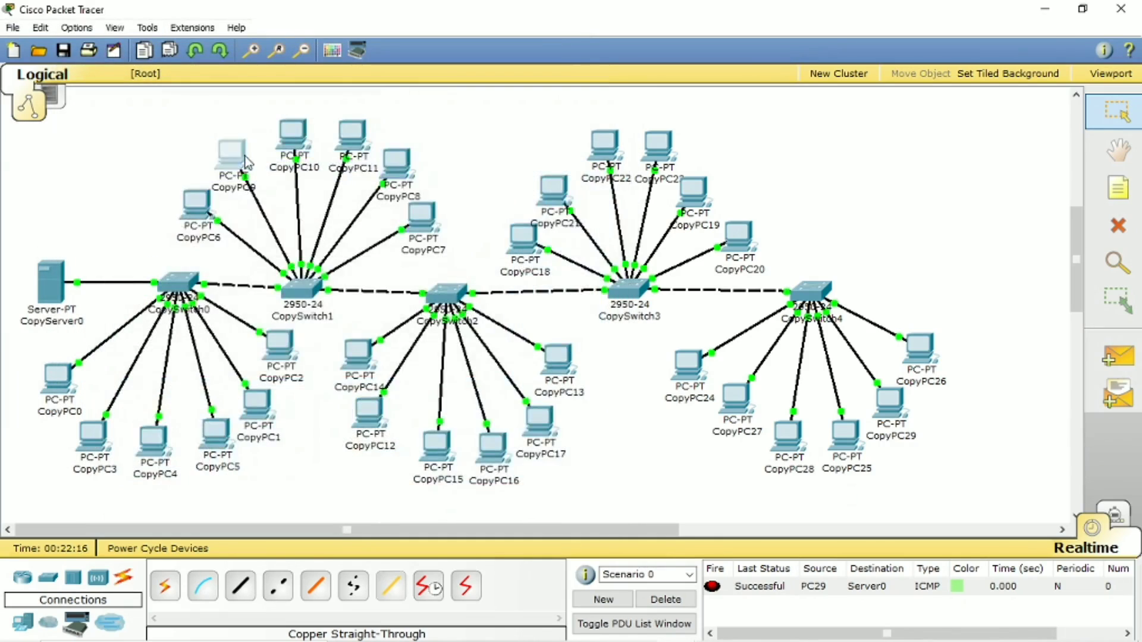
Switch CopyPC9's IP configuration from static to DHCP
{"action": "left_click", "coordinate": [230, 154]}
{"action": "left_click", "coordinate": [286, 167]}
{"action": "left_click", "coordinate": [207, 238]}
{"action": "left_click", "coordinate": [177, 247]}
{"action": "left_click", "coordinate": [649, 142]}
Switch CopyPC10's IP configuration from static to DHCP
{"action": "left_click", "coordinate": [291, 132]}
{"action": "left_click", "coordinate": [174, 57]}
{"action": "left_click", "coordinate": [118, 153]}
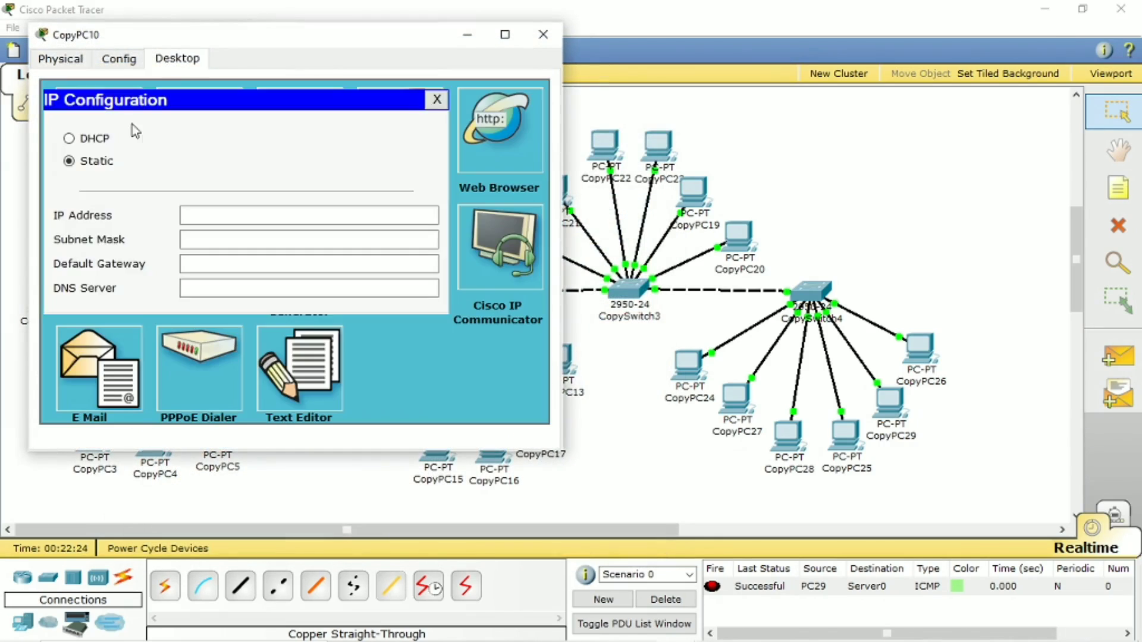
{"action": "left_click", "coordinate": [67, 137]}
{"action": "left_click", "coordinate": [546, 34]}
{"action": "left_click", "coordinate": [371, 136]}
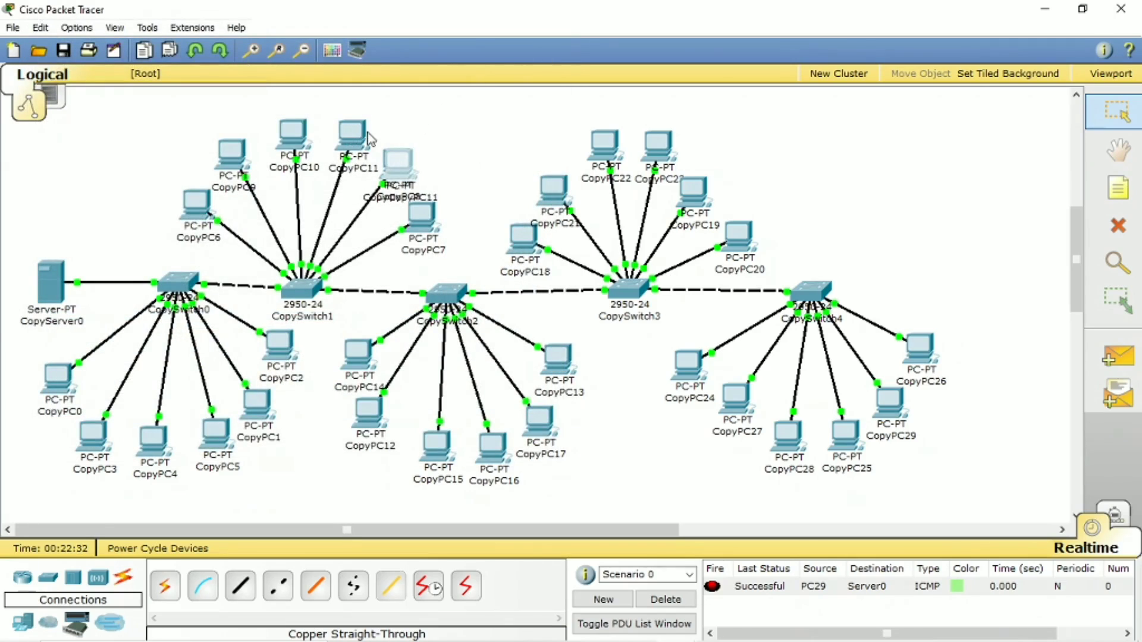
{"action": "key", "text": "ctrl+c"}
{"action": "key", "text": "ctrl+v"}
{"action": "key", "text": "Delete"}
{"action": "left_click", "coordinate": [502, 349]}
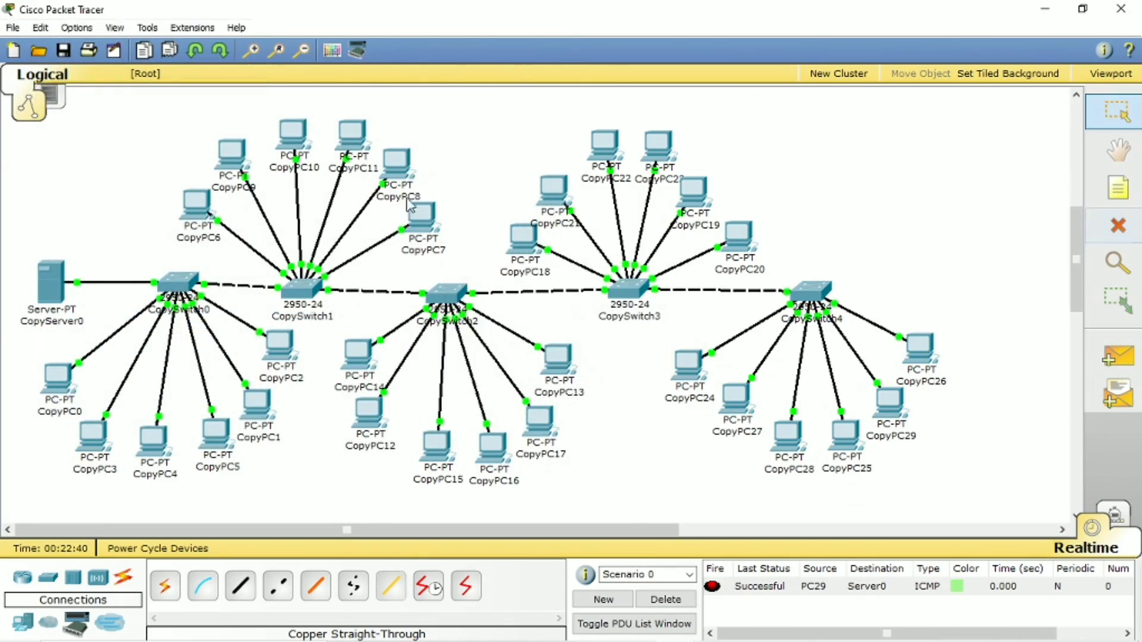
Switch CopyPC11's IP configuration from static to DHCP
{"action": "left_click", "coordinate": [354, 136]}
{"action": "left_click", "coordinate": [220, 81]}
{"action": "left_click", "coordinate": [119, 143]}
{"action": "left_click", "coordinate": [91, 160]}
{"action": "left_click", "coordinate": [564, 56]}
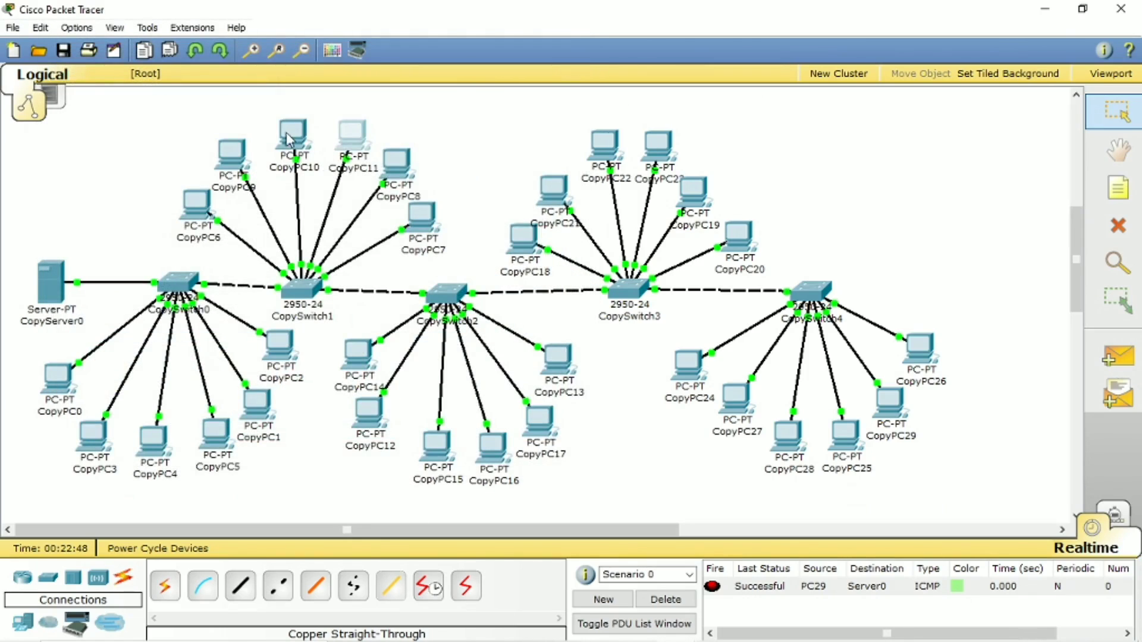
Switch CopyPC8's IP configuration from static to DHCP
{"action": "left_click", "coordinate": [282, 136]}
{"action": "left_click", "coordinate": [243, 124]}
{"action": "left_click", "coordinate": [153, 191]}
{"action": "left_click", "coordinate": [127, 201]}
{"action": "left_click", "coordinate": [569, 100]}
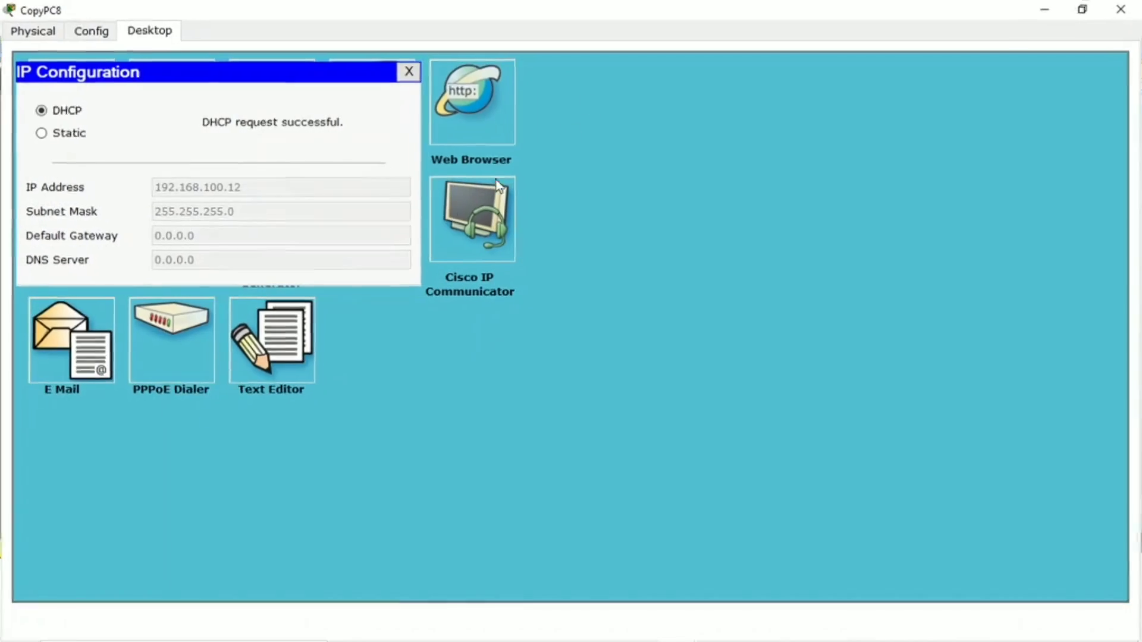
{"action": "left_click", "coordinate": [1080, 8]}
{"action": "left_click", "coordinate": [608, 99]}
Switch CopyPC7's IP configuration from static to DHCP
{"action": "left_click", "coordinate": [344, 182]}
{"action": "left_click", "coordinate": [286, 168]}
{"action": "left_click", "coordinate": [211, 226]}
{"action": "left_click", "coordinate": [179, 246]}
{"action": "left_click", "coordinate": [652, 143]}
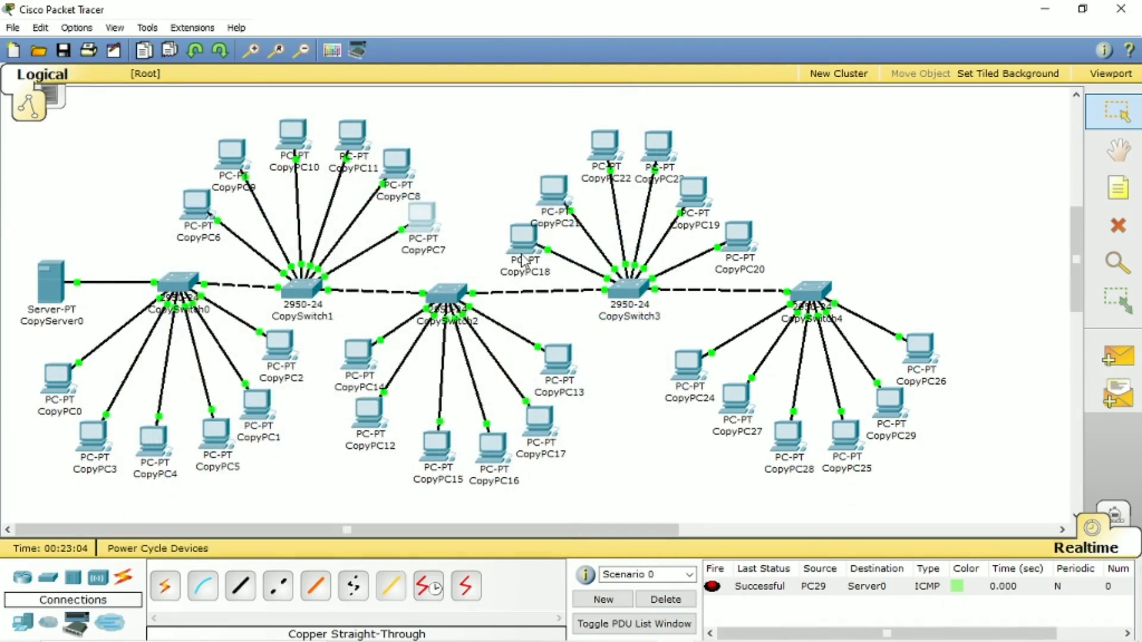
Switch CopyPC14's IP configuration from static to DHCP
{"action": "left_click", "coordinate": [377, 413]}
{"action": "left_click", "coordinate": [170, 61]}
{"action": "left_click", "coordinate": [101, 122]}
{"action": "left_click", "coordinate": [70, 139]}
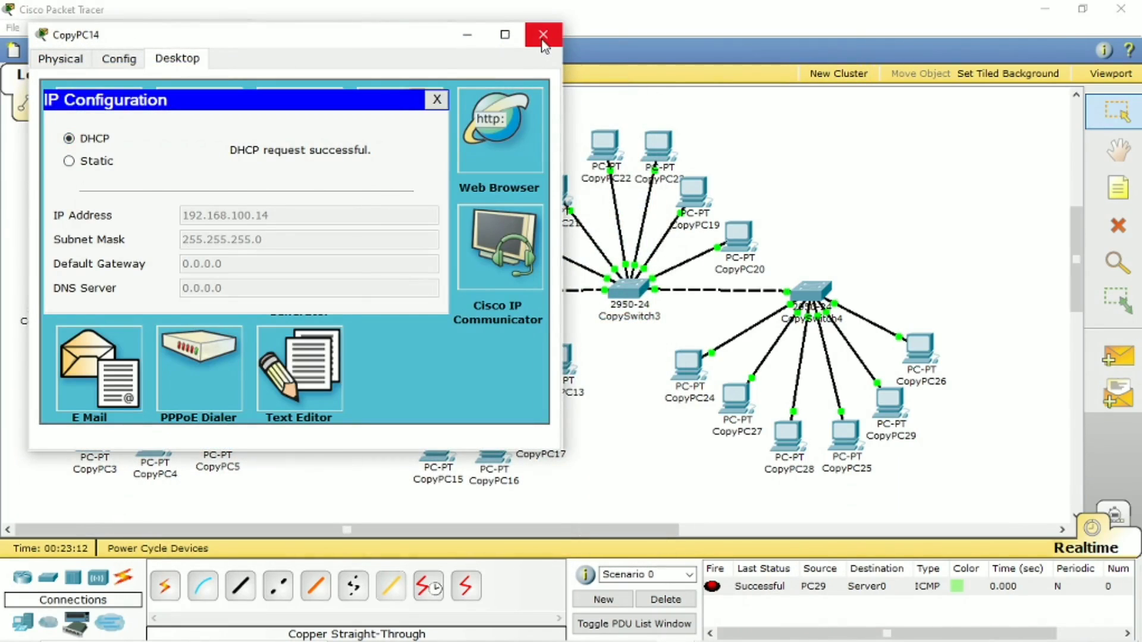
{"action": "left_click", "coordinate": [543, 34]}
Switch CopyPC12's IP configuration from static to DHCP
{"action": "left_click", "coordinate": [236, 85]}
{"action": "left_click", "coordinate": [223, 82]}
{"action": "left_click", "coordinate": [109, 147]}
{"action": "left_click", "coordinate": [84, 158]}
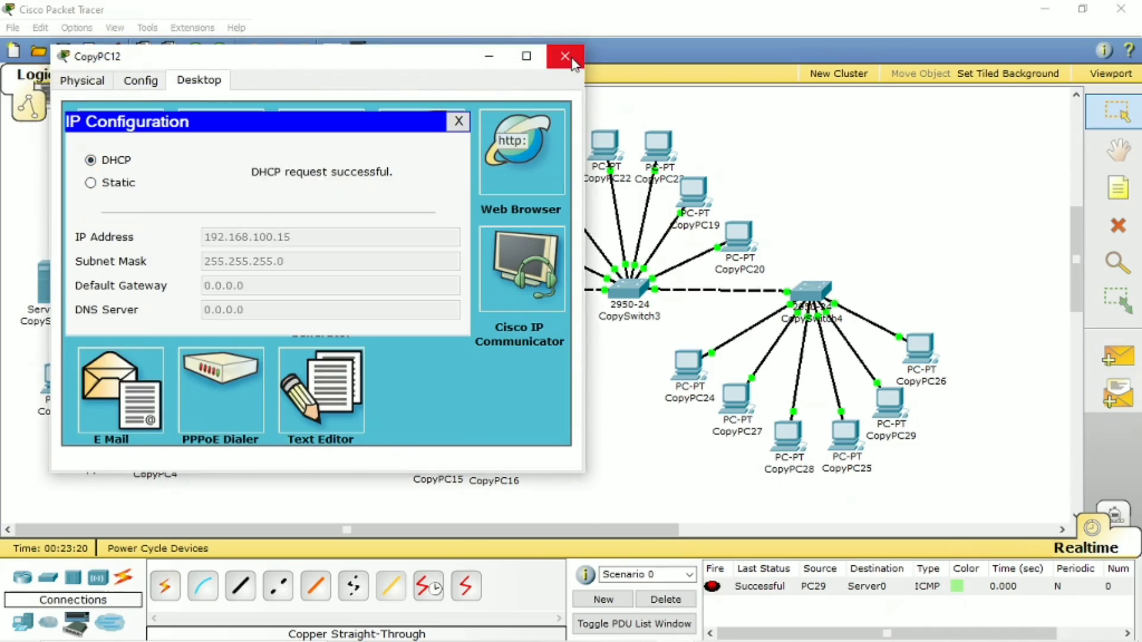
{"action": "left_click", "coordinate": [565, 56]}
Switch CopyPC15's IP configuration from static to DHCP
{"action": "left_click", "coordinate": [438, 452]}
{"action": "left_click", "coordinate": [242, 124]}
{"action": "left_click", "coordinate": [153, 191]}
{"action": "left_click", "coordinate": [134, 203]}
{"action": "left_click", "coordinate": [609, 99]}
Switch CopyPC16's IP configuration from static to DHCP
{"action": "left_click", "coordinate": [293, 128]}
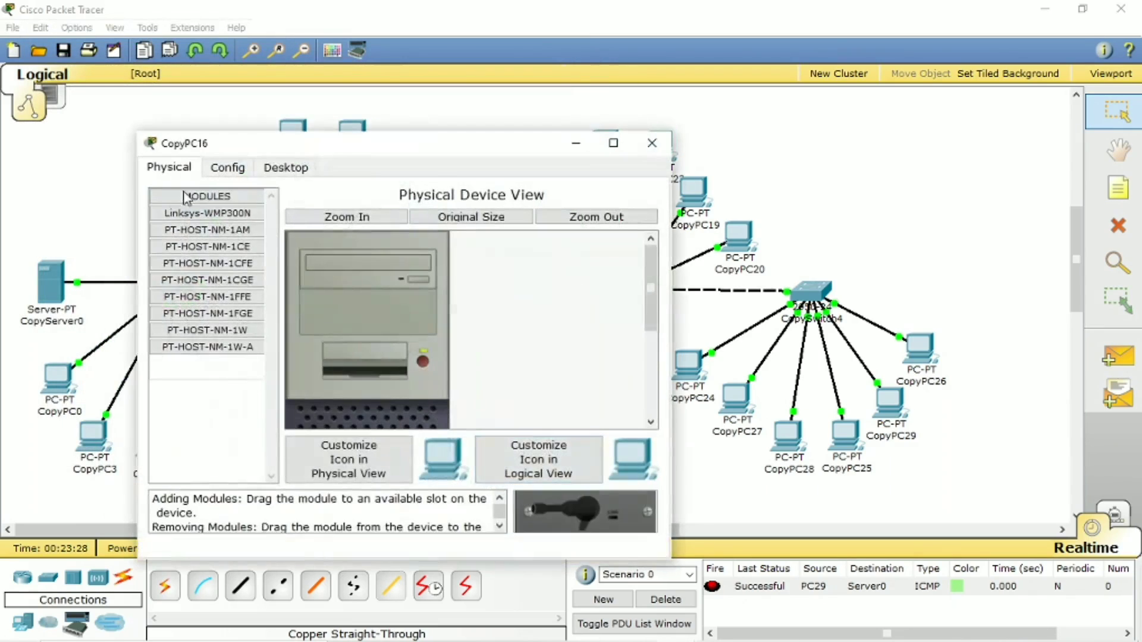
{"action": "left_click", "coordinate": [286, 167]}
{"action": "left_click", "coordinate": [196, 234]}
{"action": "left_click", "coordinate": [208, 246]}
{"action": "left_click", "coordinate": [653, 151]}
Switch CopyPC17's IP configuration from static to DHCP
{"action": "left_click", "coordinate": [542, 410]}
{"action": "left_click", "coordinate": [181, 58]}
{"action": "left_click", "coordinate": [102, 127]}
{"action": "left_click", "coordinate": [97, 137]}
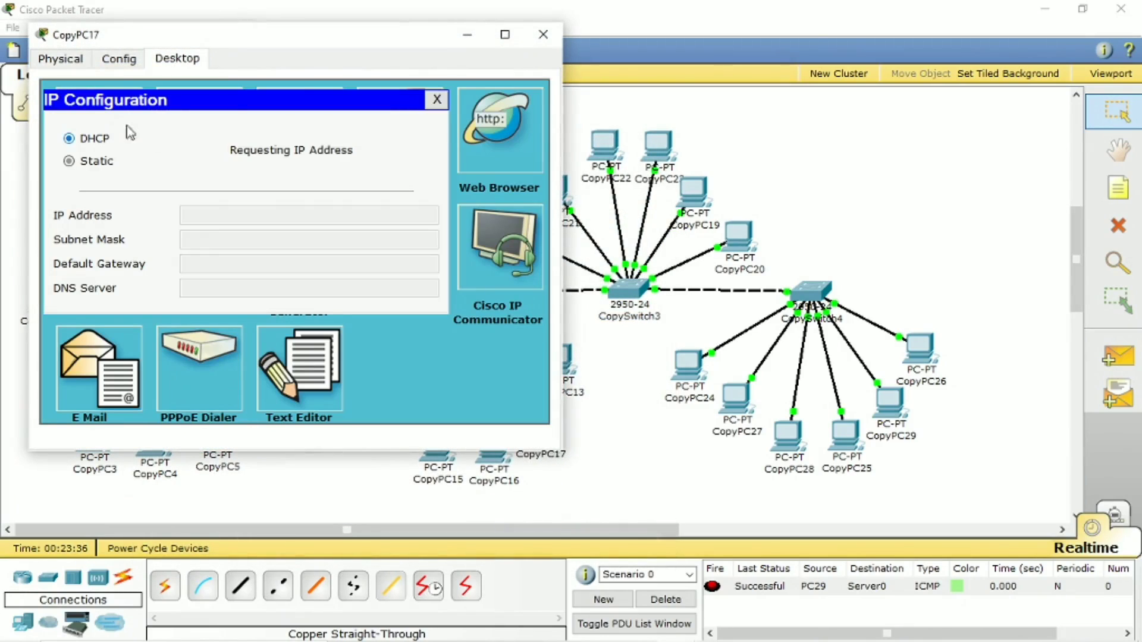
{"action": "left_click", "coordinate": [537, 35]}
Switch CopyPC13's IP configuration from static to DHCP
{"action": "left_click", "coordinate": [565, 359]}
{"action": "left_click", "coordinate": [184, 84]}
{"action": "left_click", "coordinate": [119, 151]}
{"action": "left_click", "coordinate": [89, 159]}
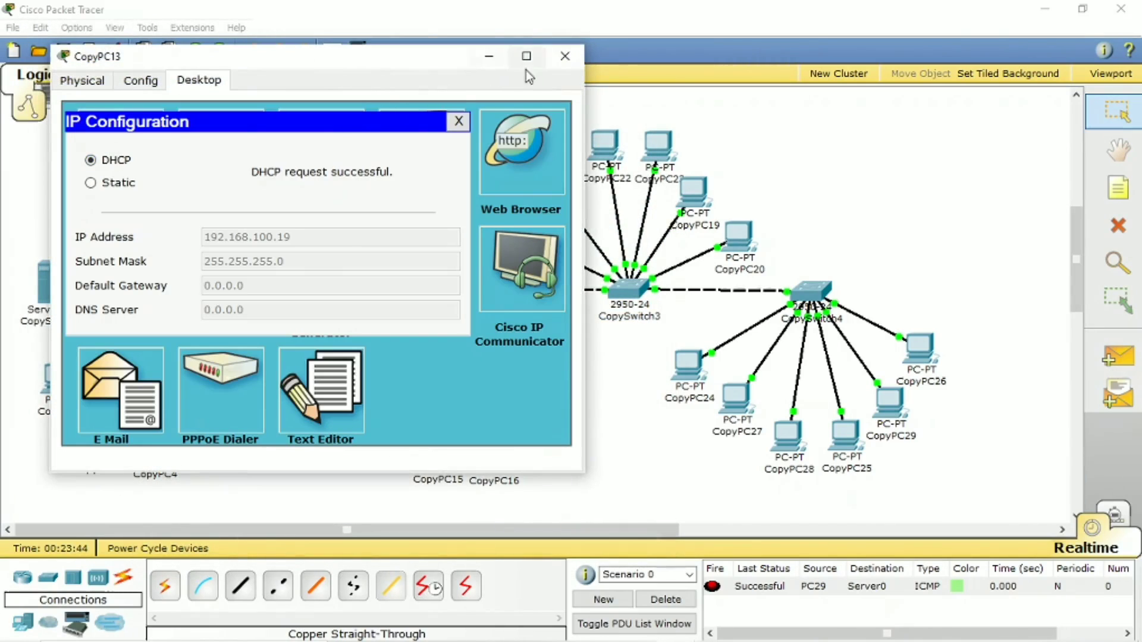
{"action": "left_click", "coordinate": [564, 56]}
Switch CopyPC18's IP configuration from static to DHCP
{"action": "left_click", "coordinate": [549, 319]}
{"action": "left_click", "coordinate": [242, 124]}
{"action": "left_click", "coordinate": [163, 196]}
{"action": "left_click", "coordinate": [134, 203]}
{"action": "left_click", "coordinate": [608, 99]}
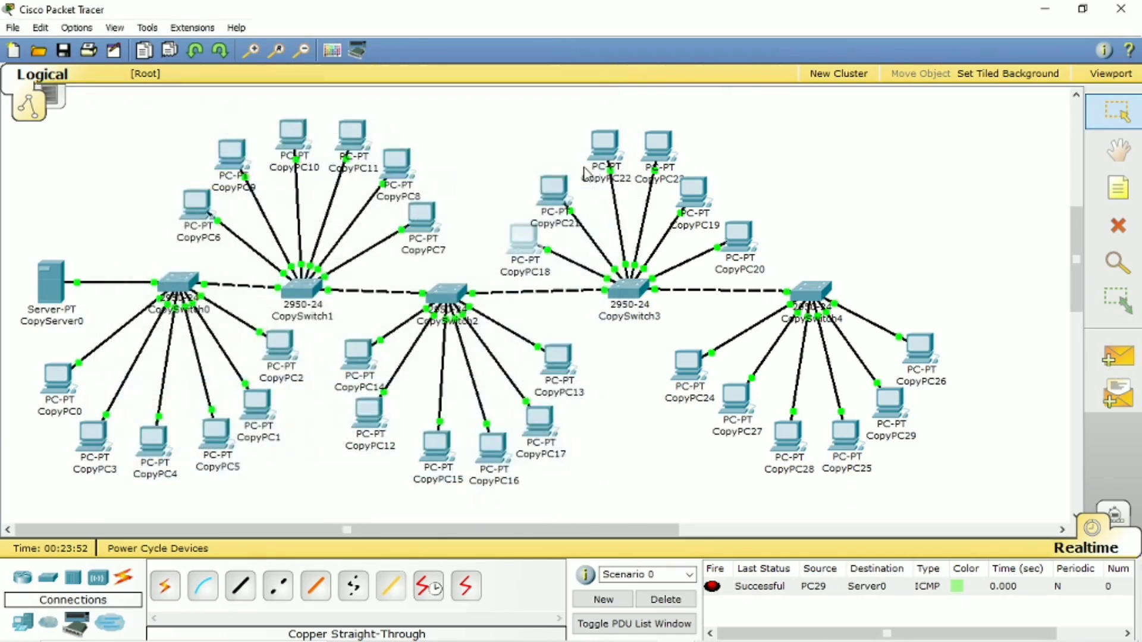
Switch CopyPC22's IP configuration from static to DHCP
{"action": "left_click", "coordinate": [657, 143]}
{"action": "left_click", "coordinate": [286, 167]}
{"action": "left_click", "coordinate": [207, 239]}
{"action": "left_click", "coordinate": [177, 246]}
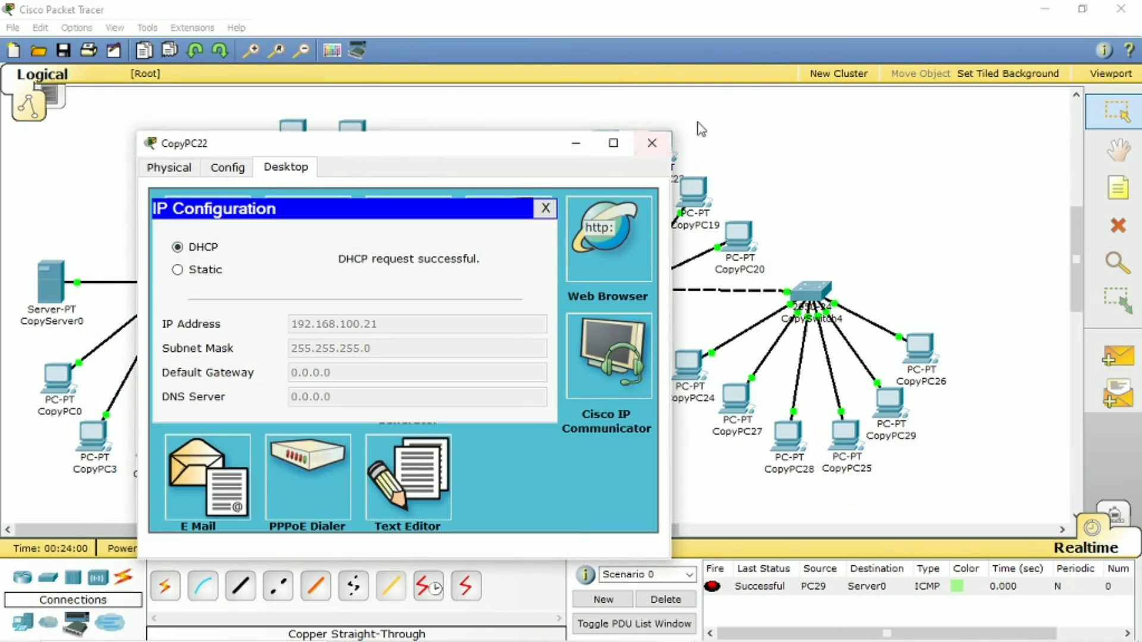
{"action": "left_click", "coordinate": [651, 143]}
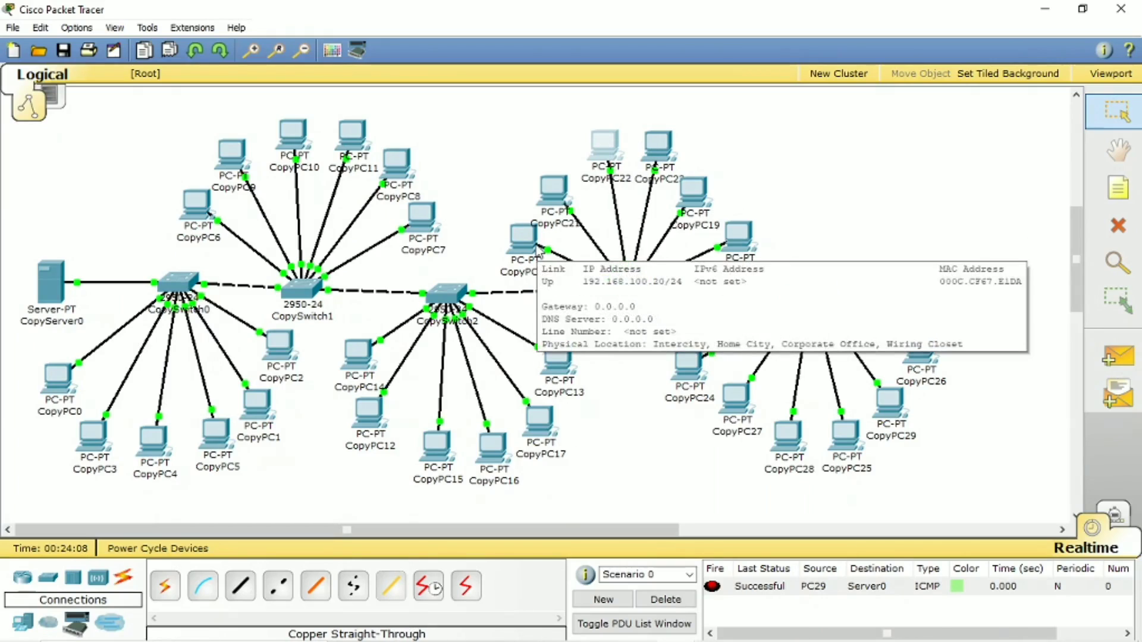
Switch the IP configurations of CopyPC21 and CopyPC19 from static to DHCP
{"action": "left_click", "coordinate": [556, 191]}
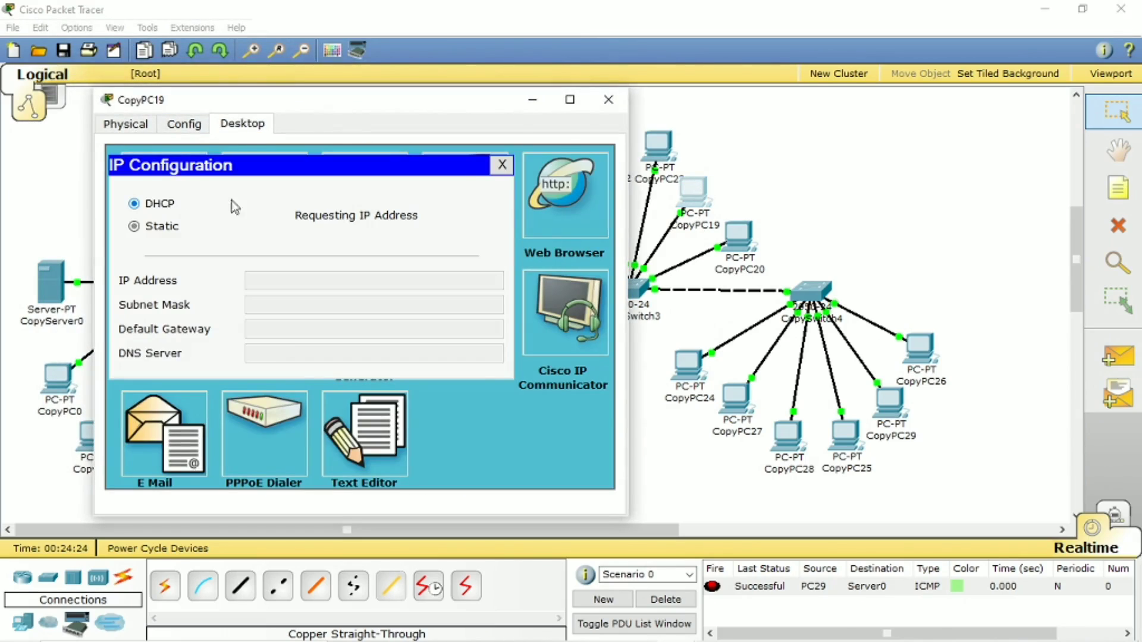
{"action": "left_click", "coordinate": [607, 99]}
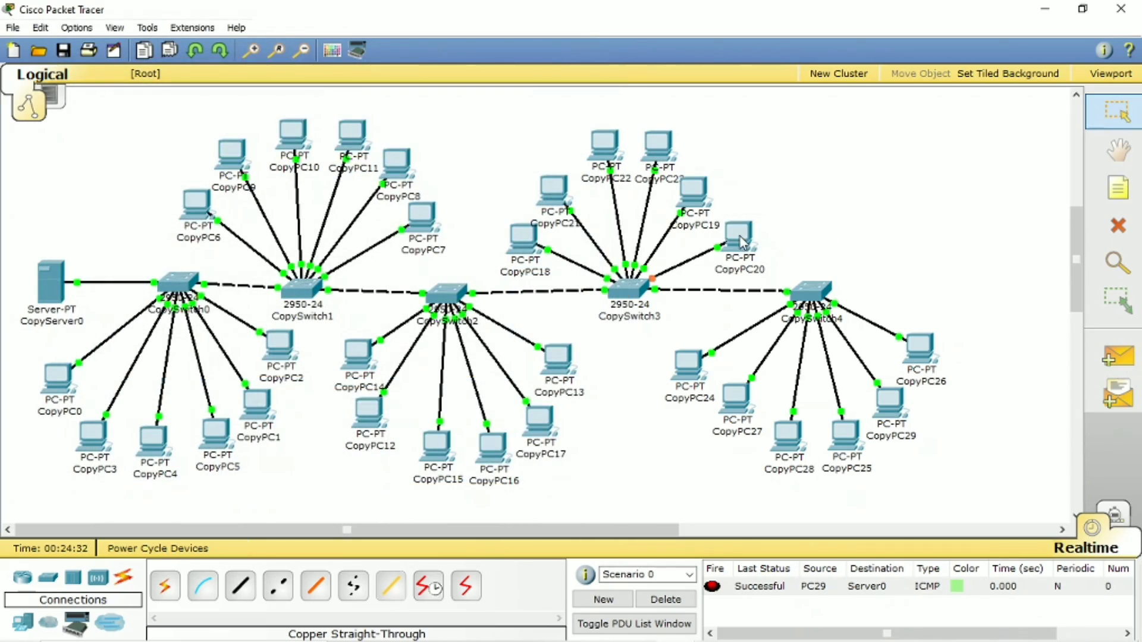
Switch CopyPC20's IP configuration from static to DHCP
{"action": "left_click", "coordinate": [723, 247]}
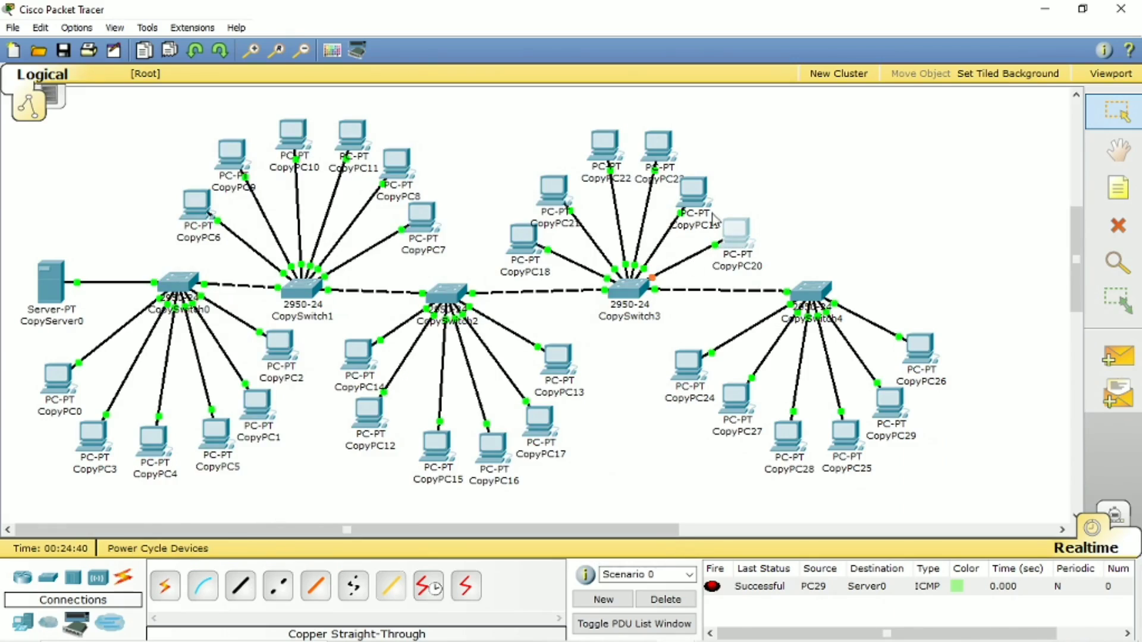
{"action": "left_click", "coordinate": [285, 167]}
{"action": "left_click", "coordinate": [207, 238]}
{"action": "left_click", "coordinate": [177, 246]}
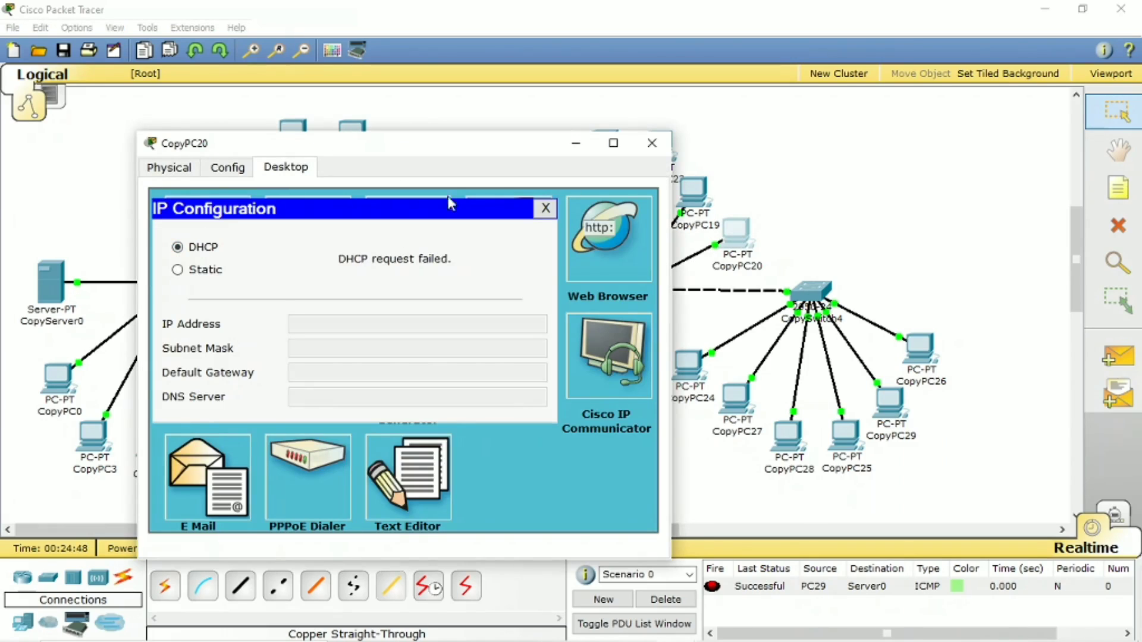
{"action": "left_click_drag", "start_coordinate": [416, 142], "coordinate": [416, 51]}
{"action": "left_click", "coordinate": [651, 51]}
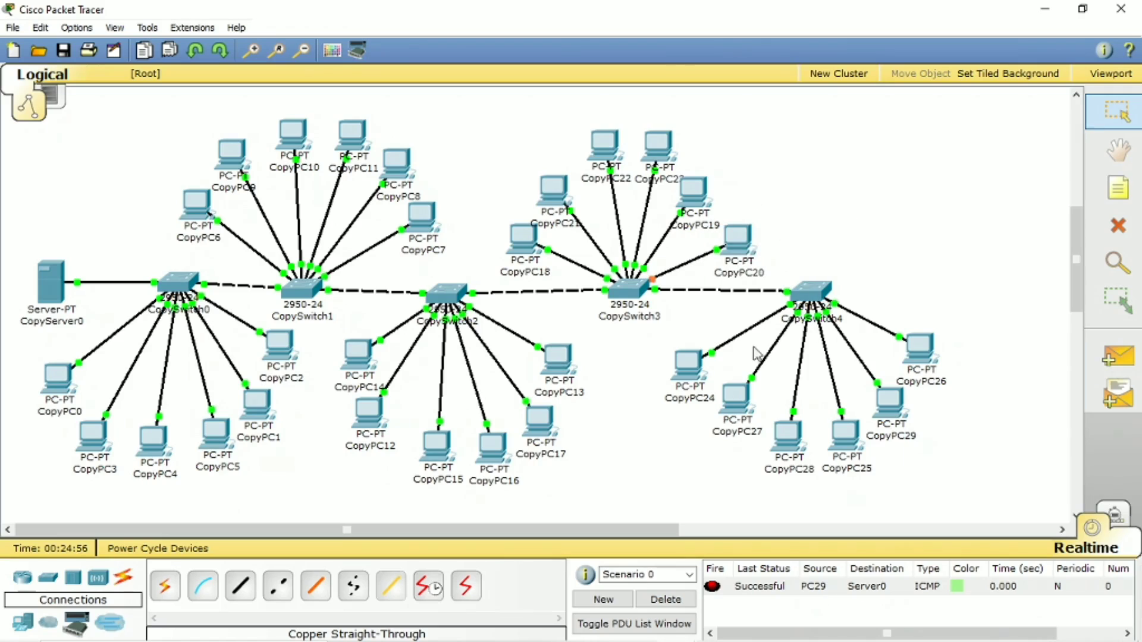
Switch CopyPC24's IP configuration from static to DHCP
{"action": "left_click", "coordinate": [688, 361]}
{"action": "left_click", "coordinate": [94, 131]}
{"action": "left_click", "coordinate": [64, 137]}
{"action": "left_click", "coordinate": [537, 33]}
Switch CopyPC27's IP configuration from static to DHCP
{"action": "left_click", "coordinate": [736, 395]}
{"action": "left_click", "coordinate": [199, 80]}
{"action": "left_click", "coordinate": [121, 148]}
{"action": "left_click", "coordinate": [90, 159]}
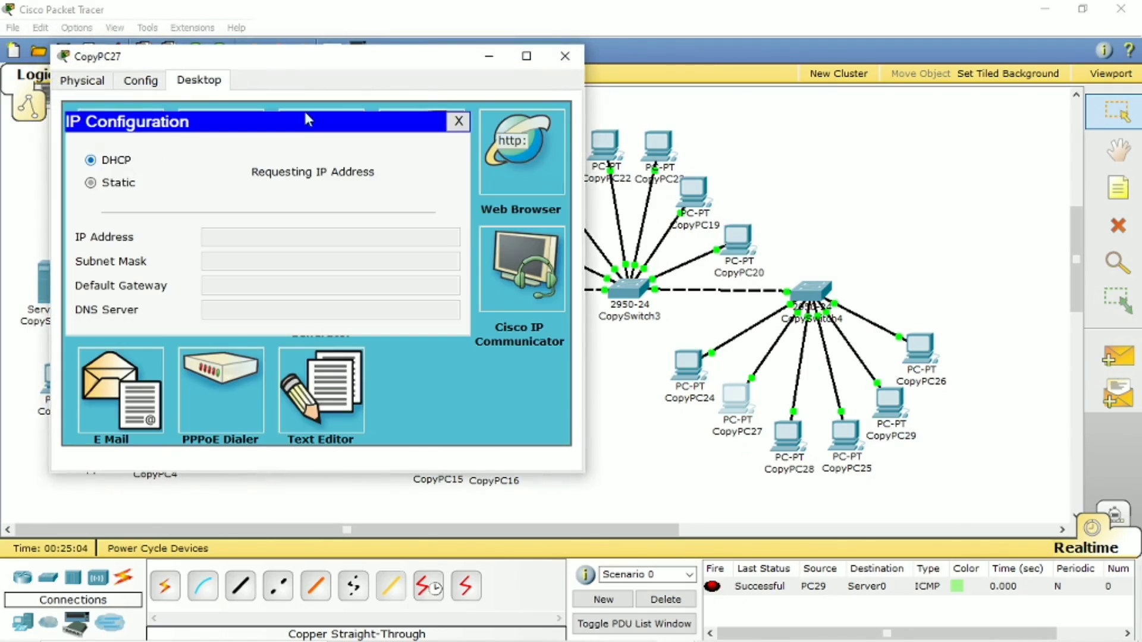
{"action": "left_click", "coordinate": [565, 55]}
Switch CopyPC28's IP configuration from static to DHCP
{"action": "left_click", "coordinate": [788, 437]}
{"action": "left_click", "coordinate": [242, 120]}
{"action": "left_click", "coordinate": [163, 178]}
{"action": "left_click", "coordinate": [118, 202]}
{"action": "left_click", "coordinate": [604, 94]}
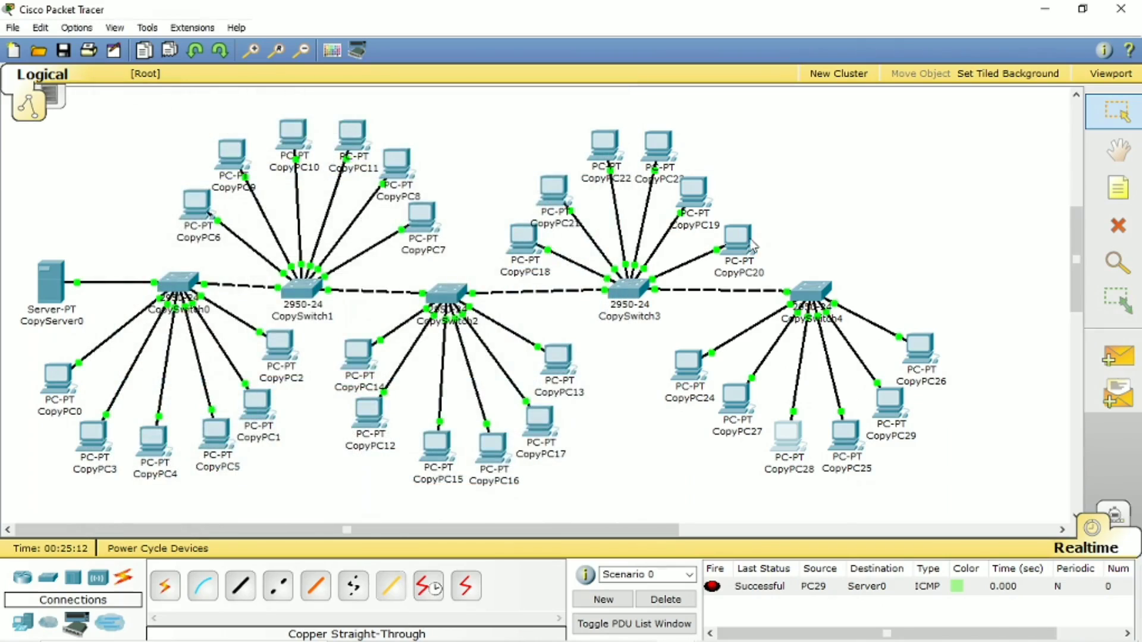
Check the IP settings of CopyPC20 and CopyPC28 on the copied network
{"action": "left_click", "coordinate": [737, 238]}
{"action": "left_click", "coordinate": [652, 143]}
{"action": "mouse_move", "coordinate": [794, 438]}
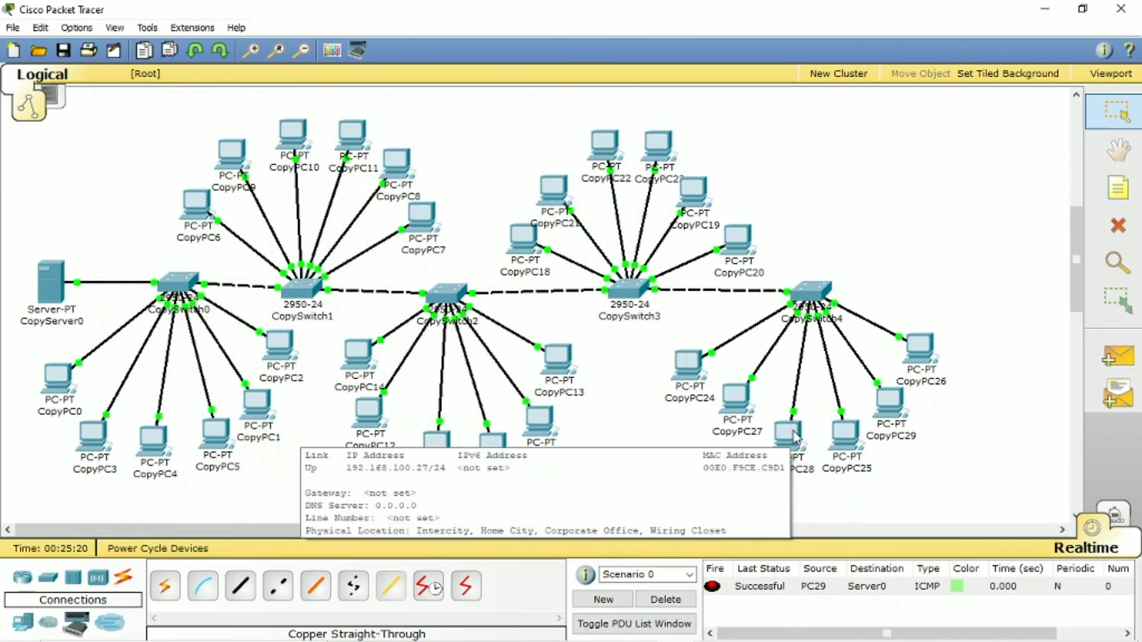
Switch CopyPC25's IP configuration from static to DHCP
{"action": "left_click", "coordinate": [845, 435]}
{"action": "left_click", "coordinate": [177, 59]}
{"action": "left_click", "coordinate": [99, 127]}
{"action": "left_click", "coordinate": [69, 138]}
{"action": "left_click", "coordinate": [542, 34]}
Switch CopyPC29's IP configuration from static to DHCP
{"action": "left_click", "coordinate": [889, 406]}
{"action": "left_click", "coordinate": [199, 80]}
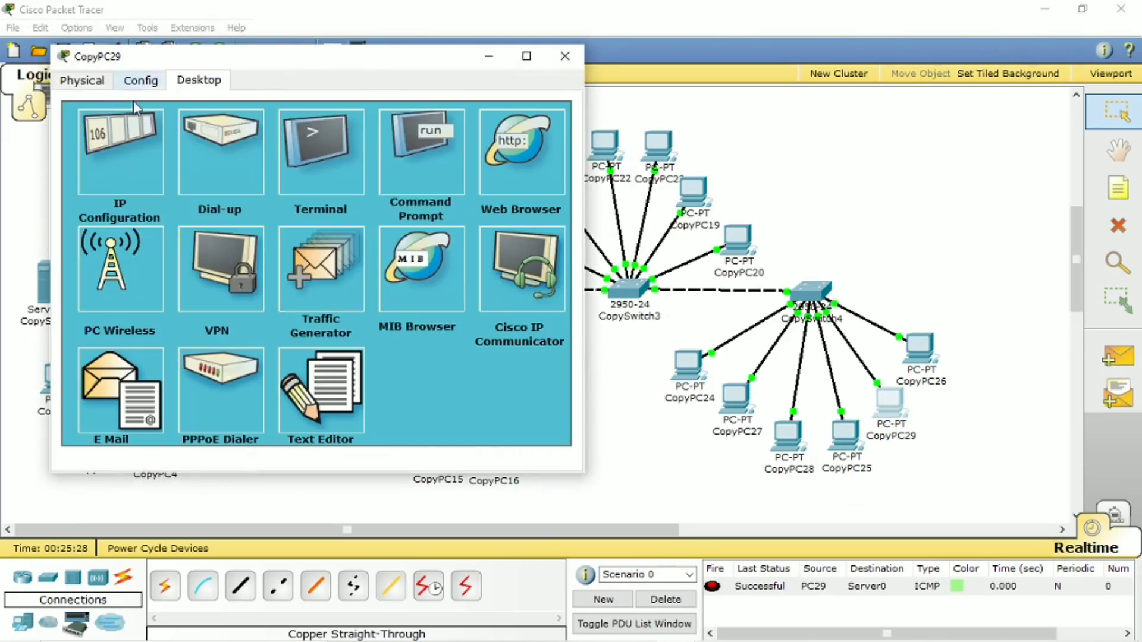
{"action": "left_click", "coordinate": [119, 154]}
{"action": "left_click", "coordinate": [89, 159]}
{"action": "left_click", "coordinate": [565, 56]}
Switch CopyPC26's IP configuration from static to DHCP
{"action": "left_click", "coordinate": [918, 348]}
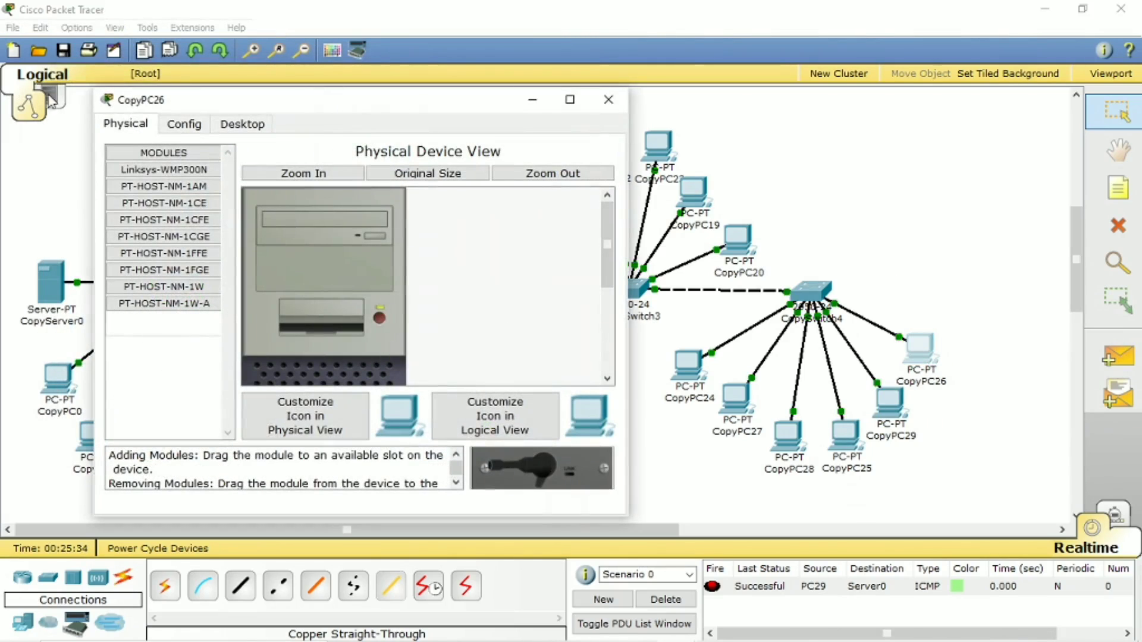
{"action": "left_click", "coordinate": [273, 125]}
{"action": "left_click", "coordinate": [170, 173]}
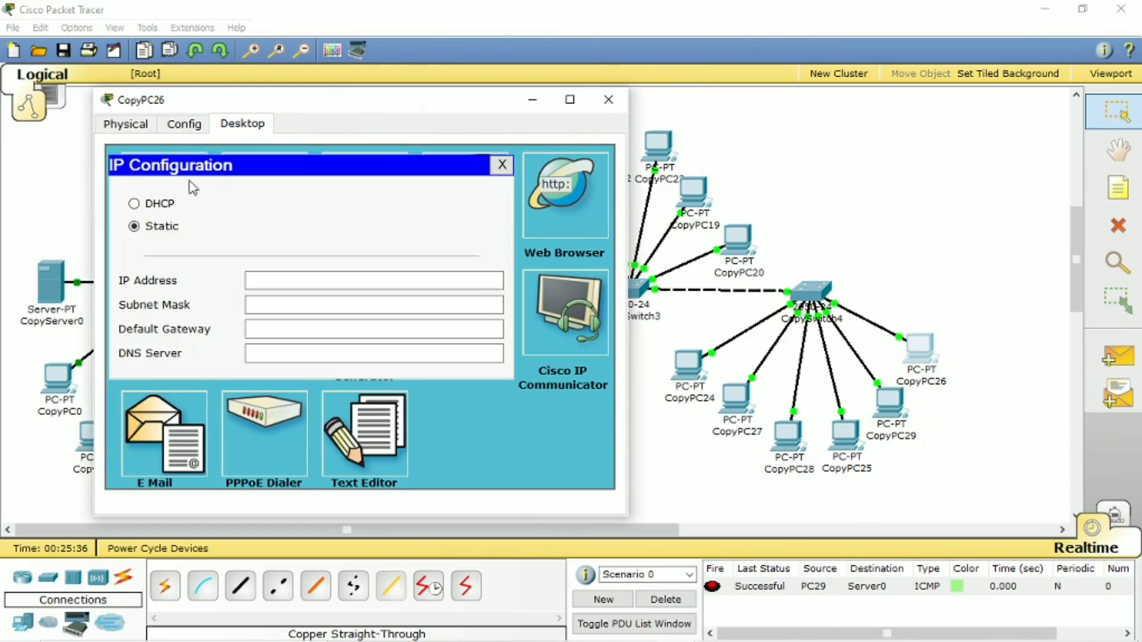
{"action": "left_click", "coordinate": [153, 205]}
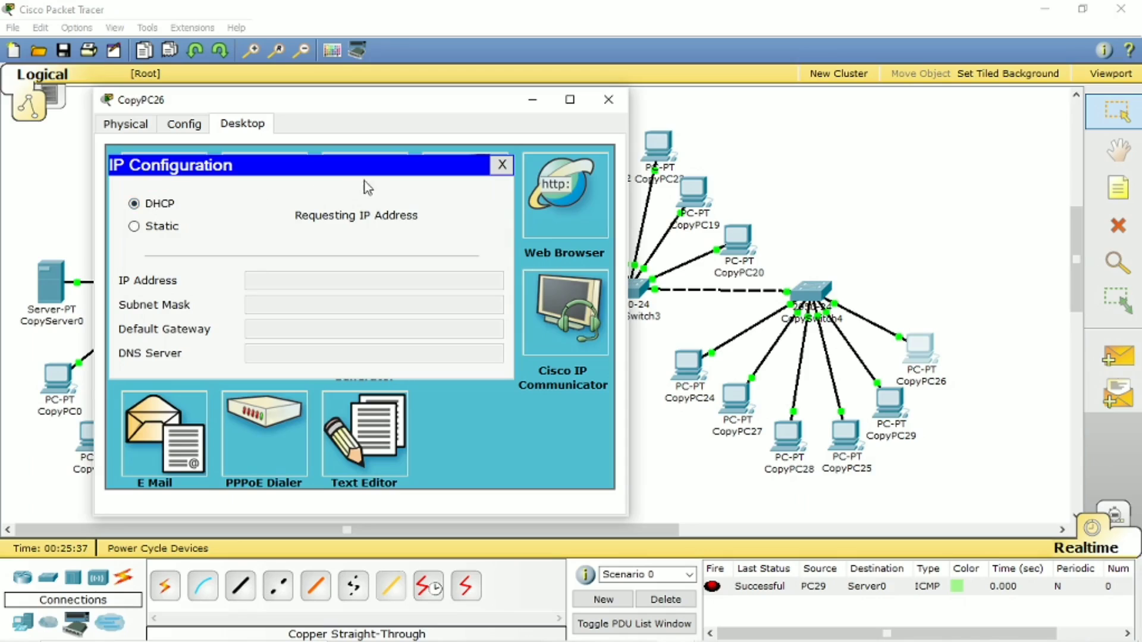
{"action": "left_click", "coordinate": [607, 100]}
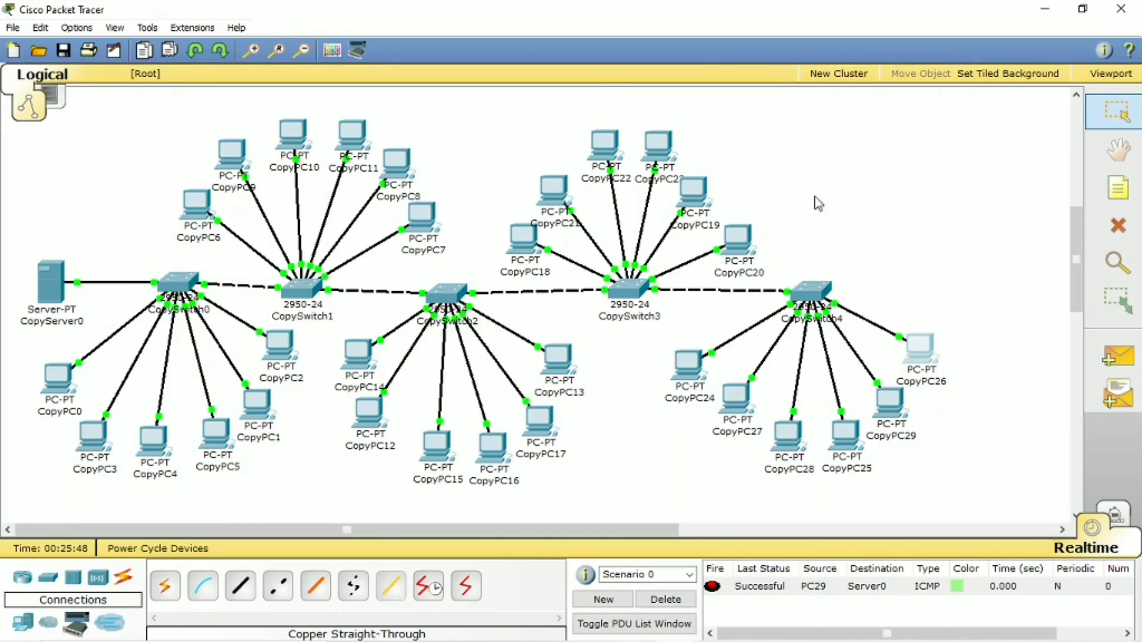
Send a simple PDU from CopyServer0 to CopyPC8 to test the connection
{"action": "left_click", "coordinate": [1121, 372]}
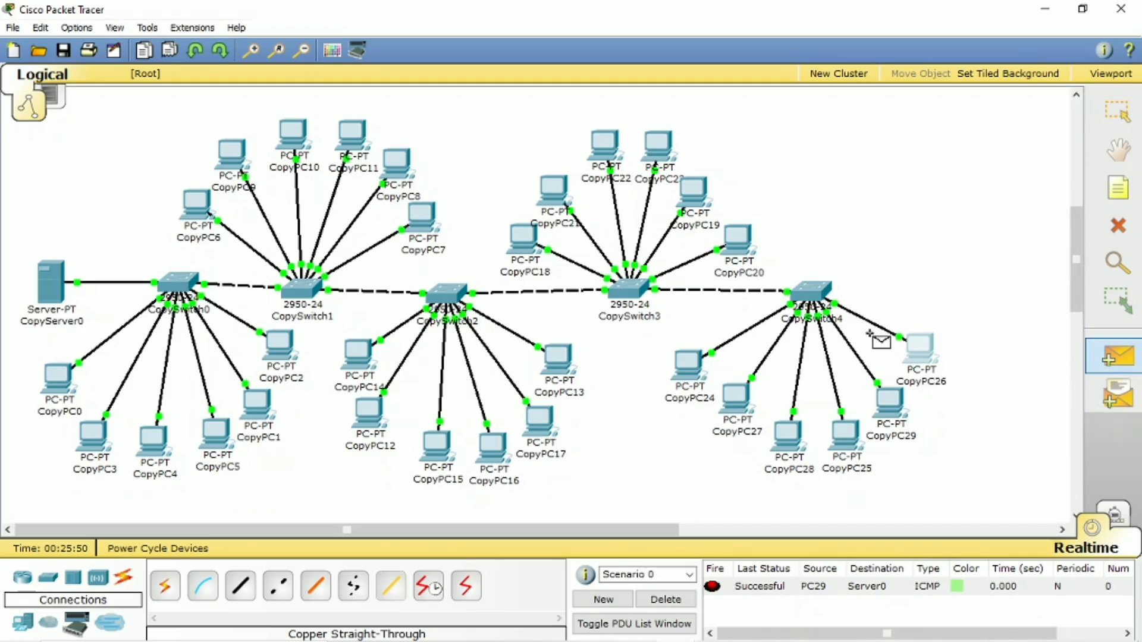
{"action": "left_click", "coordinate": [42, 274]}
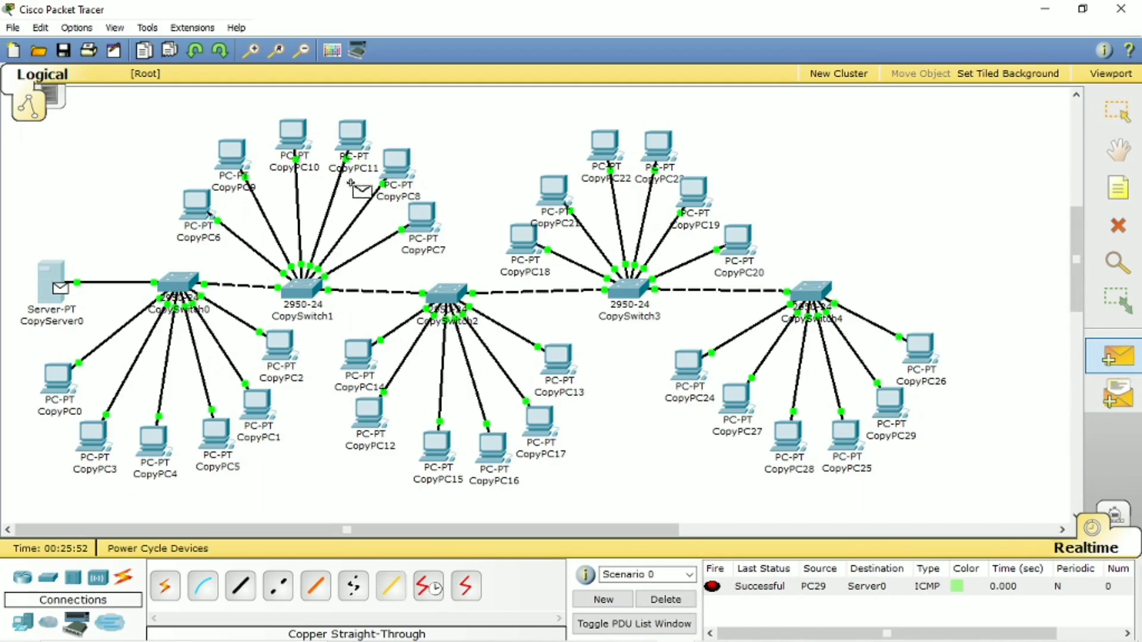
{"action": "left_click", "coordinate": [396, 162]}
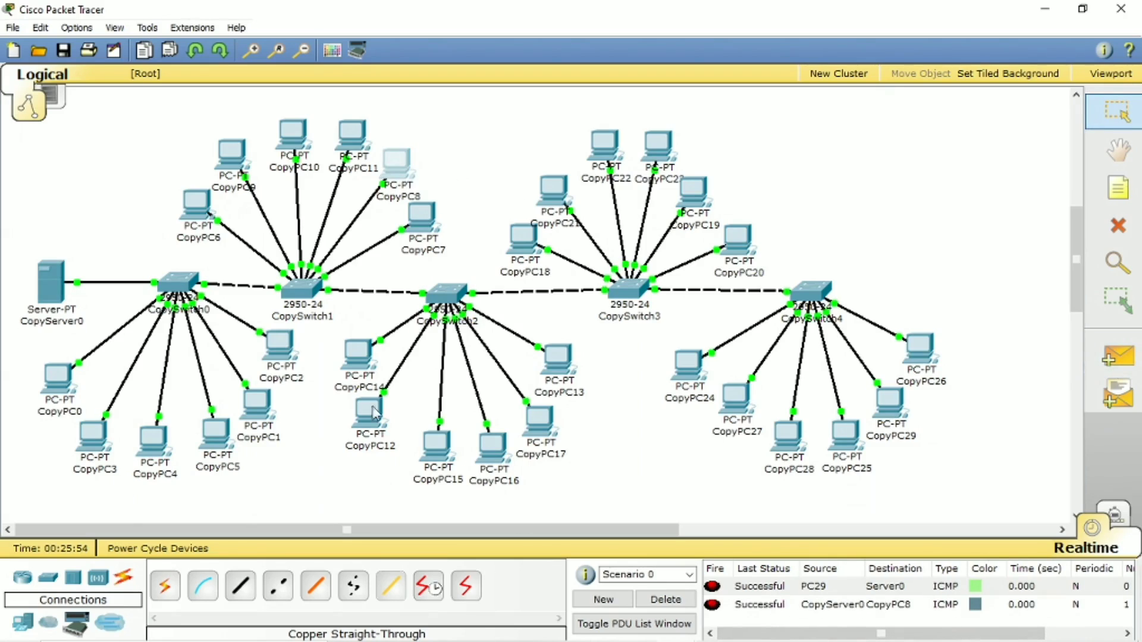
Send a simple PDU from CopyPC0 to CopyPC7 to test the connection
{"action": "left_click", "coordinate": [1116, 356]}
{"action": "left_click", "coordinate": [52, 378]}
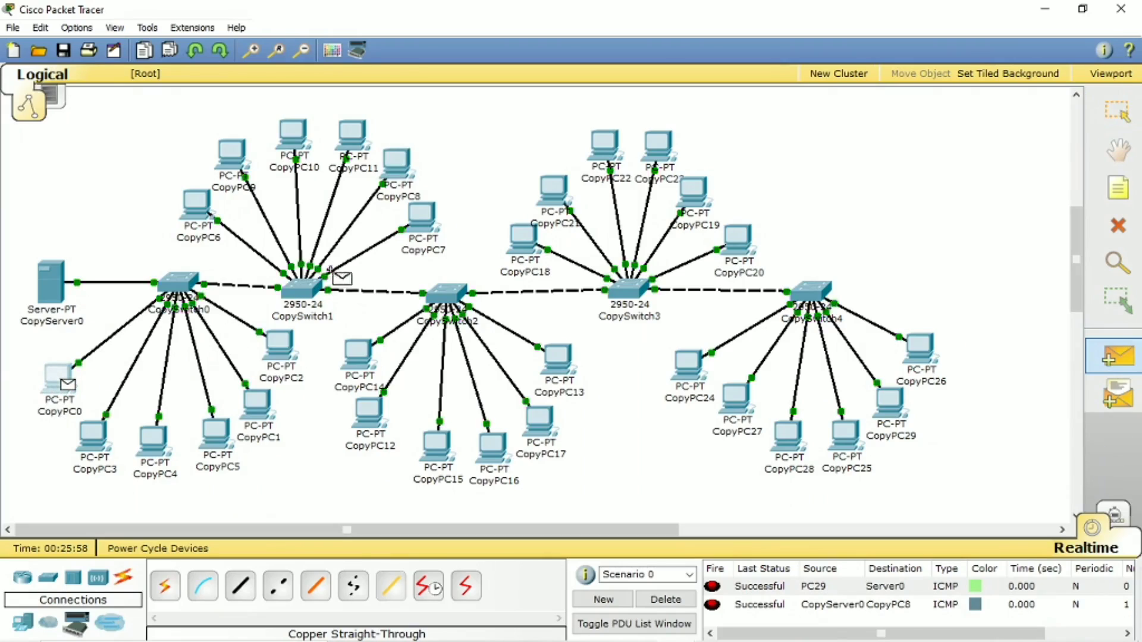
{"action": "left_click", "coordinate": [421, 215]}
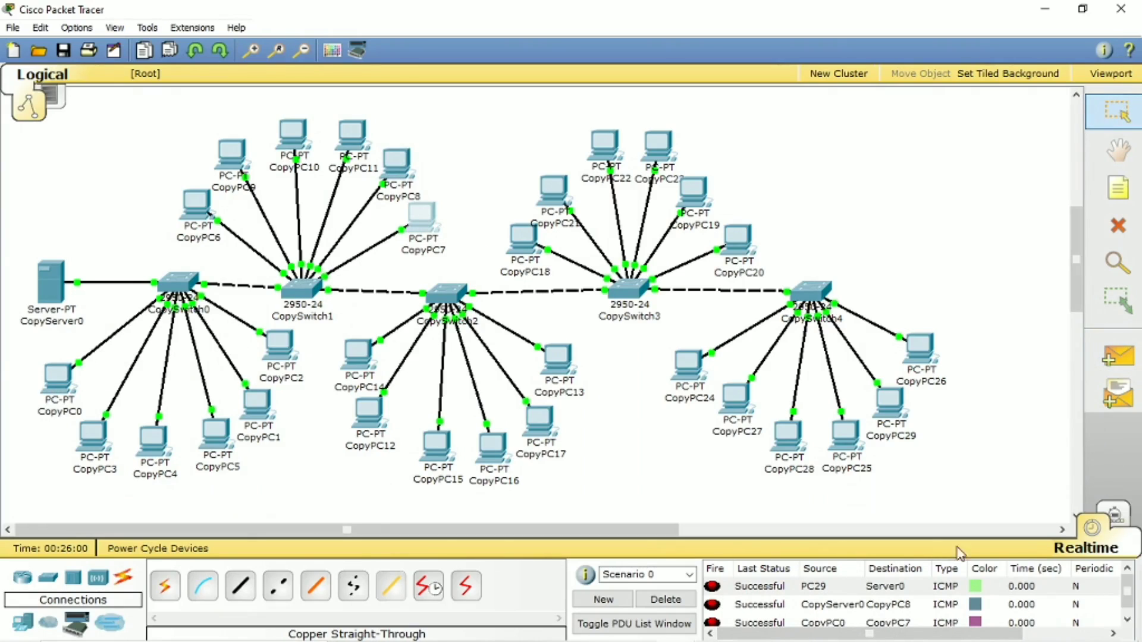
Open the Command Prompt on CopyPC6 and ping 192.168.100.1
{"action": "left_click", "coordinate": [200, 211]}
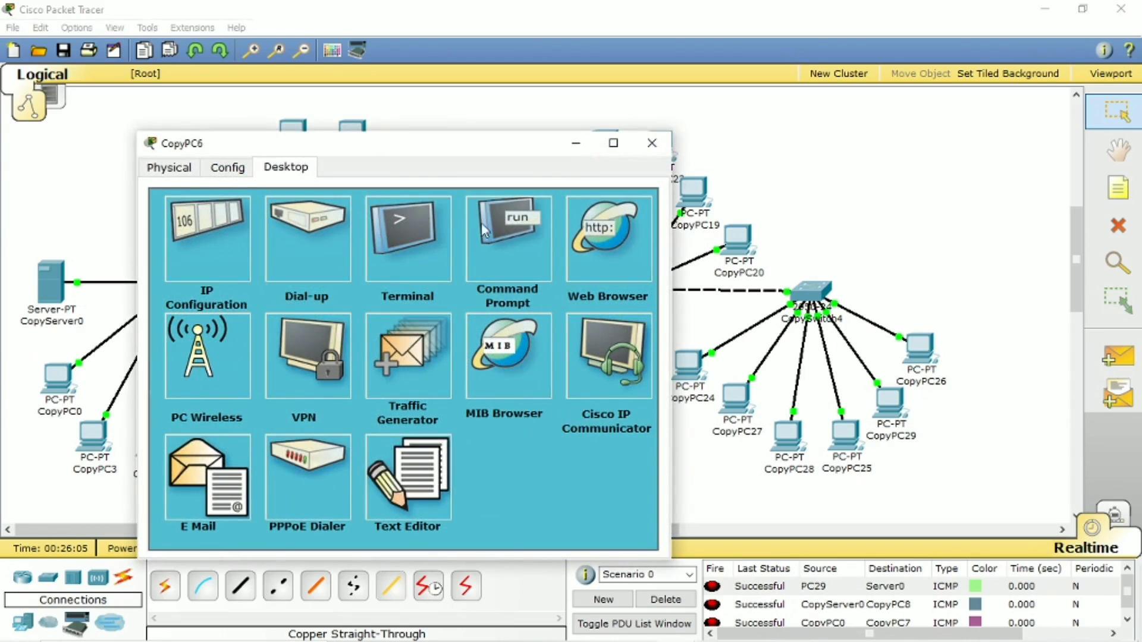
{"action": "left_click", "coordinate": [515, 252]}
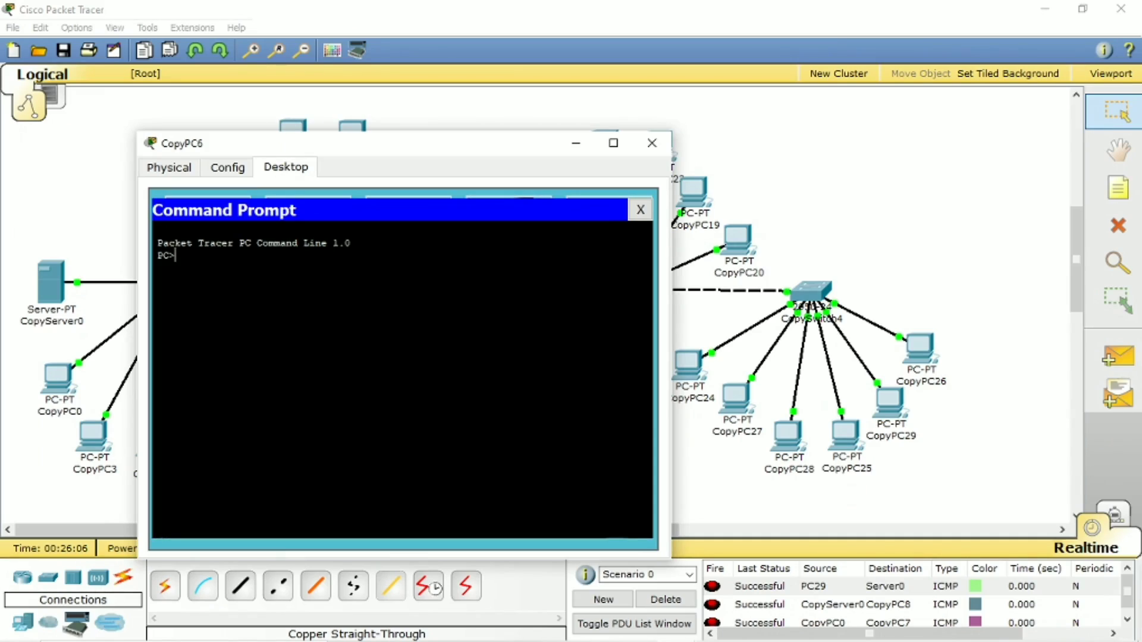
{"action": "type", "text": "ping 192.168.100.1"}
{"action": "key", "text": "Return"}
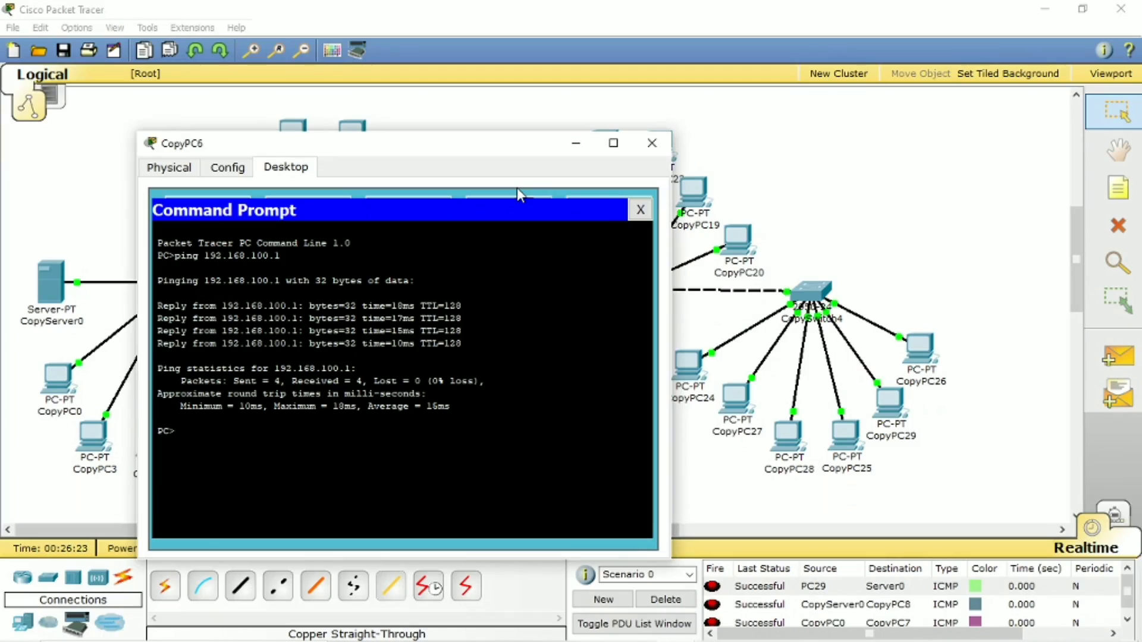
Ping 192.168.100.27 from CopyPC6 and close its device window
{"action": "type", "text": "ping 192.178"}
{"action": "key", "text": "BackSpace"}
{"action": "key", "text": "BackSpace"}
{"action": "type", "text": "68"}
{"action": "type", "text": "7"}
{"action": "key", "text": "Return"}
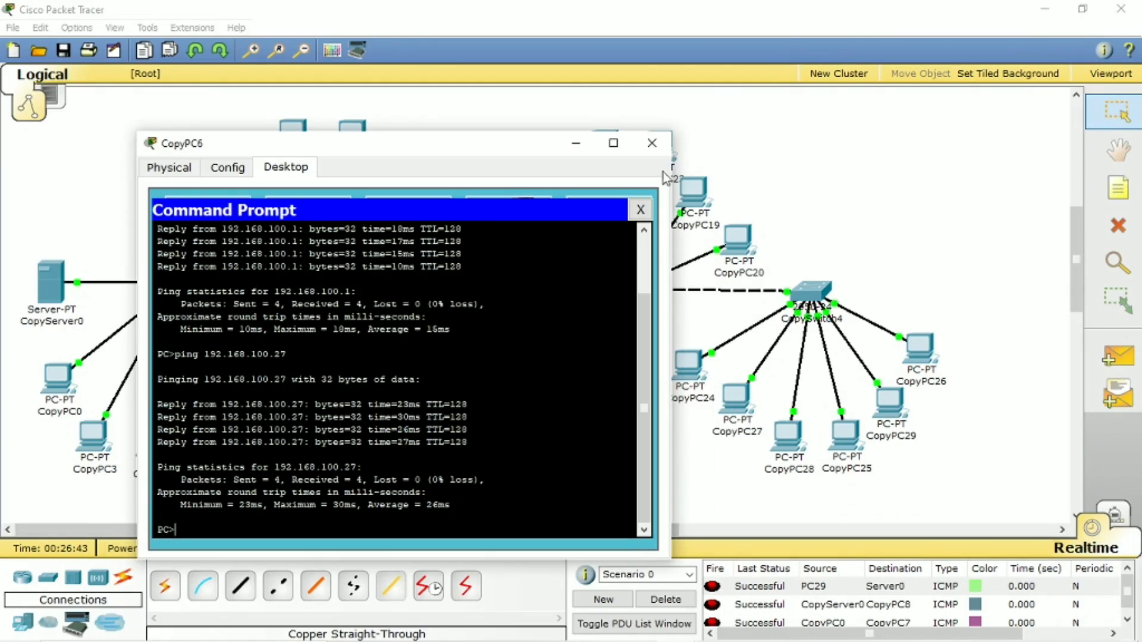
{"action": "left_click", "coordinate": [651, 145]}
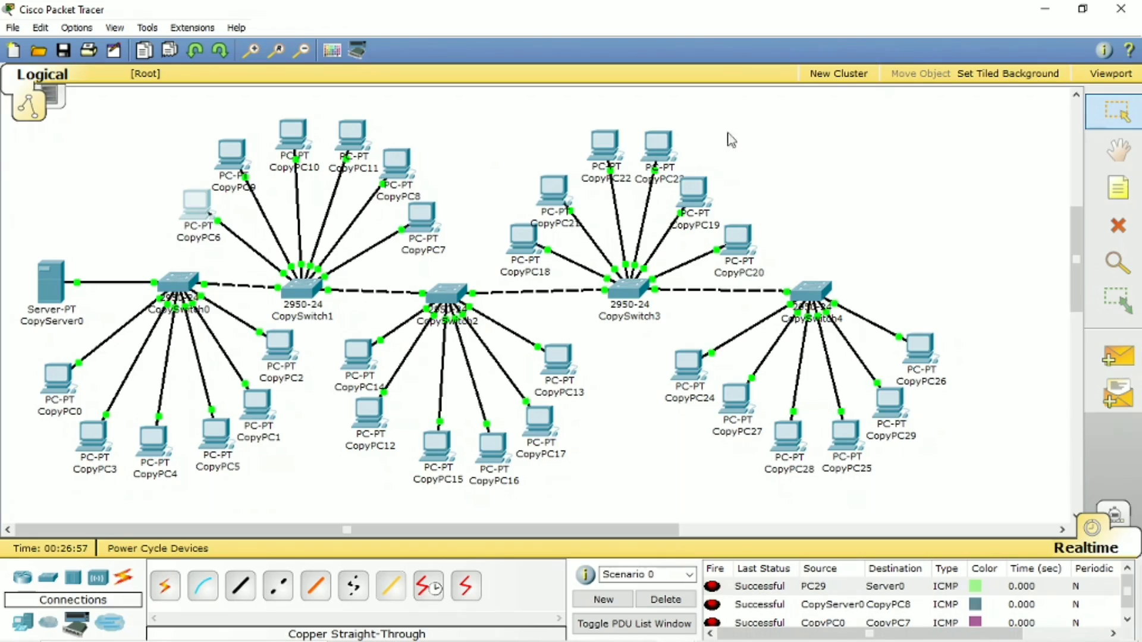
Look over the original static-address network and its DHCP copy, and minimize the program window
{"action": "left_click_drag", "start_coordinate": [1084, 226], "coordinate": [1083, 129]}
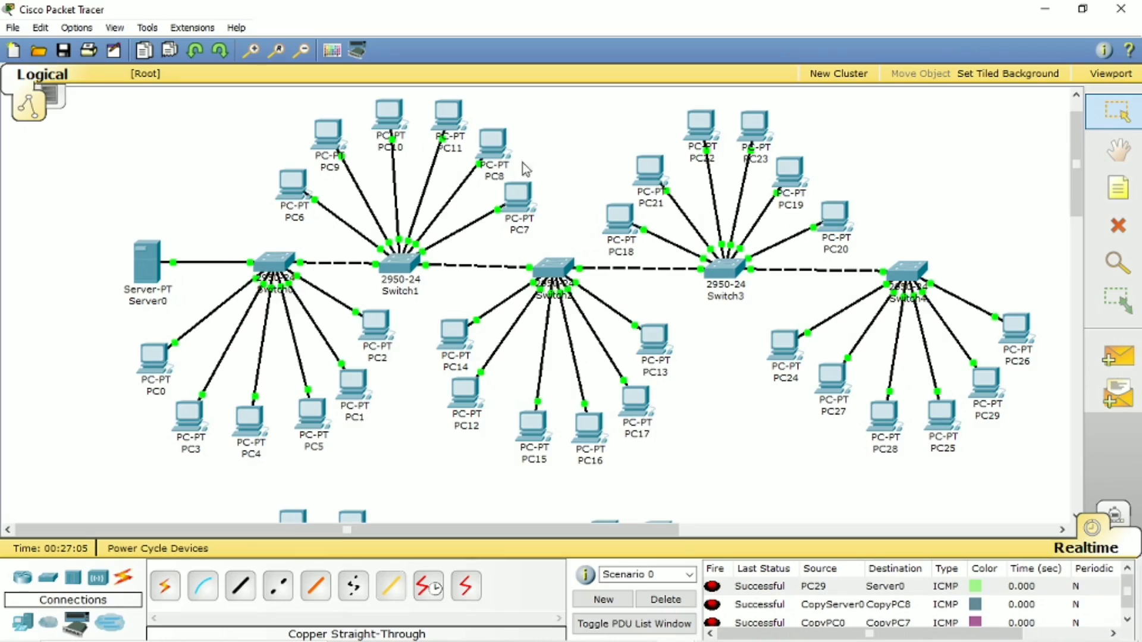
{"action": "scroll", "coordinate": [701, 280], "scroll_direction": "down", "scroll_amount": 5}
{"action": "scroll", "coordinate": [701, 287], "scroll_direction": "down", "scroll_amount": 1}
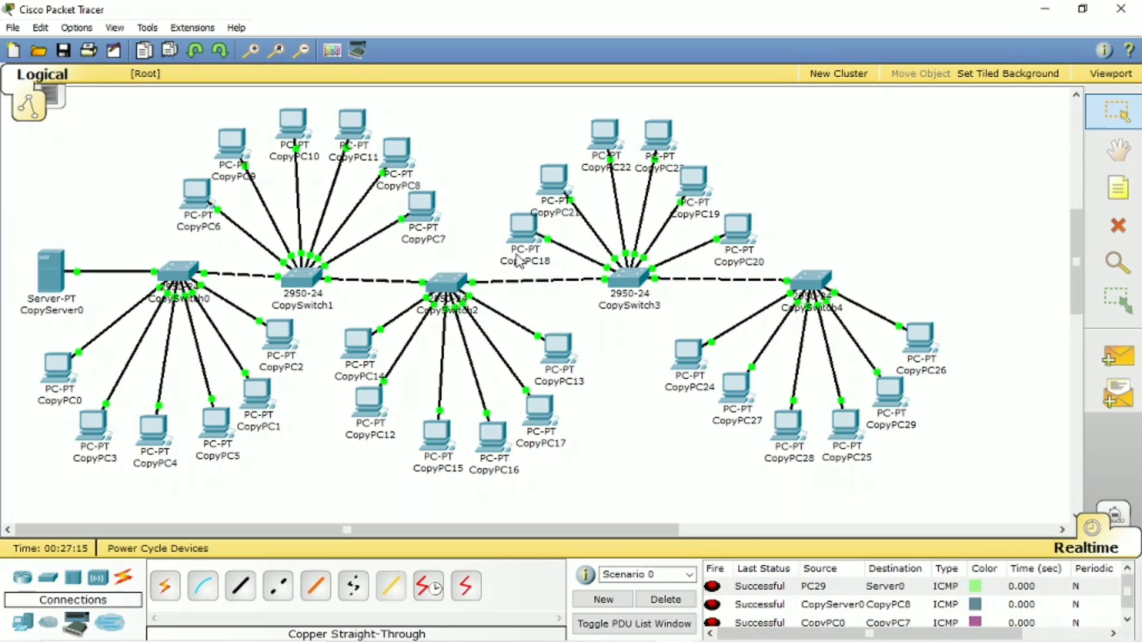
{"action": "left_click", "coordinate": [1056, 3]}
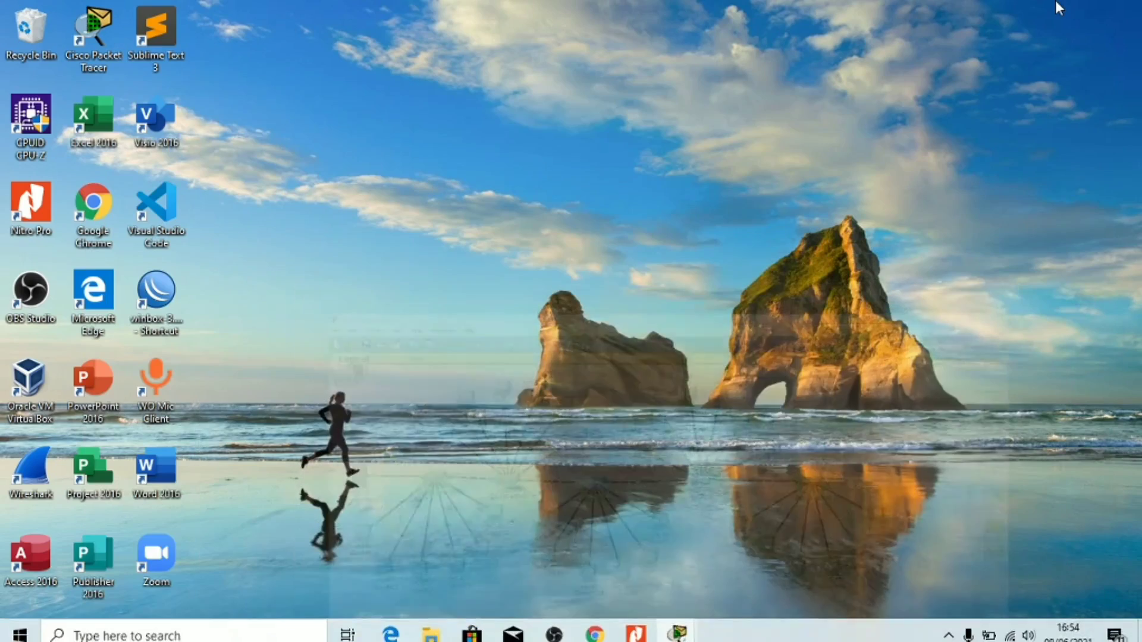